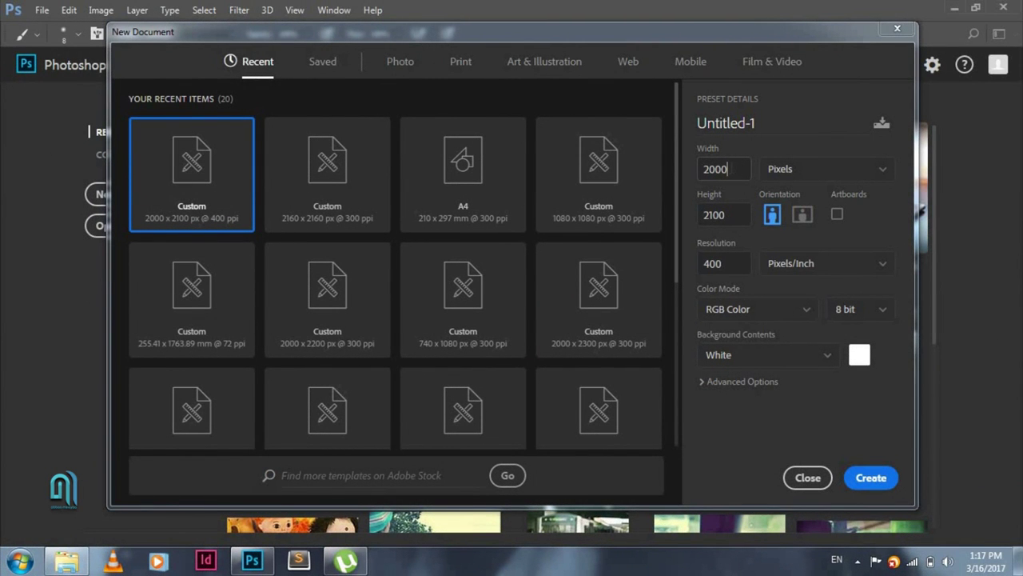
Create a new white 2160 × 2160 px document at 200 pixels/inch.
left_click_drag(727, 169, 686, 170)
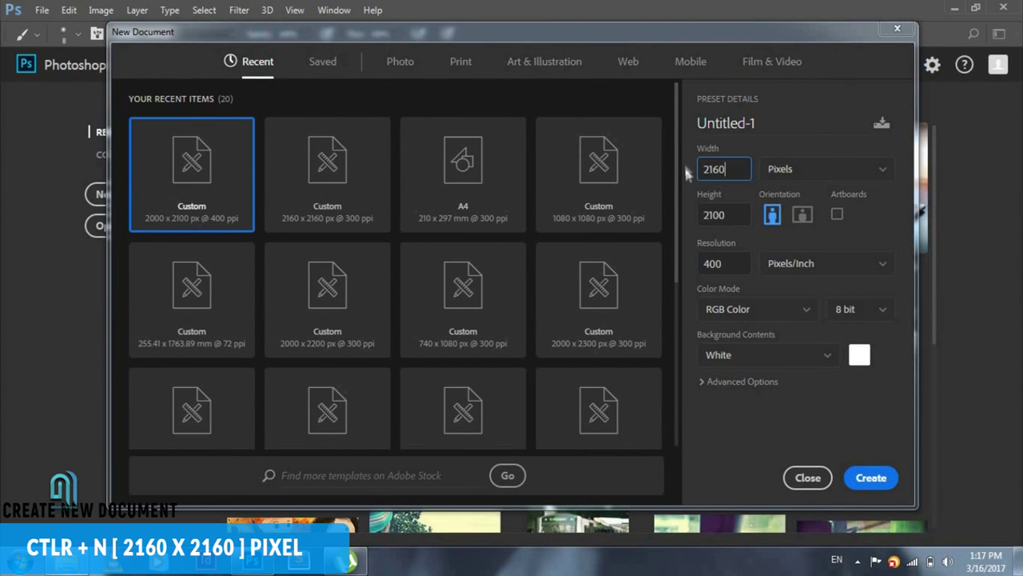
left_click_drag(721, 219, 704, 220)
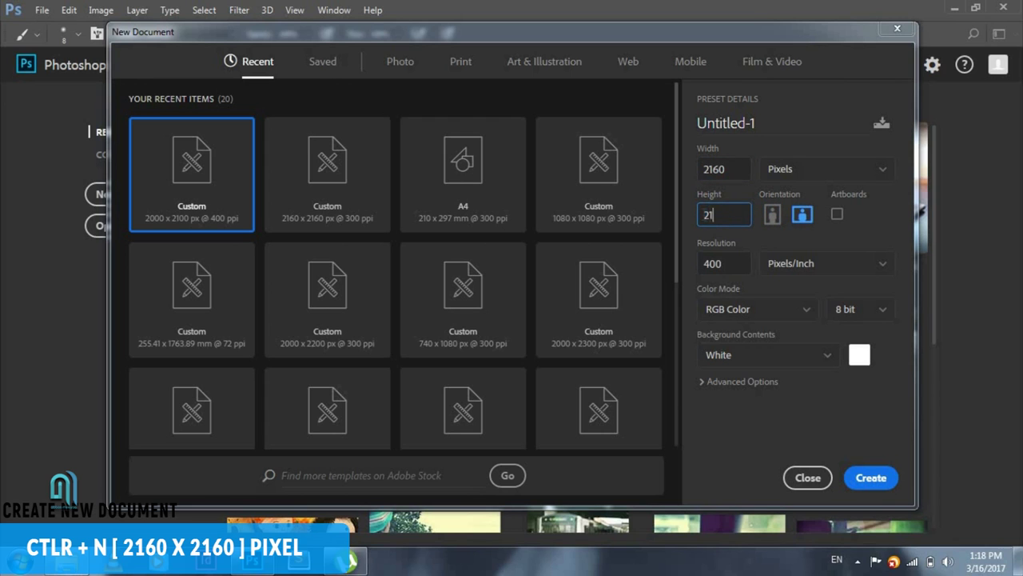
type("60")
left_click_drag(729, 267, 701, 272)
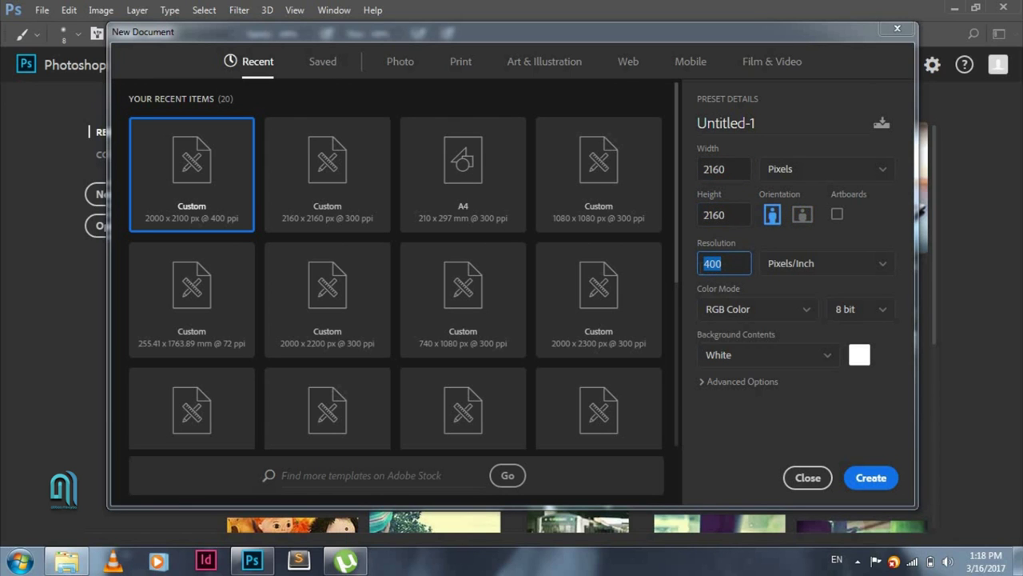
left_click(872, 478)
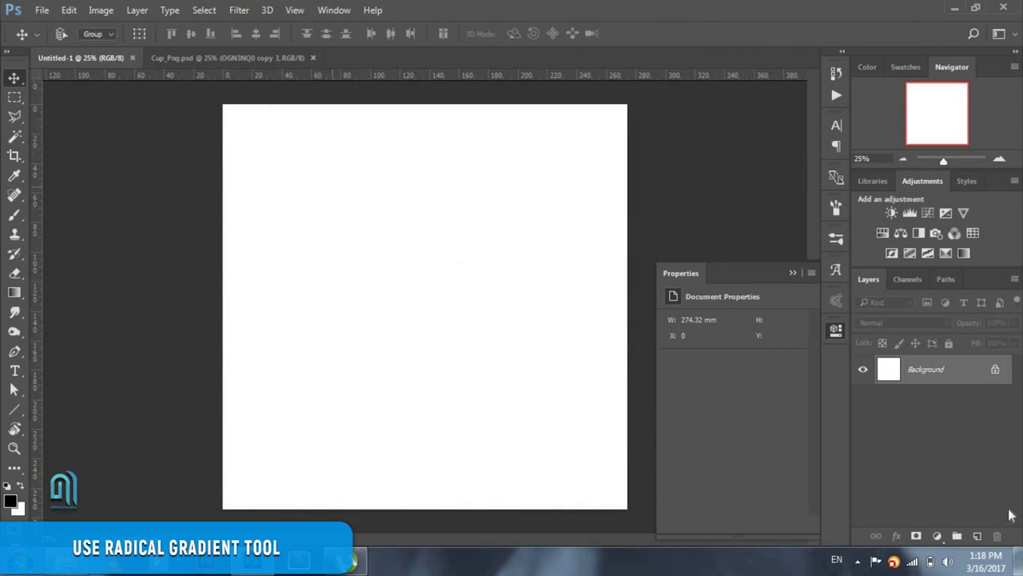
Add a reversed radial Gradient Fill at 385% scale with its bright centre on the canvas.
left_click(939, 537)
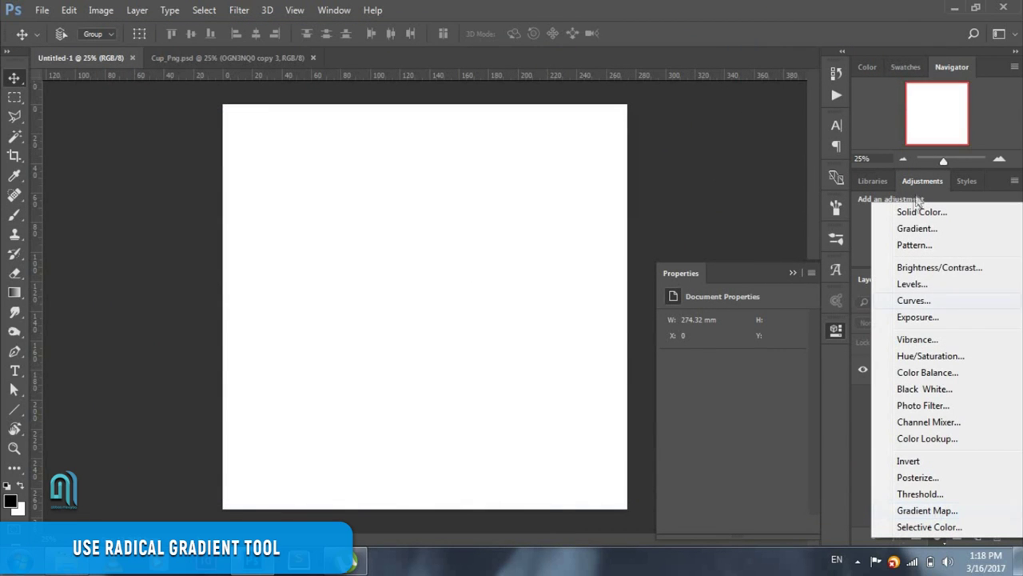
left_click(915, 231)
left_click(670, 189)
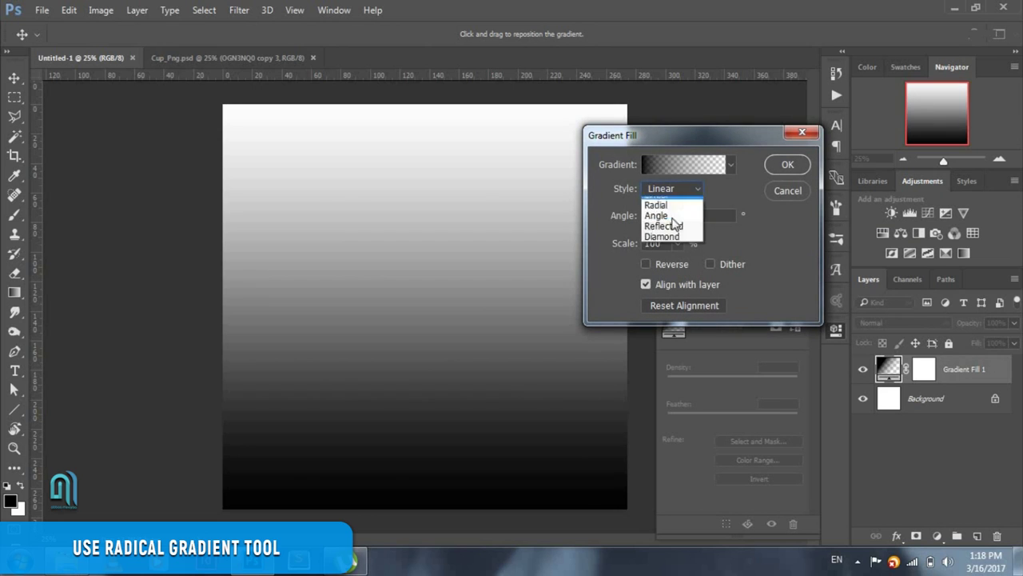
left_click(673, 214)
left_click(669, 262)
left_click(677, 243)
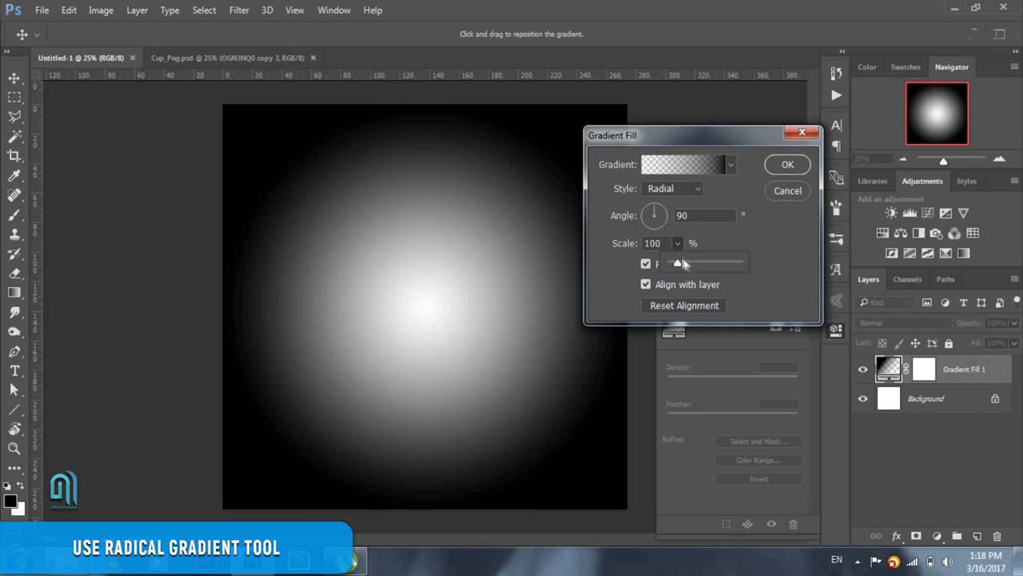
left_click_drag(693, 265, 696, 260)
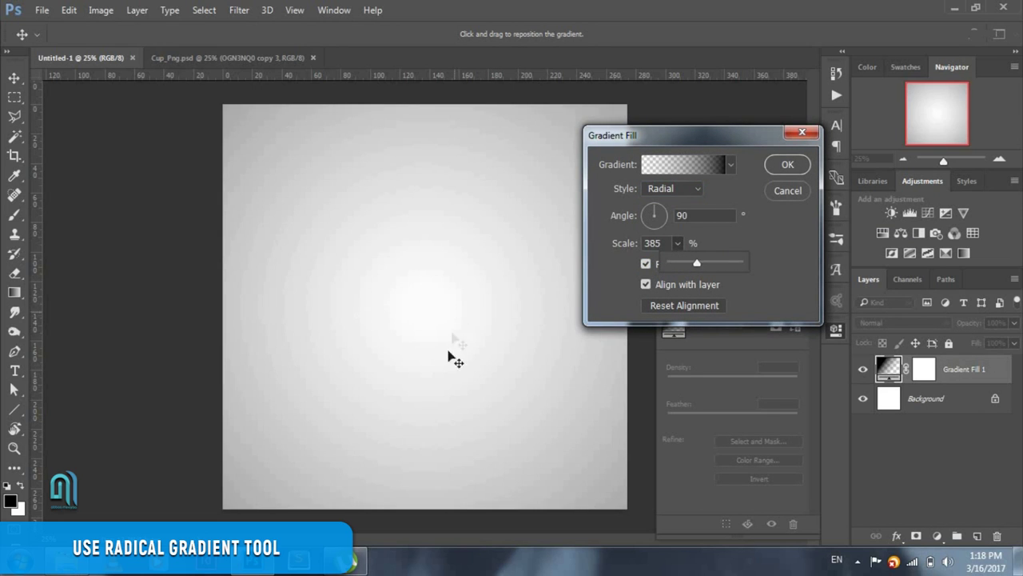
left_click_drag(452, 354, 442, 366)
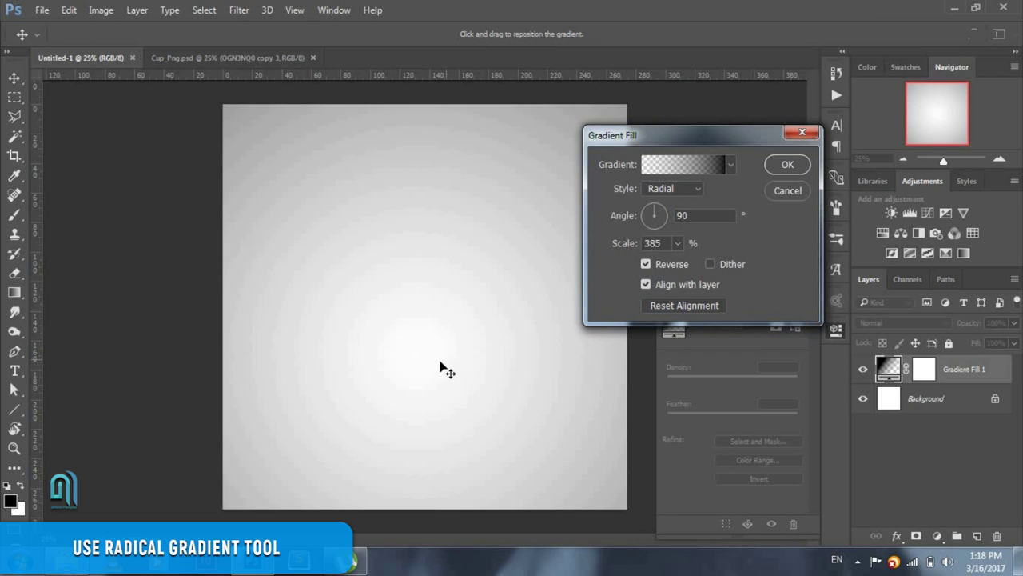
left_click(788, 165)
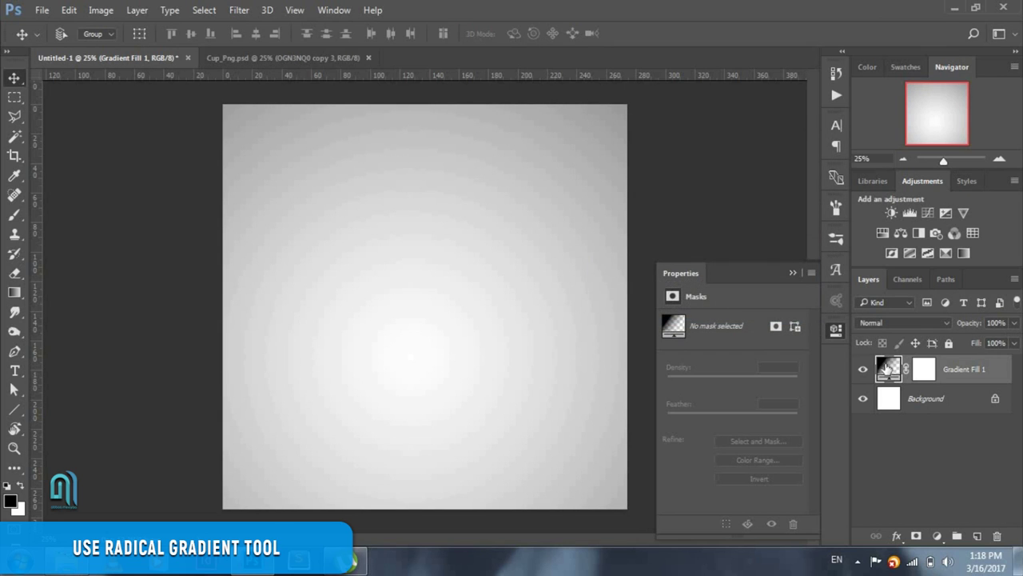
double_click(888, 367)
left_click(787, 164)
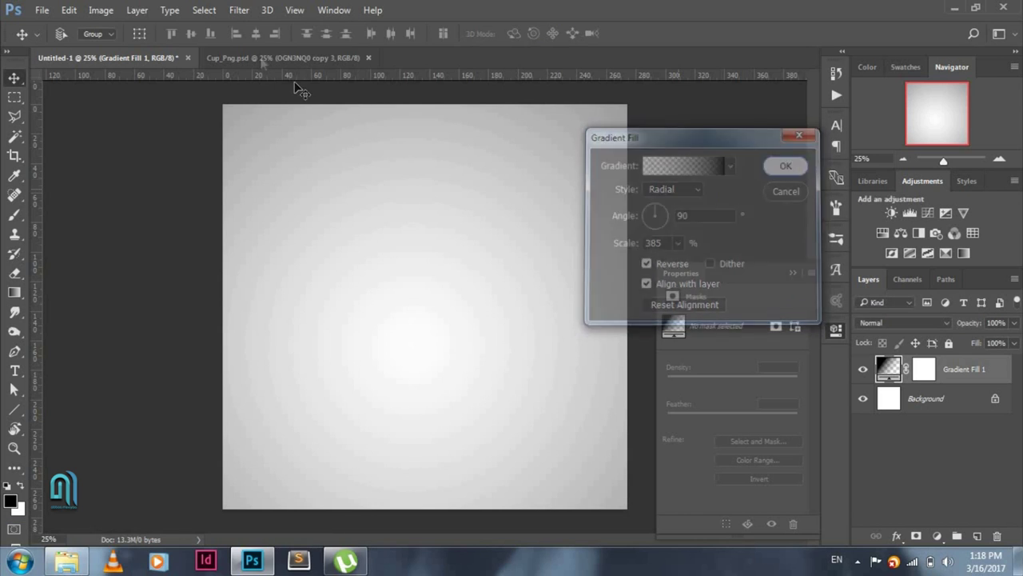
Bring the cup from Cup_Png in, scale it to about 89%, and centre it.
left_click(284, 57)
mouse_move(416, 264)
left_mouse_down()
mouse_move(124, 61)
mouse_move(445, 327)
mouse_move(421, 342)
left_mouse_up()
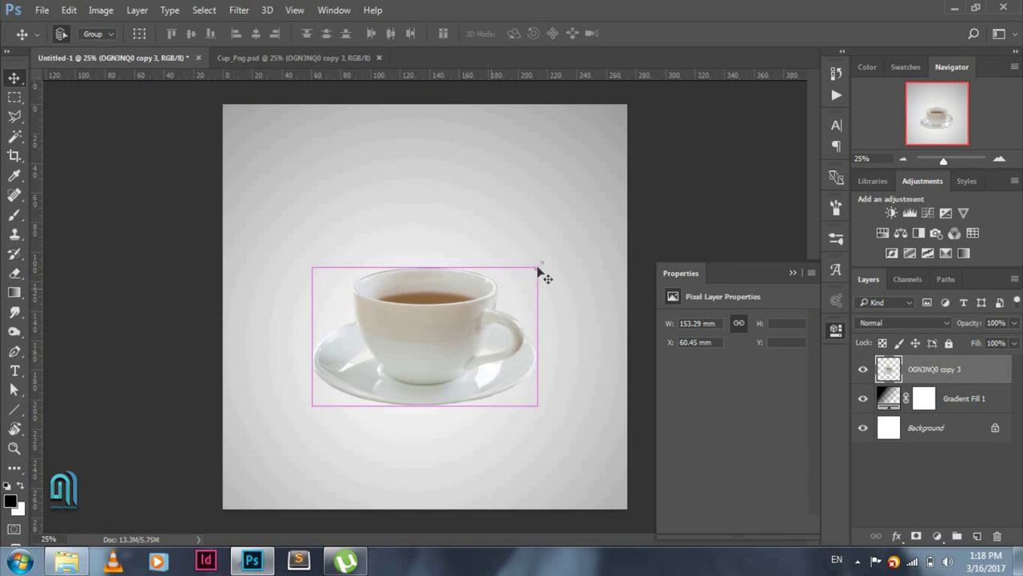
key("ctrl+t")
left_click_drag(532, 268, 525, 275)
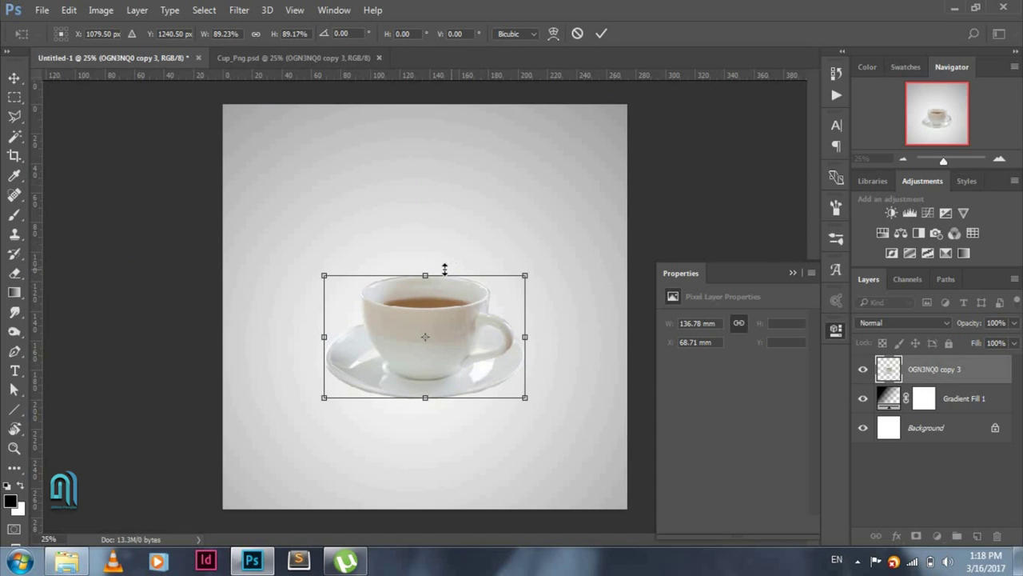
left_click_drag(444, 269, 442, 274)
left_click(601, 33)
left_click_drag(440, 354, 436, 348)
On a new layer, paint a dark gradient shadow below the saucer and squash it flat.
left_click(971, 398)
left_click(977, 536)
left_click(14, 295)
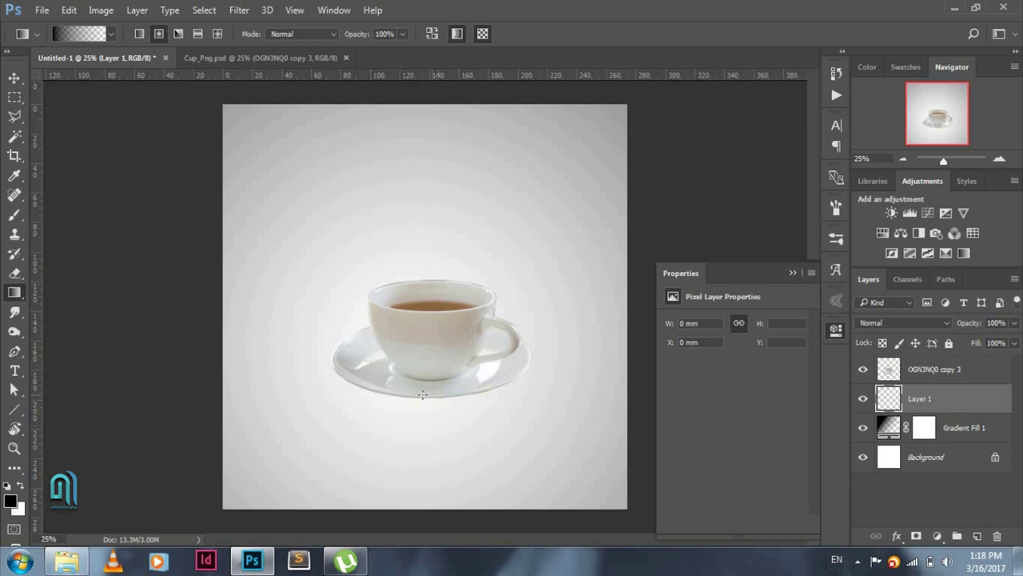
left_click_drag(491, 399, 488, 400)
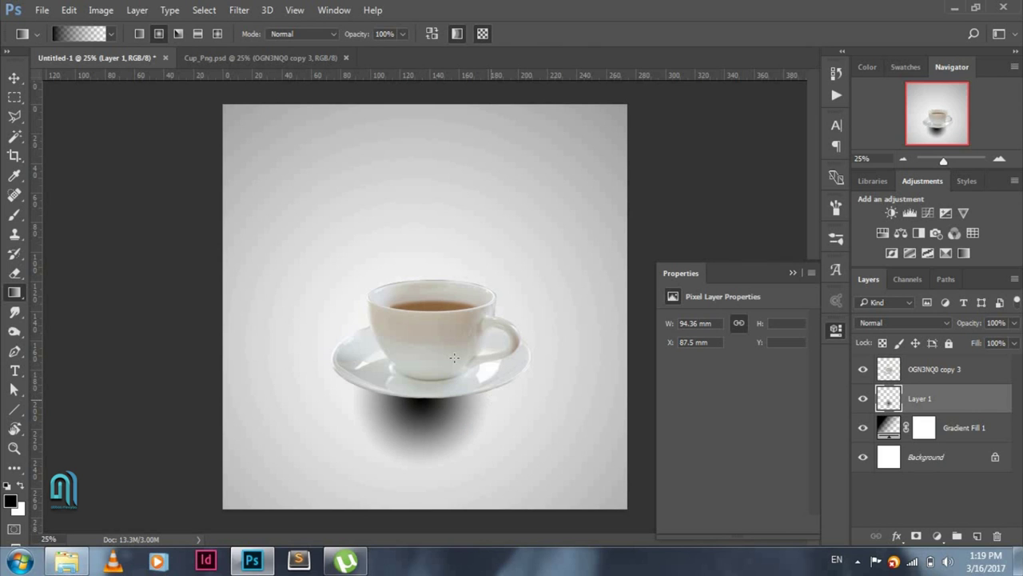
key("ctrl+t")
left_click_drag(421, 325, 421, 355)
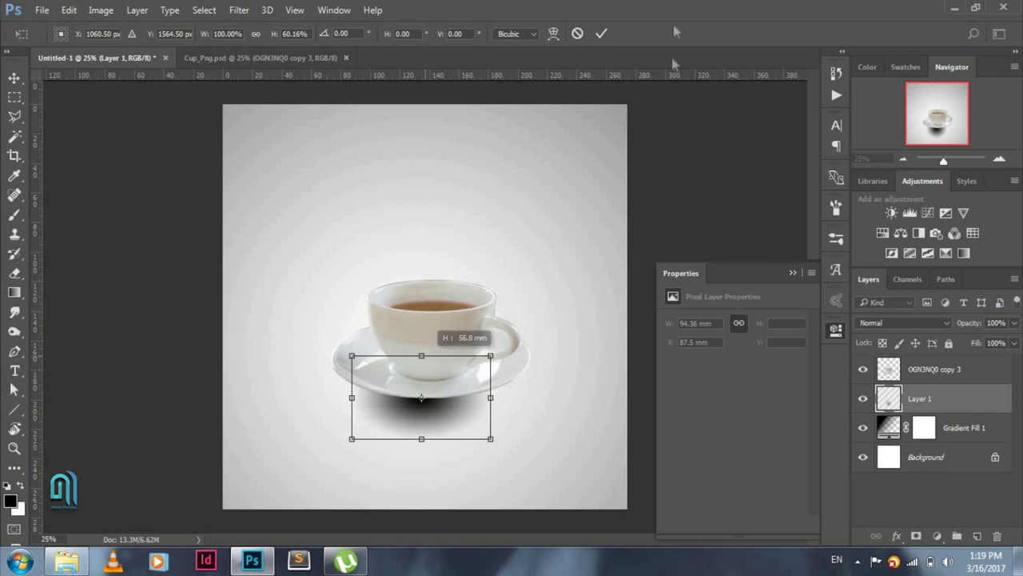
left_click(605, 35)
Gaussian-blur the shadow by 5.4 px and widen it beneath the saucer.
left_click(239, 10)
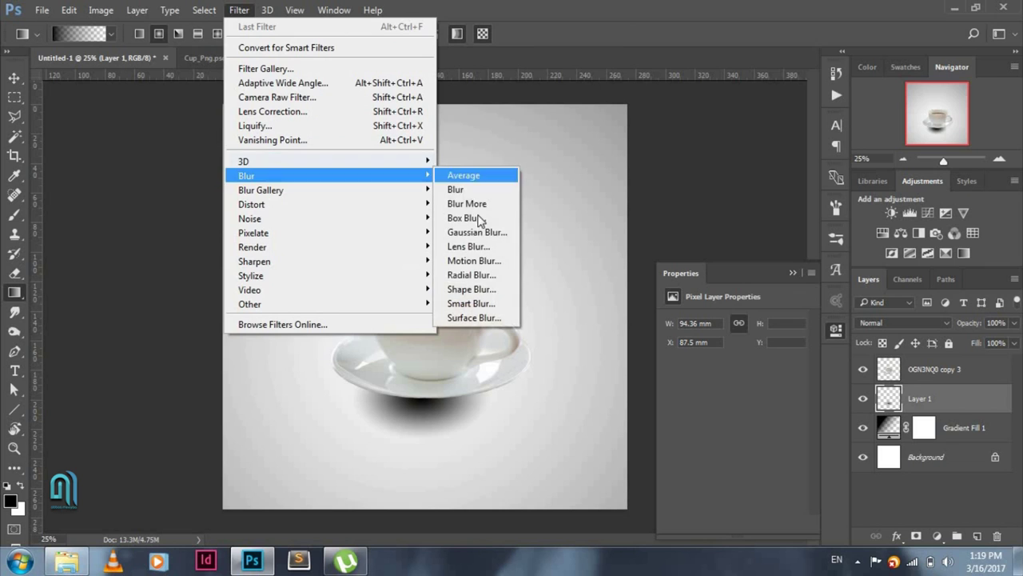
left_click(501, 241)
left_click(919, 110)
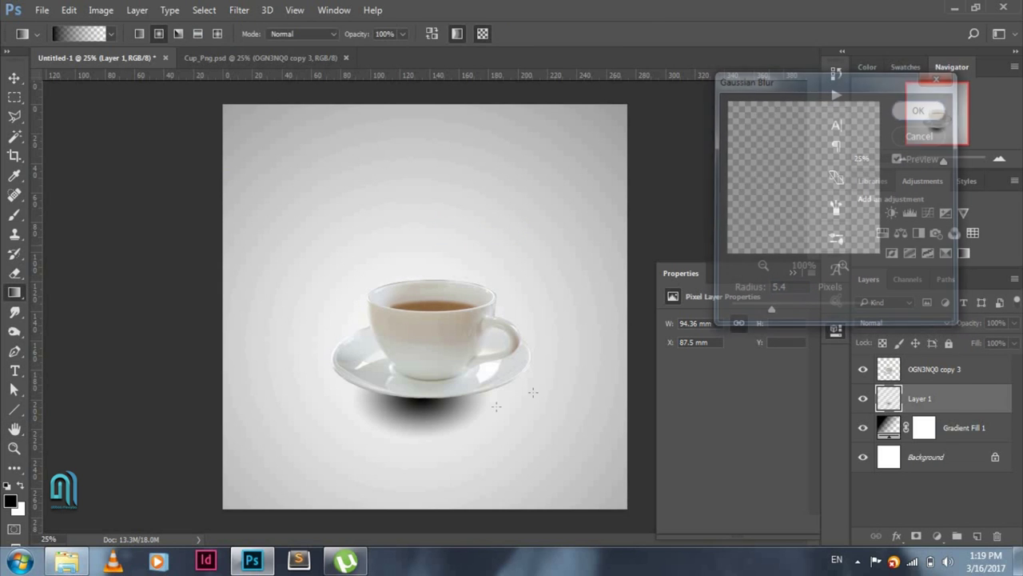
key("ctrl+t")
left_click_drag(494, 397, 532, 398)
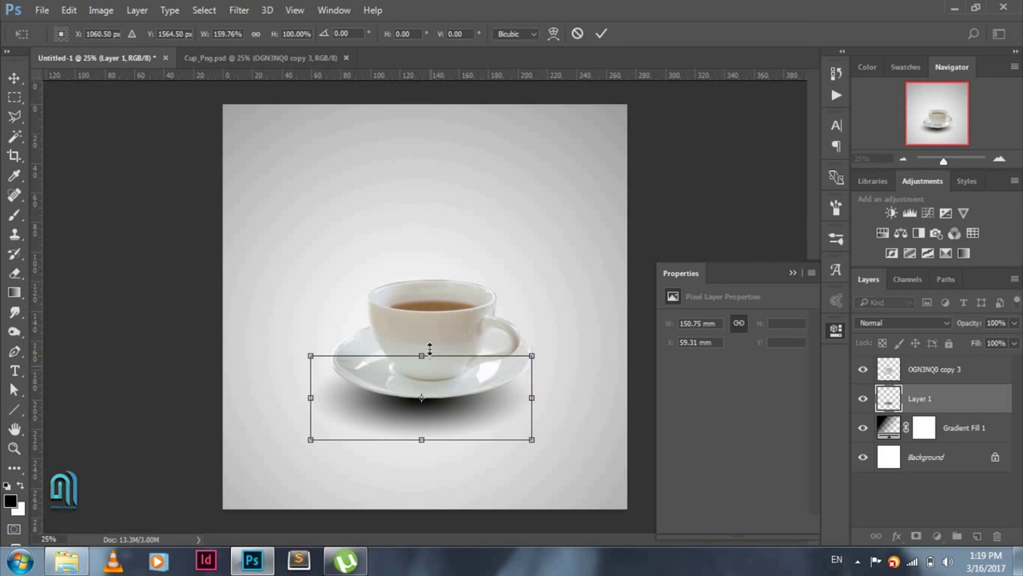
left_click_drag(421, 355, 421, 361)
left_click(601, 34)
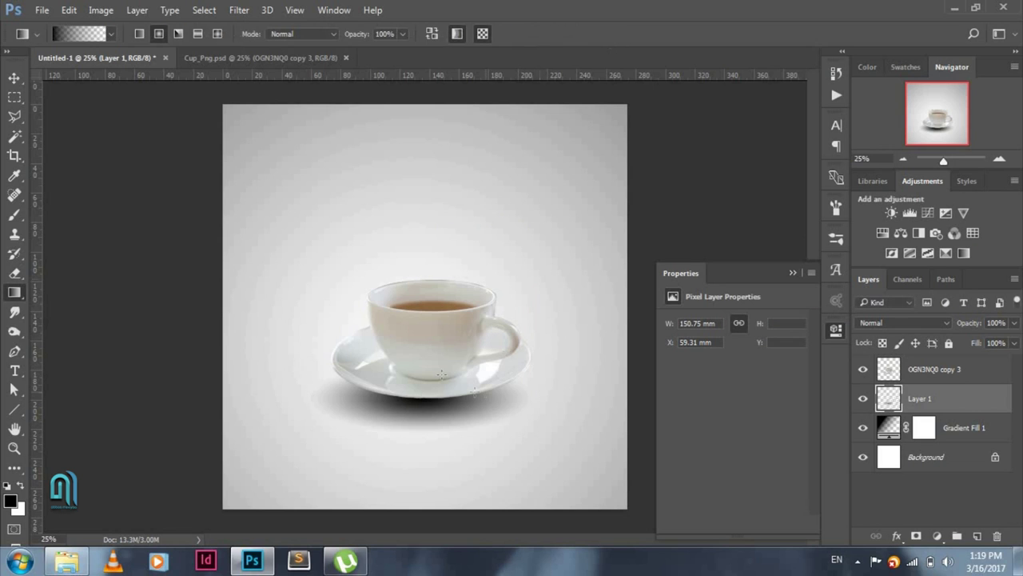
Nudge the shadow slightly right and lower its opacity to 87%.
left_click(14, 78)
left_click_drag(471, 406, 489, 403)
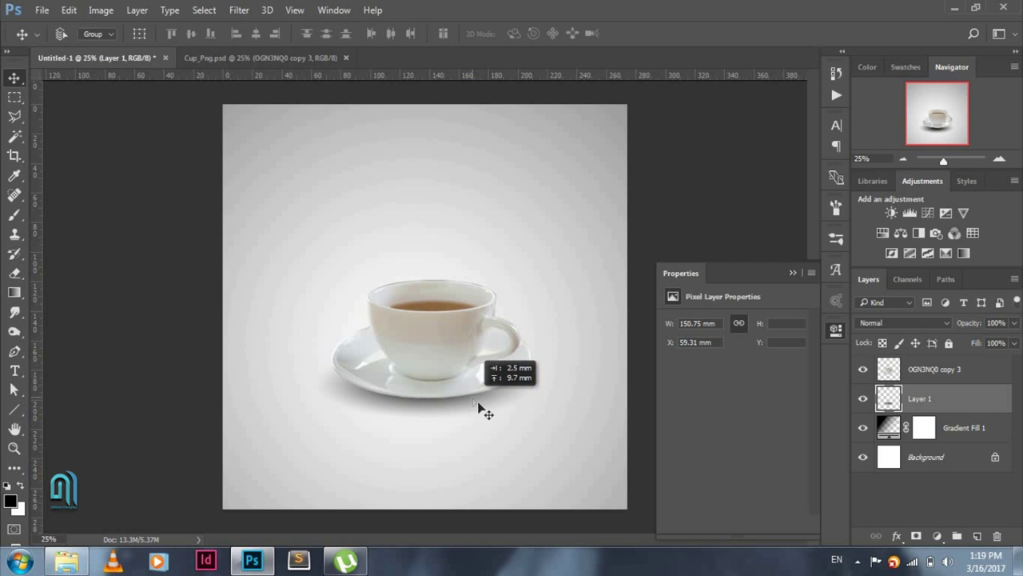
left_click(483, 395)
left_click(1013, 323)
left_click_drag(1004, 344, 1004, 344)
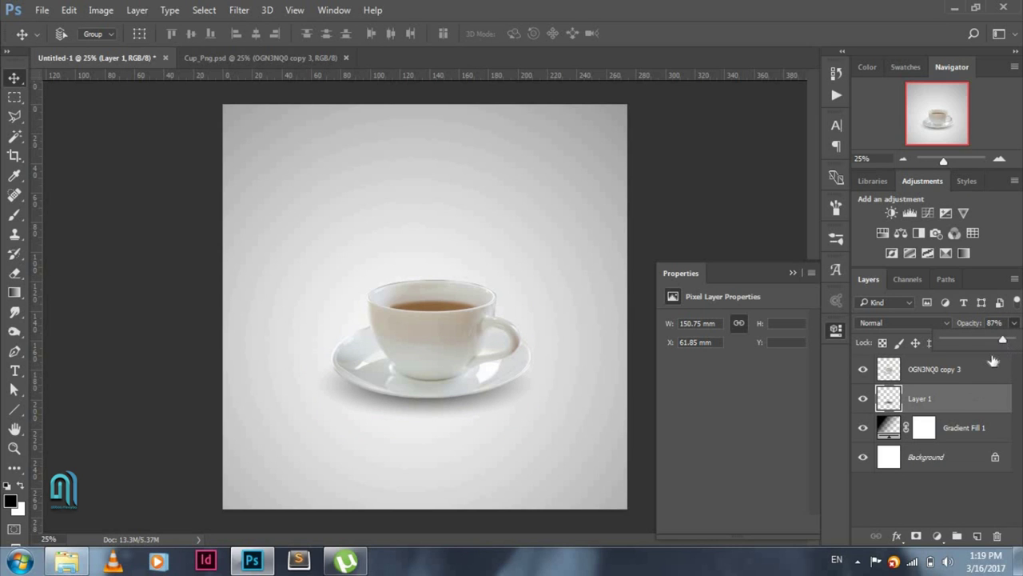
left_click(990, 369)
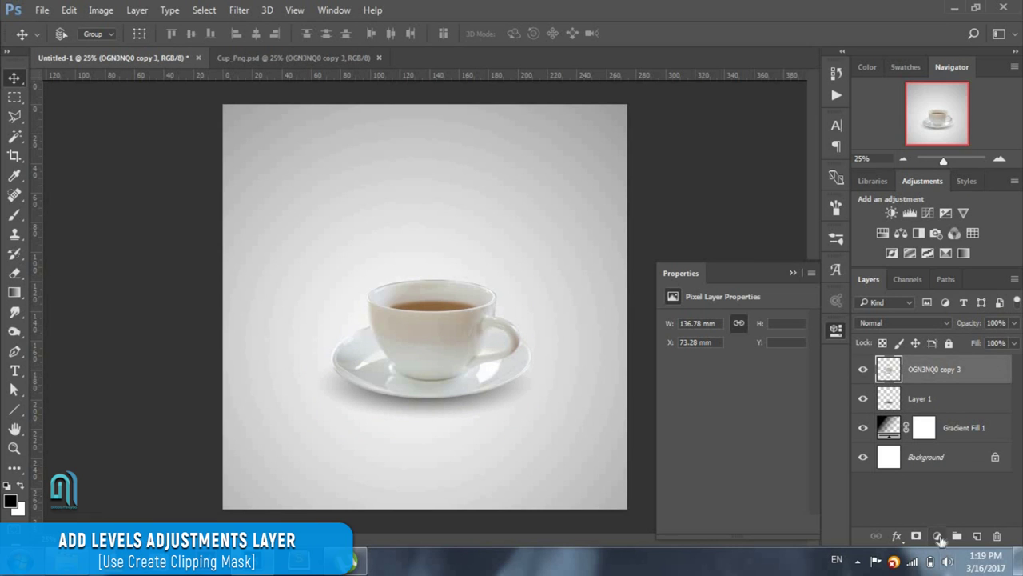
Add a Levels layer clipped to the cup with input levels 30 / 0.86 / 255.
left_click(936, 536)
left_click(911, 282)
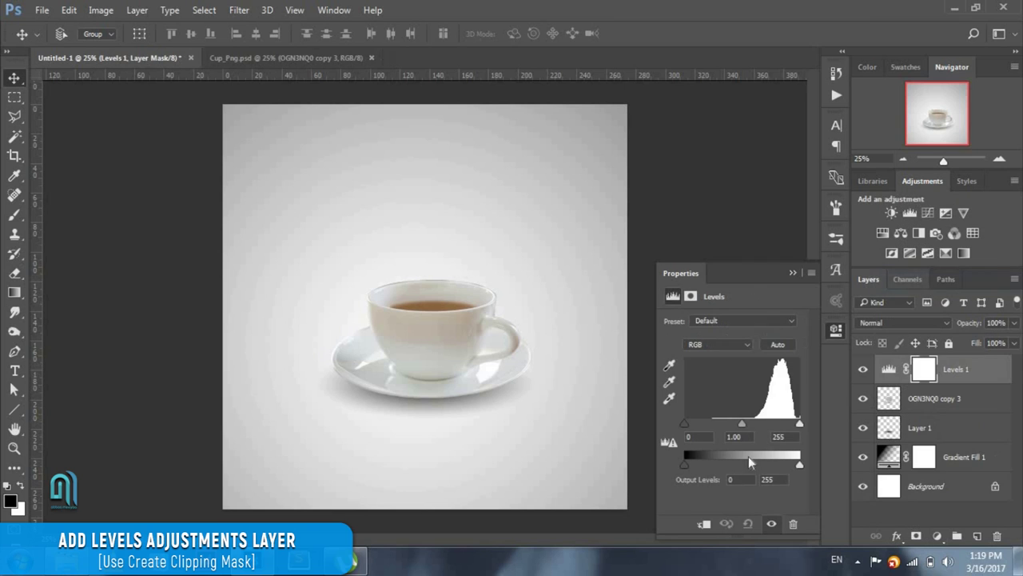
left_click(705, 524)
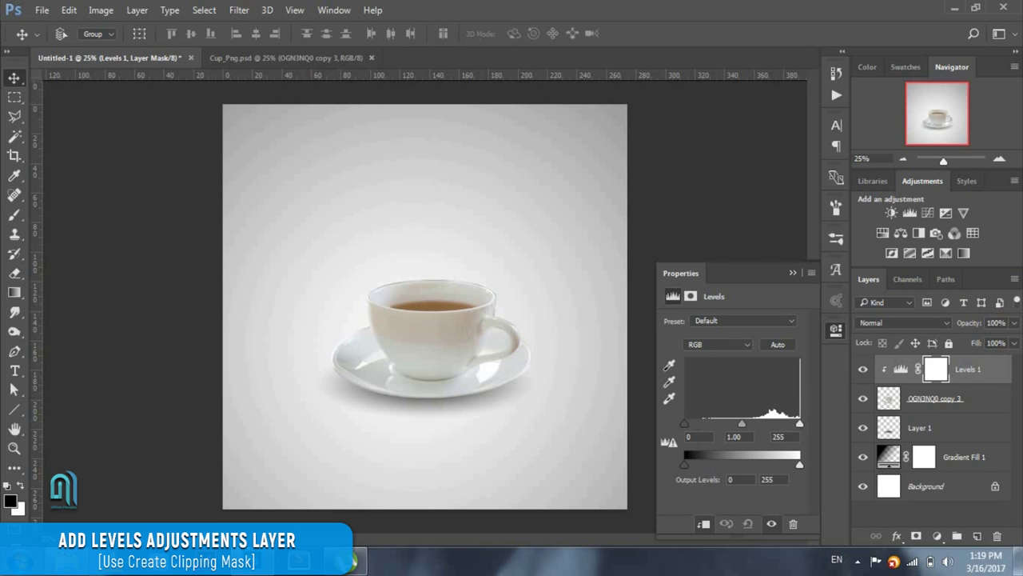
left_click_drag(692, 427, 699, 425)
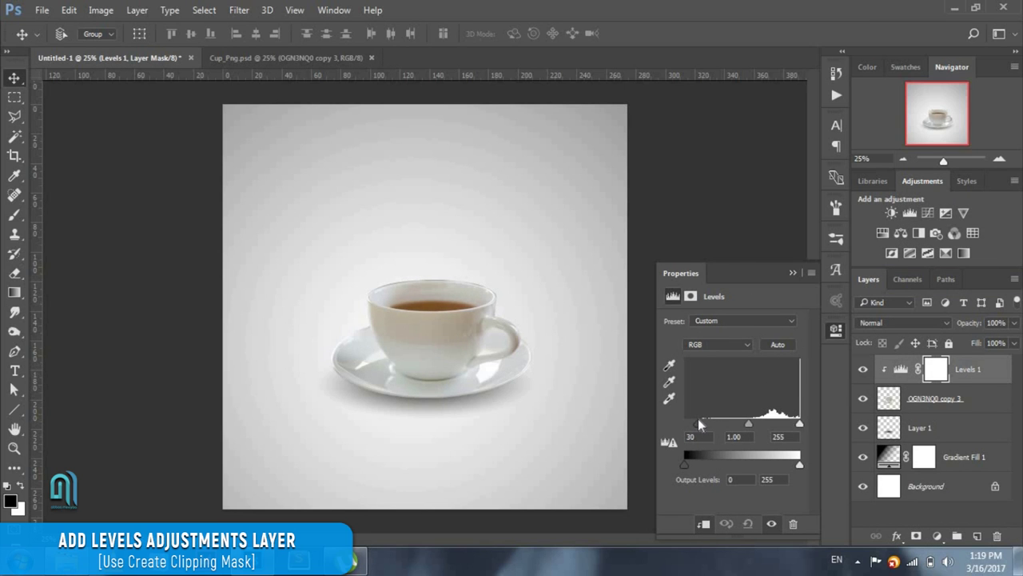
left_click_drag(754, 424, 756, 425)
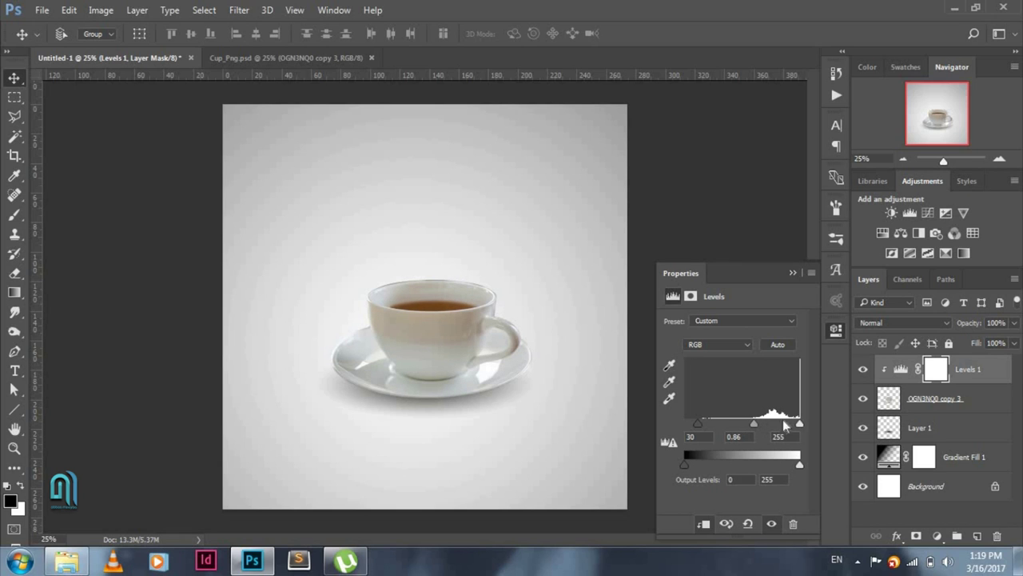
Lower the Levels 1 layer's opacity to 67%.
left_click(1013, 325)
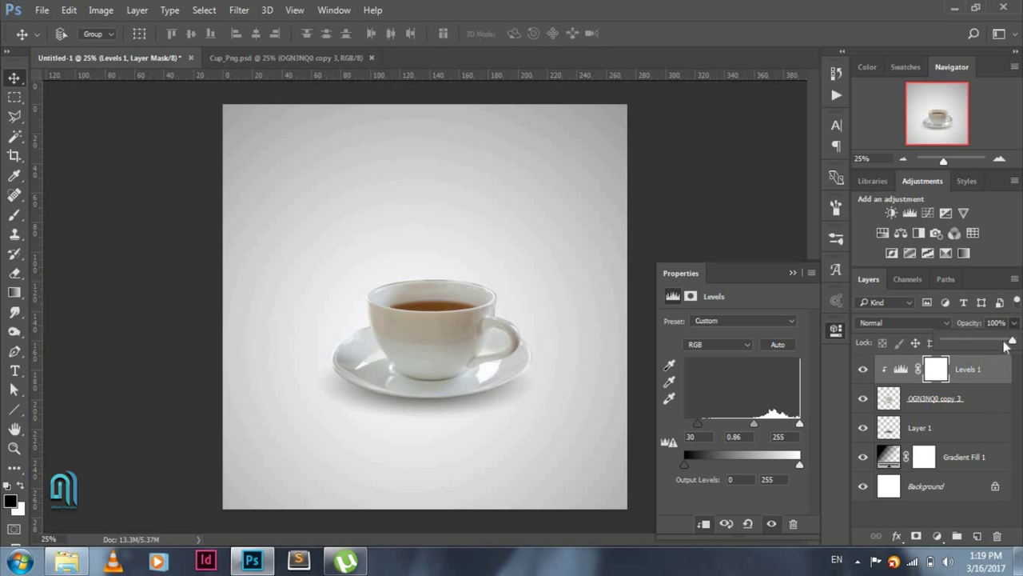
left_click(1014, 322)
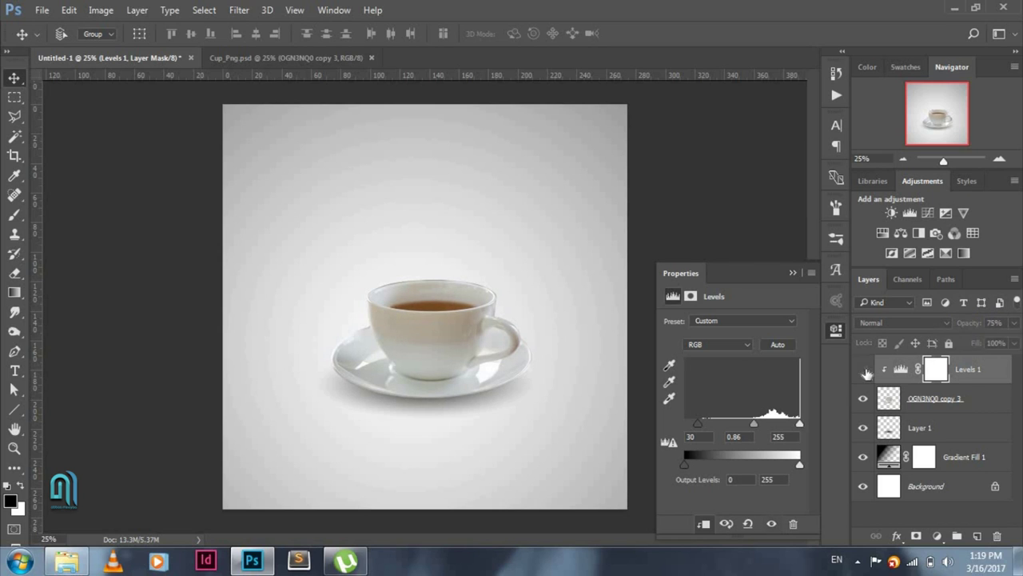
left_click(1015, 323)
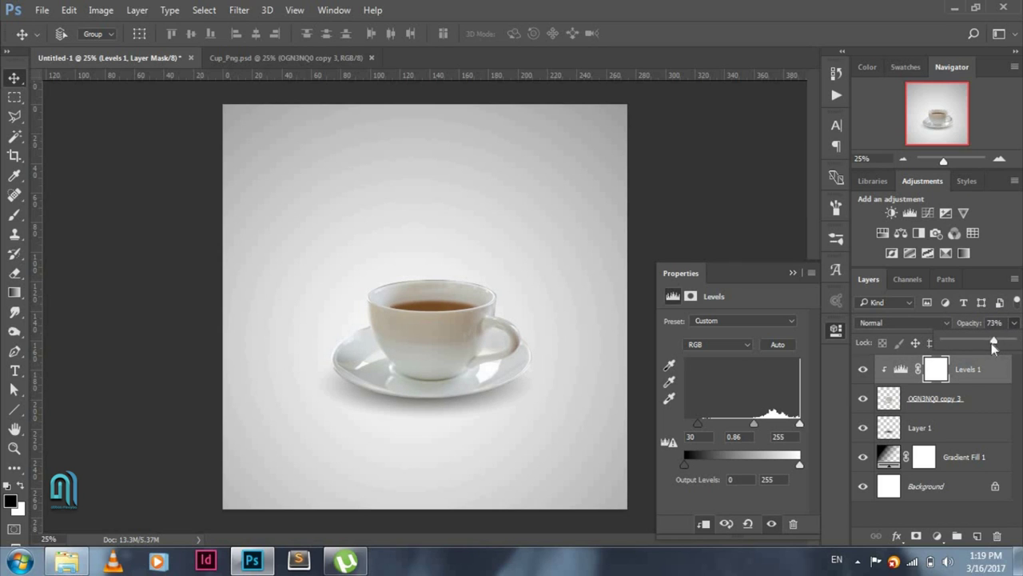
left_click(993, 368)
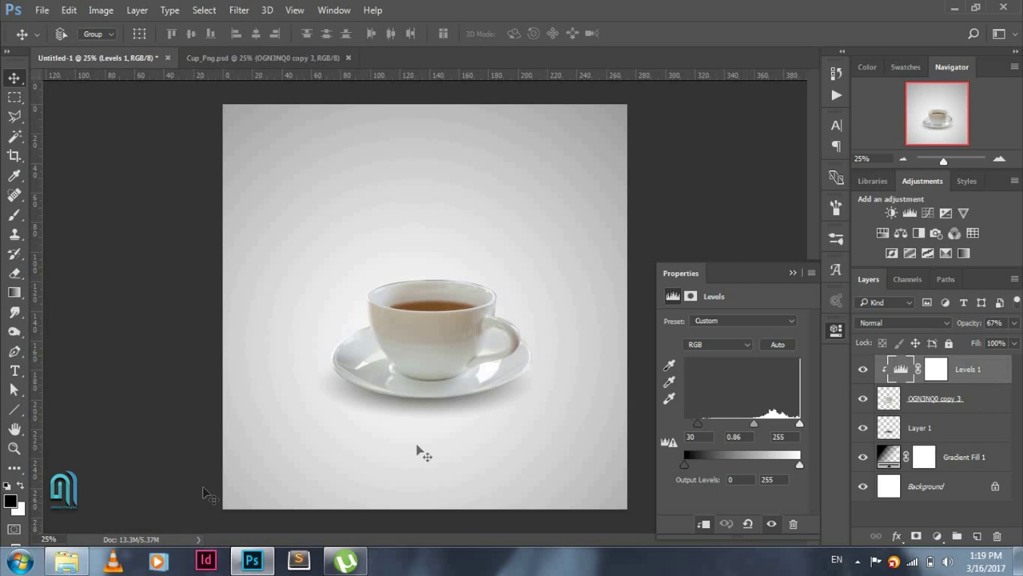
left_click(42, 10)
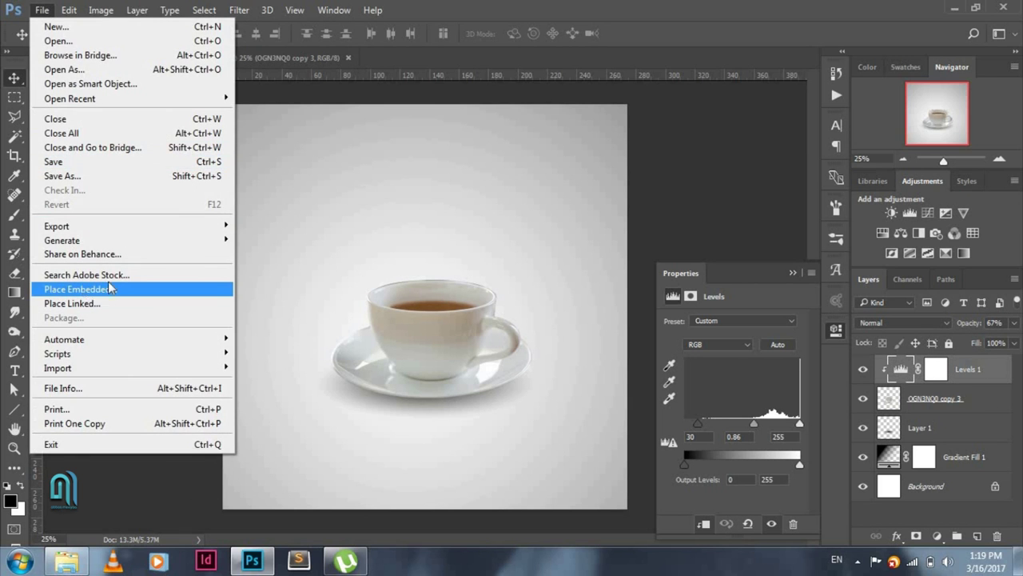
Place the new york photo embedded and shrink it to about 10.6% over the cup.
left_click(110, 288)
double_click(731, 120)
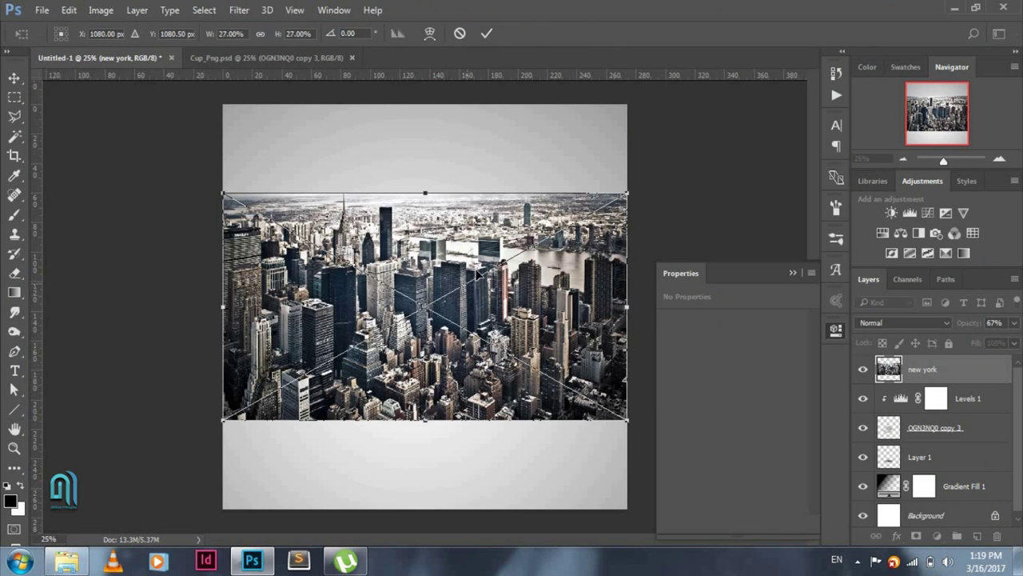
left_click_drag(477, 274, 478, 215)
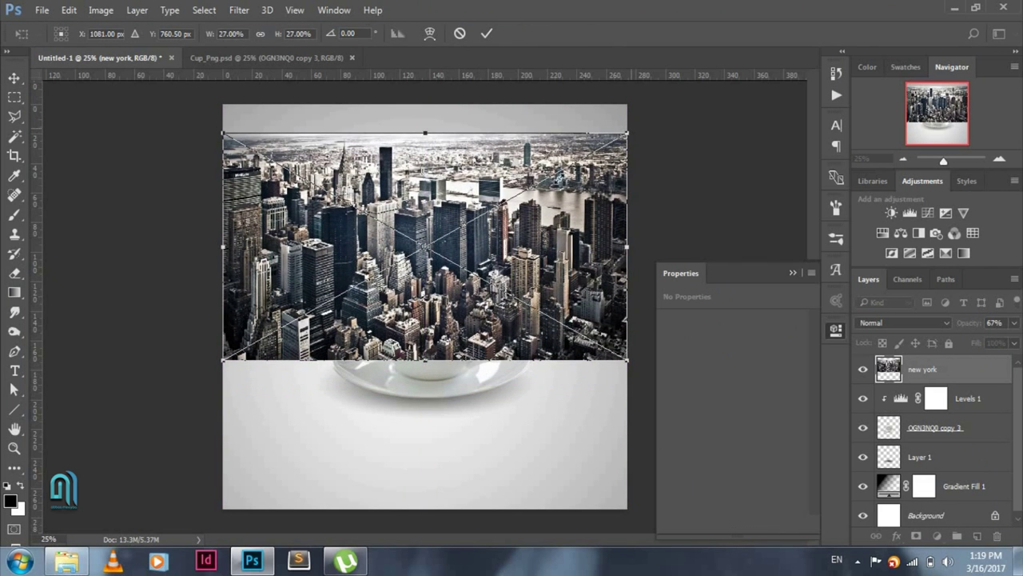
left_click_drag(627, 132, 520, 202)
left_click_drag(460, 267, 460, 275)
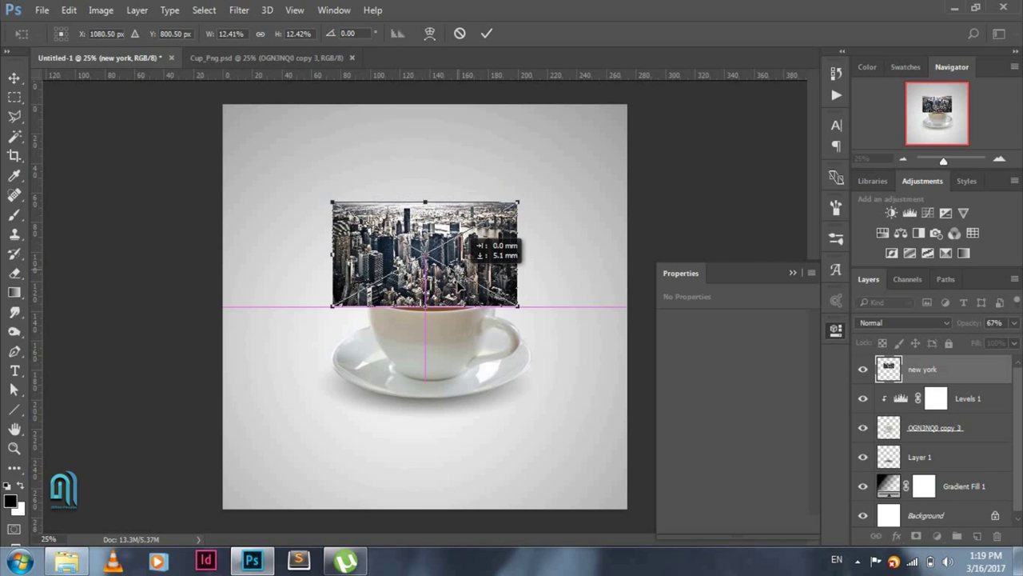
left_click_drag(467, 237, 463, 230)
mouse_move(331, 201)
left_mouse_down()
mouse_move(362, 208)
mouse_move(354, 218)
left_mouse_up()
left_click_drag(459, 254, 457, 239)
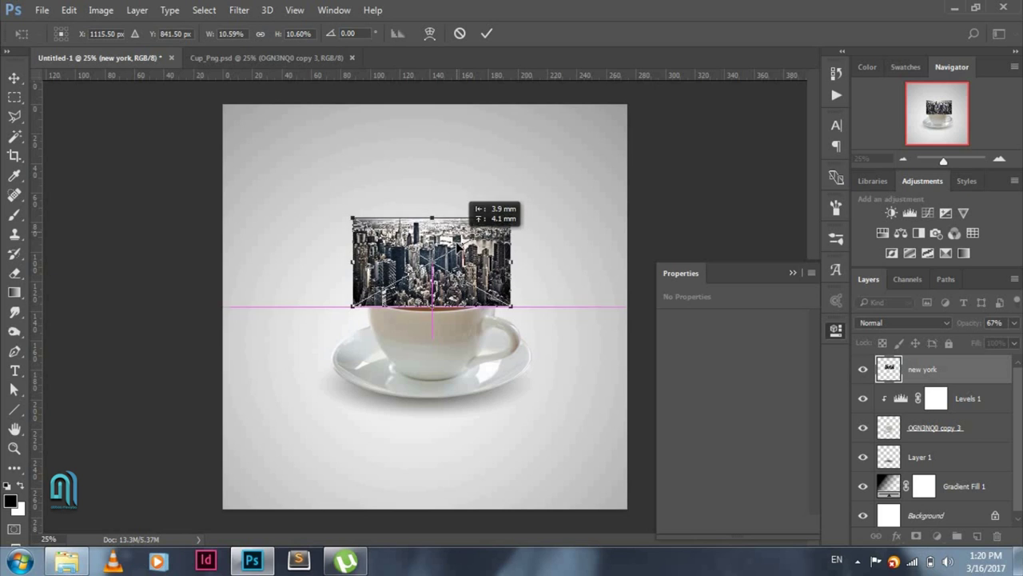
key("Return")
Set the new york layer to 50% opacity and nudge it into line with the cup.
left_click_drag(1013, 323, 979, 339)
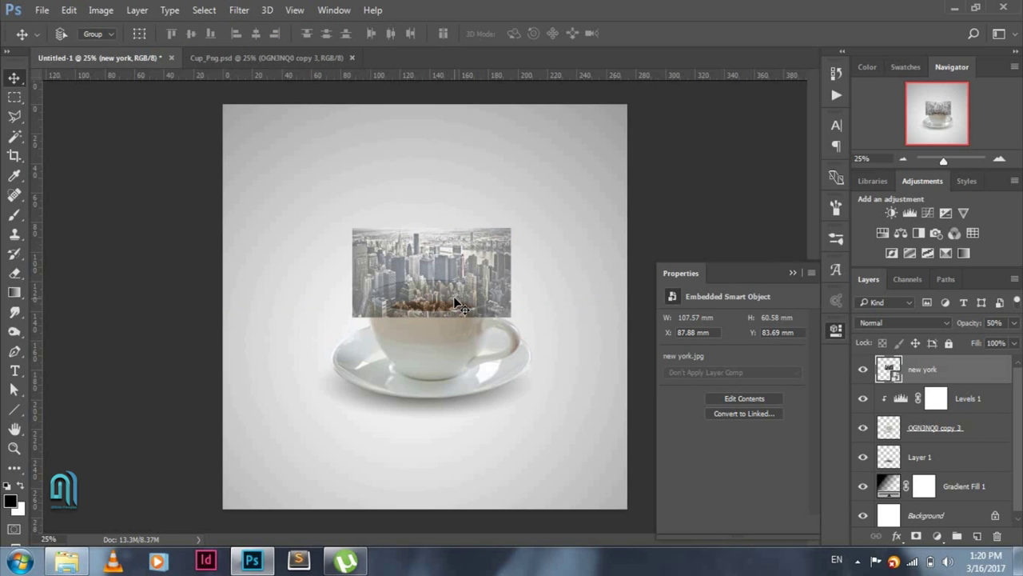
left_click_drag(446, 298, 445, 298)
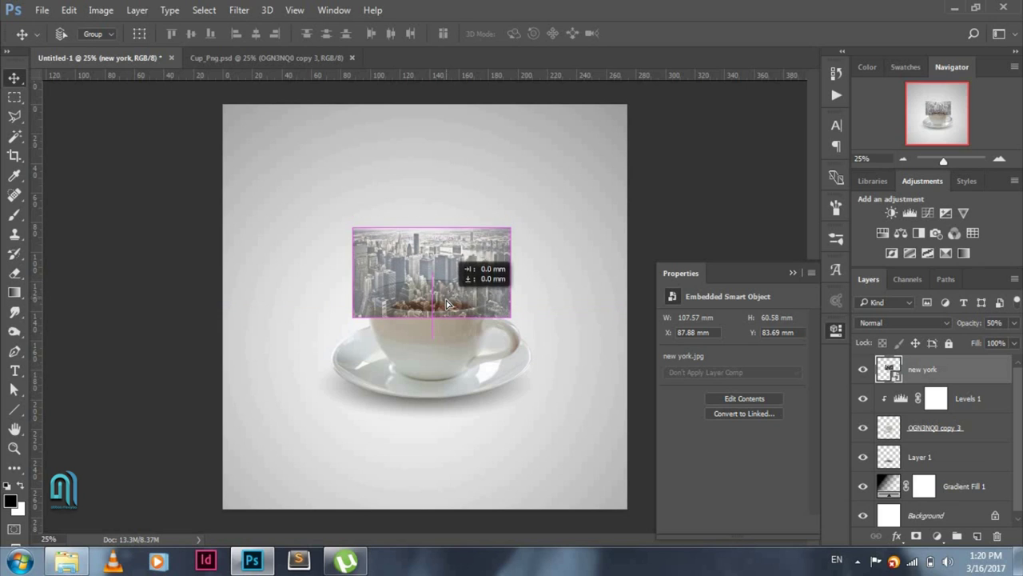
key("shift+Up")
key("shift+Up")
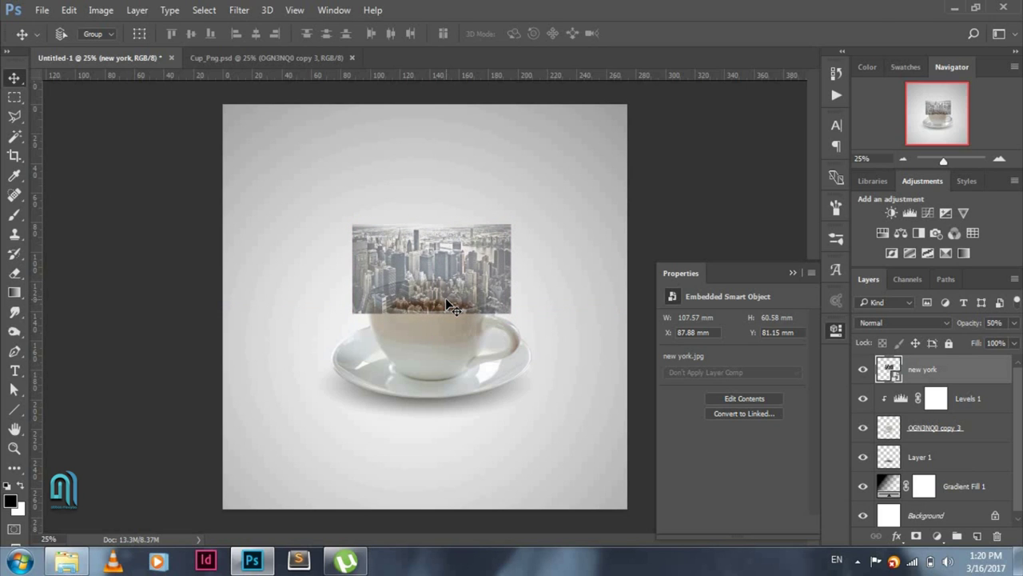
key("Right")
key("Right")
key("Right")
key("Right")
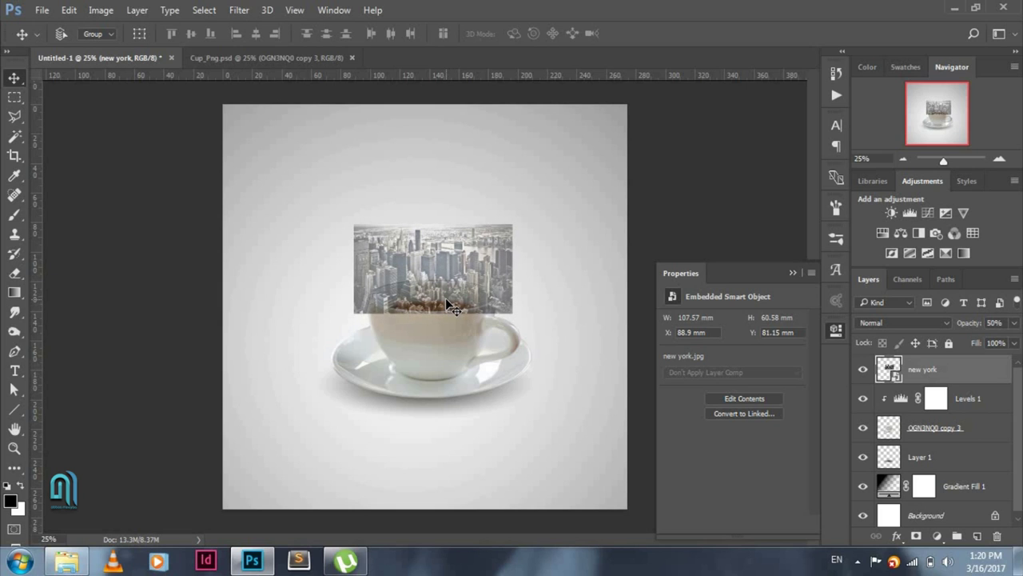
key("shift+Right")
key("shift+Right")
key("Left")
key("Left")
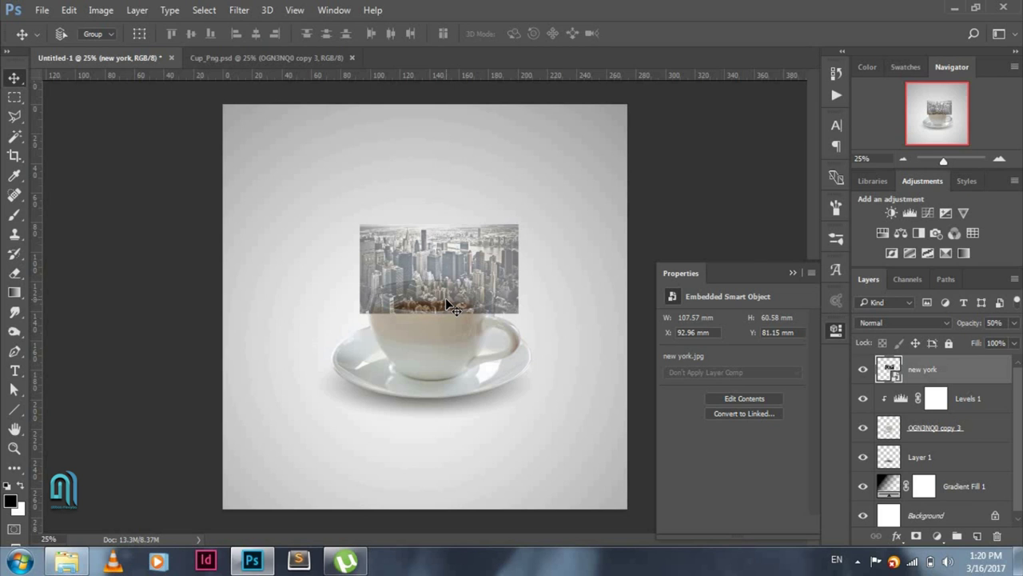
Shrink the city photo slightly to 104.14 × 58.67 mm and zoom in on the cup.
key("ctrl+t")
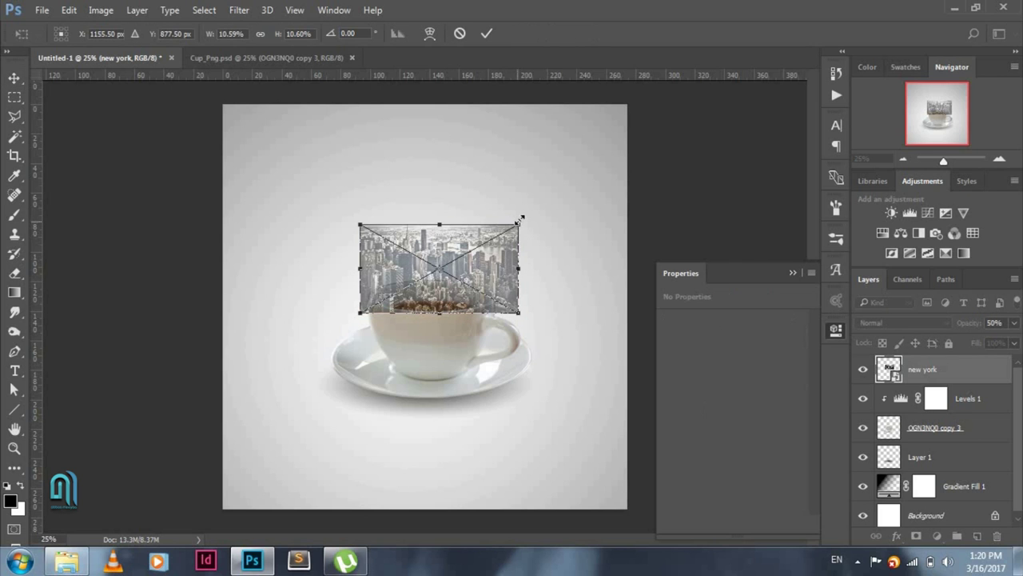
left_click_drag(518, 221, 513, 228)
left_click(486, 33)
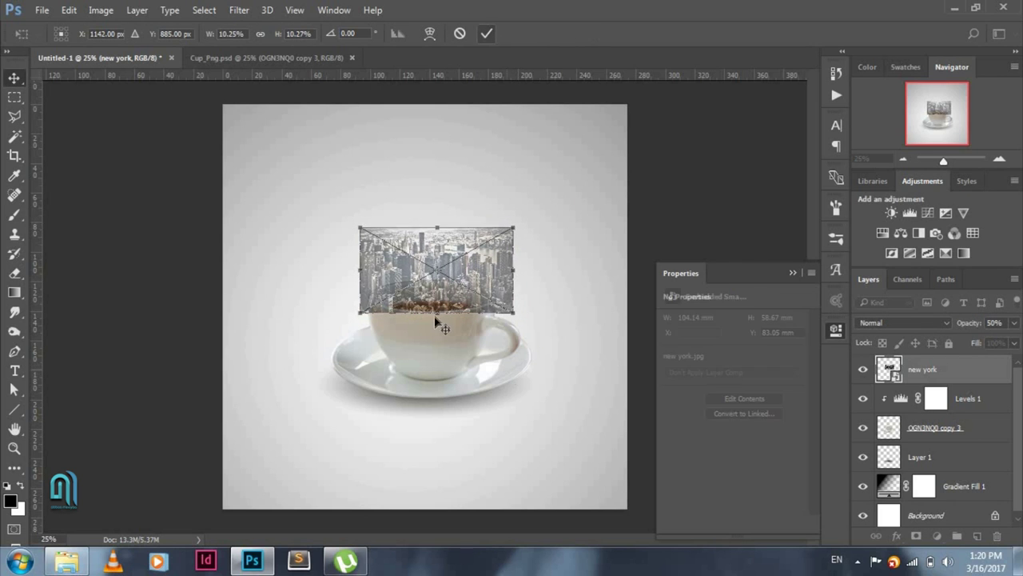
key("z")
left_click_drag(407, 303, 480, 336)
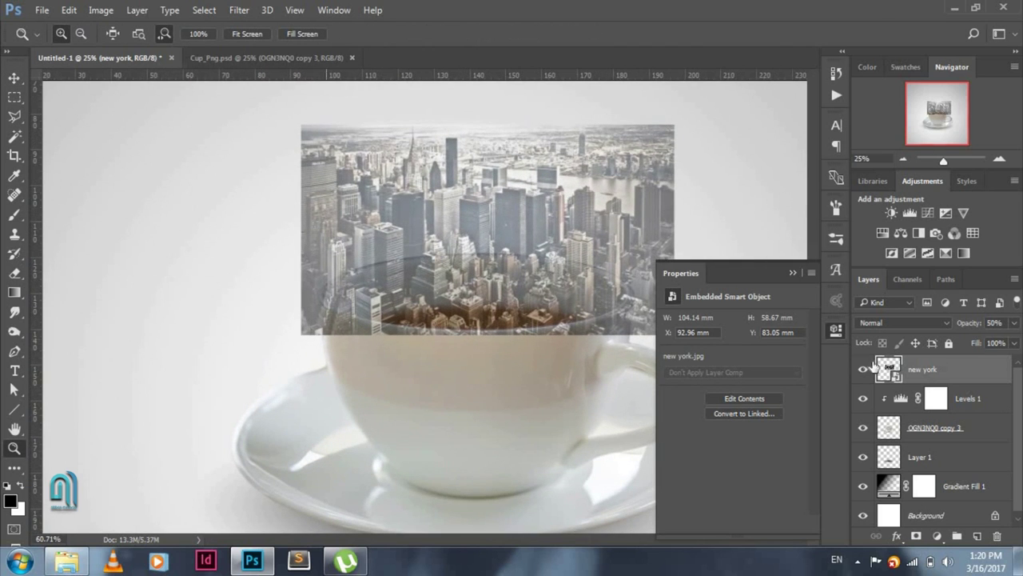
Hide the new york layer and trace a closed pen path around the cup rim and saucer.
left_click(862, 370)
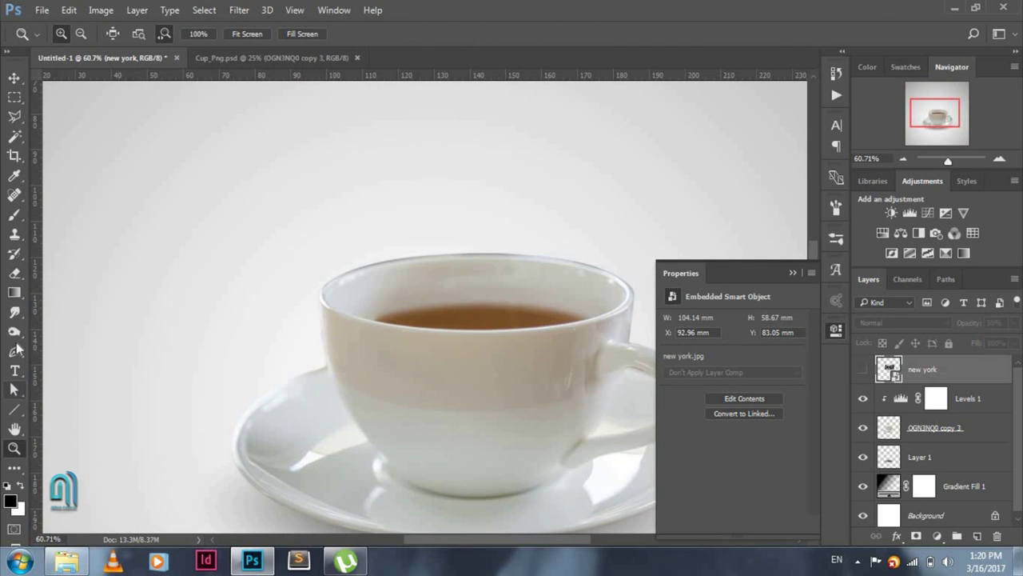
left_click(15, 351)
left_click(323, 296)
left_click_drag(470, 328, 607, 328)
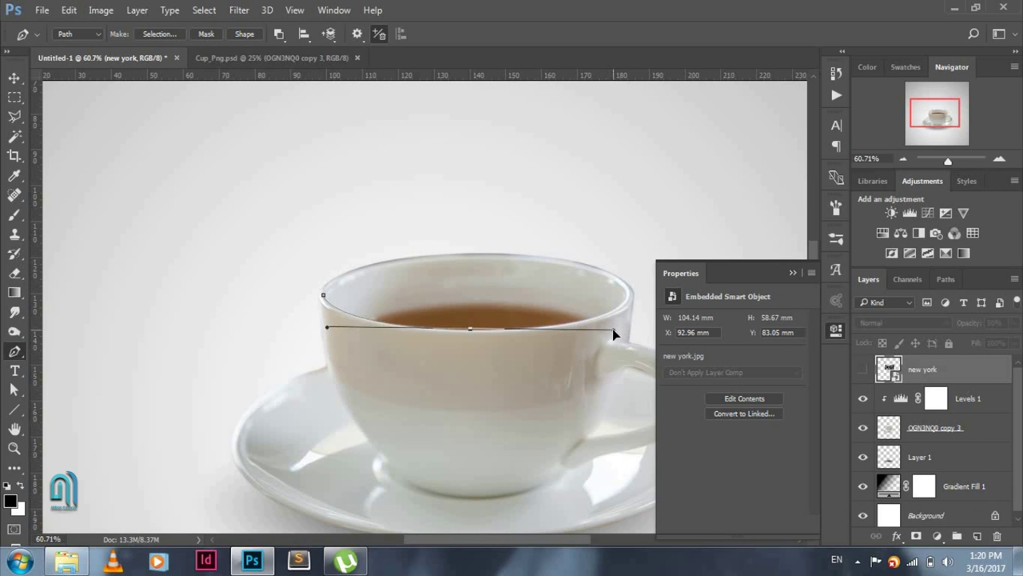
left_click(470, 327, "alt")
mouse_move(626, 312)
left_mouse_down()
mouse_move(408, 327)
mouse_move(423, 276)
left_mouse_up()
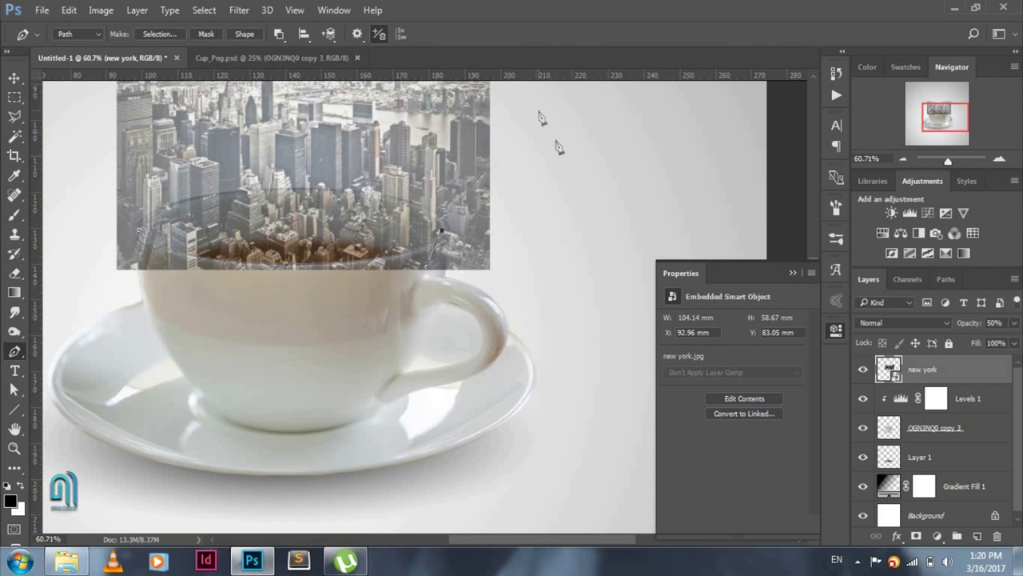
left_click(538, 110)
left_click(576, 327)
left_click(500, 407)
left_click(324, 418)
left_click(67, 270)
left_click(91, 151)
Turn the path into a selection, mask the new york layer, and restore 100% opacity.
right_click(387, 158)
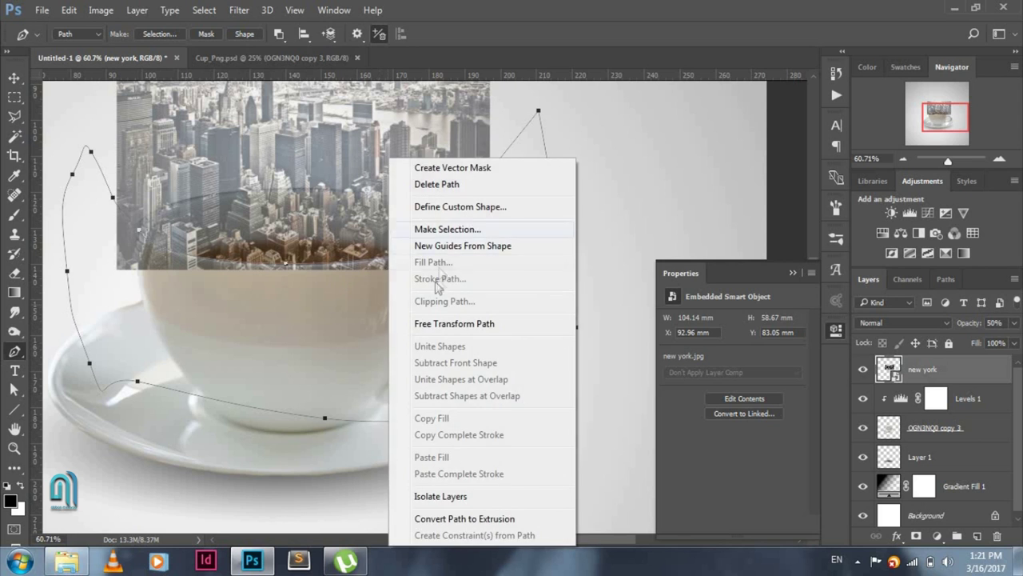
left_click(462, 228)
key("Return")
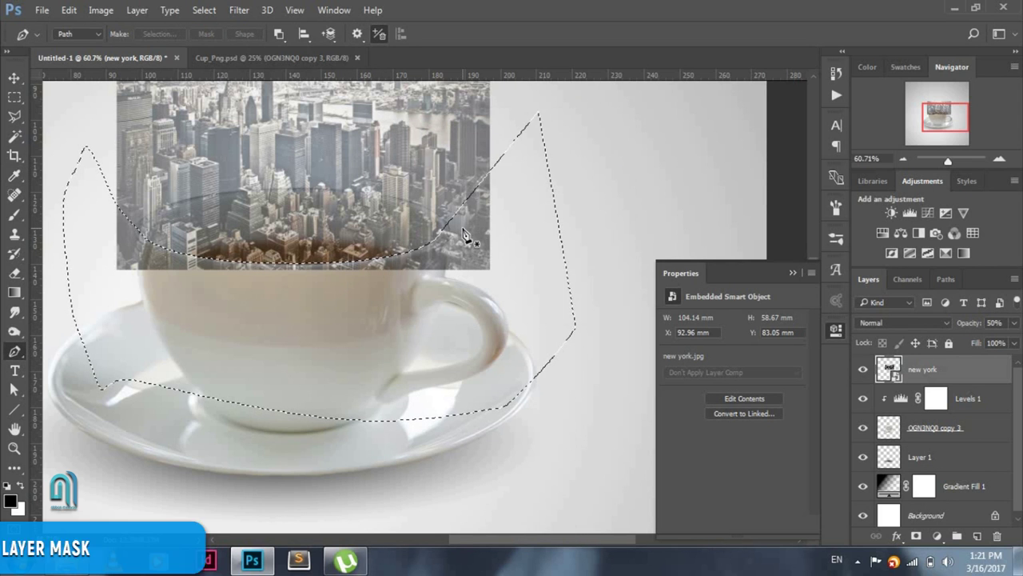
left_click(916, 535)
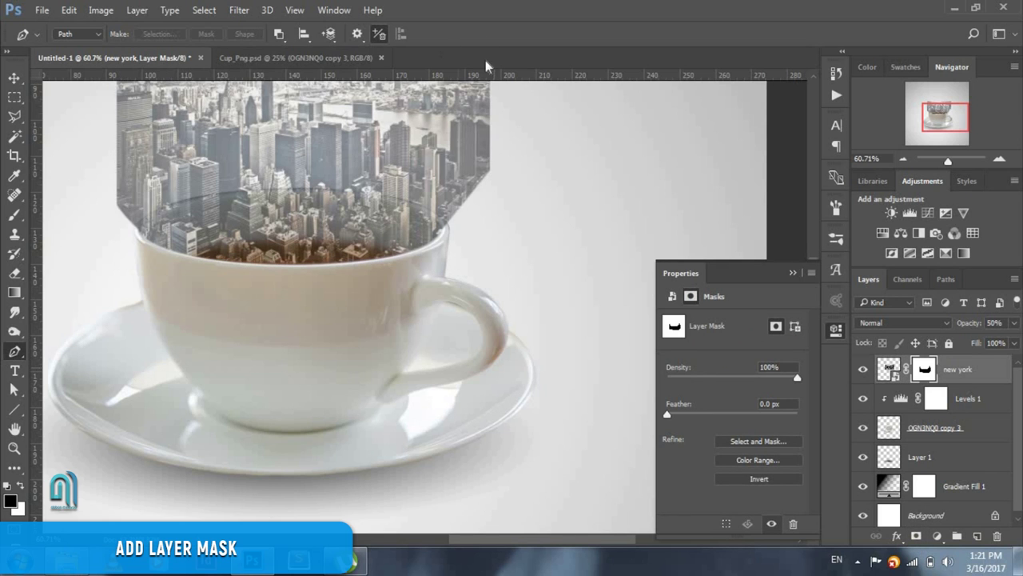
left_click(1013, 323)
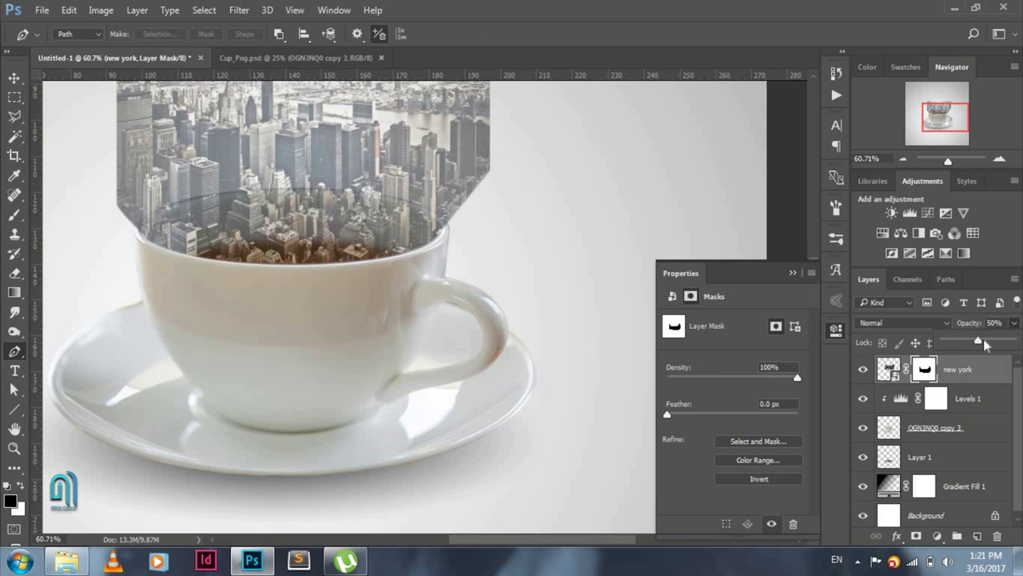
left_click_drag(995, 339, 1014, 339)
left_click_drag(148, 257, 280, 319)
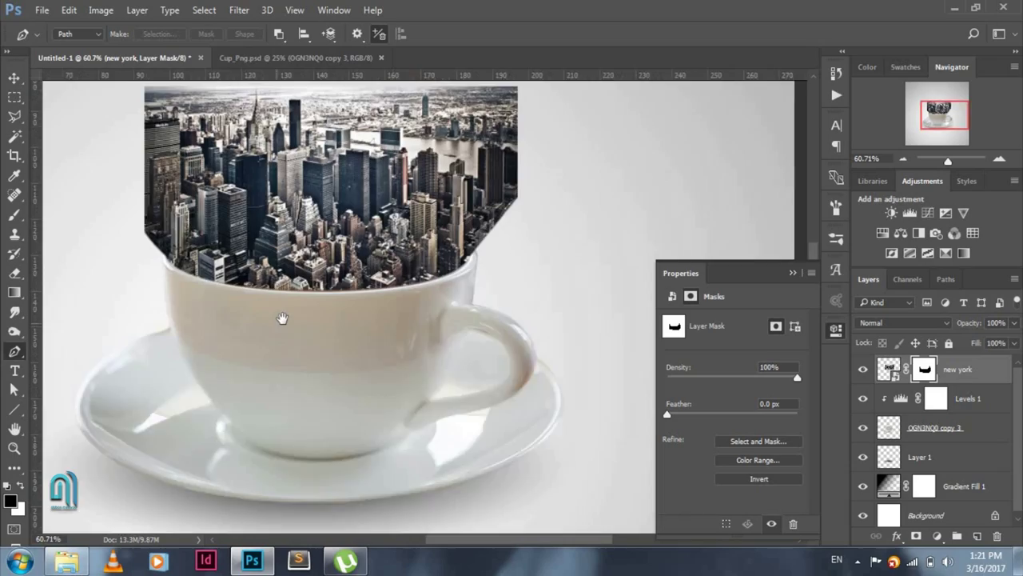
Zoom in on the rim and trace the first building's top edge with pen points.
key("z")
mouse_move(565, 300)
left_mouse_down()
mouse_move(528, 386)
mouse_move(535, 411)
mouse_move(480, 416)
left_mouse_up()
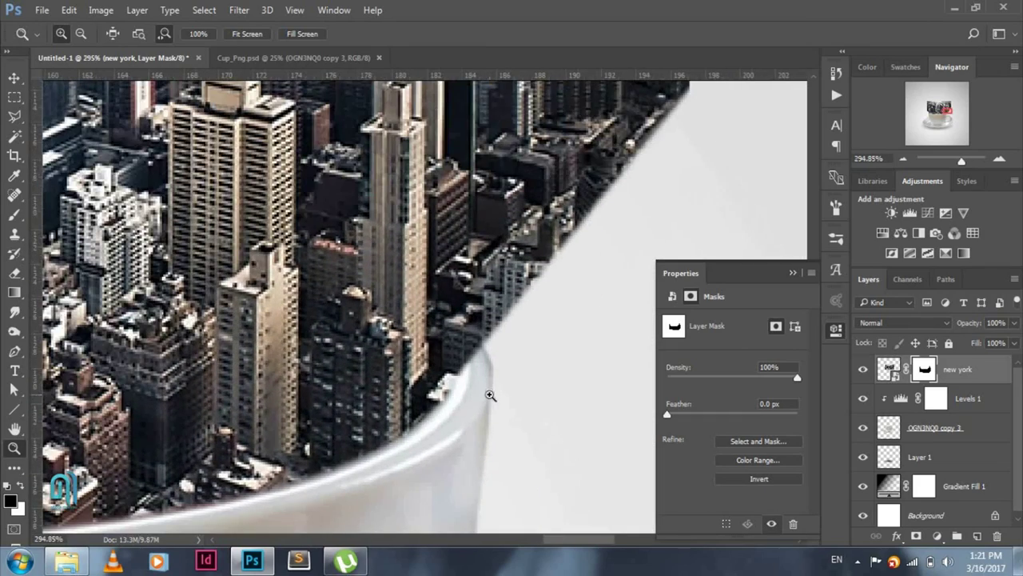
key("p")
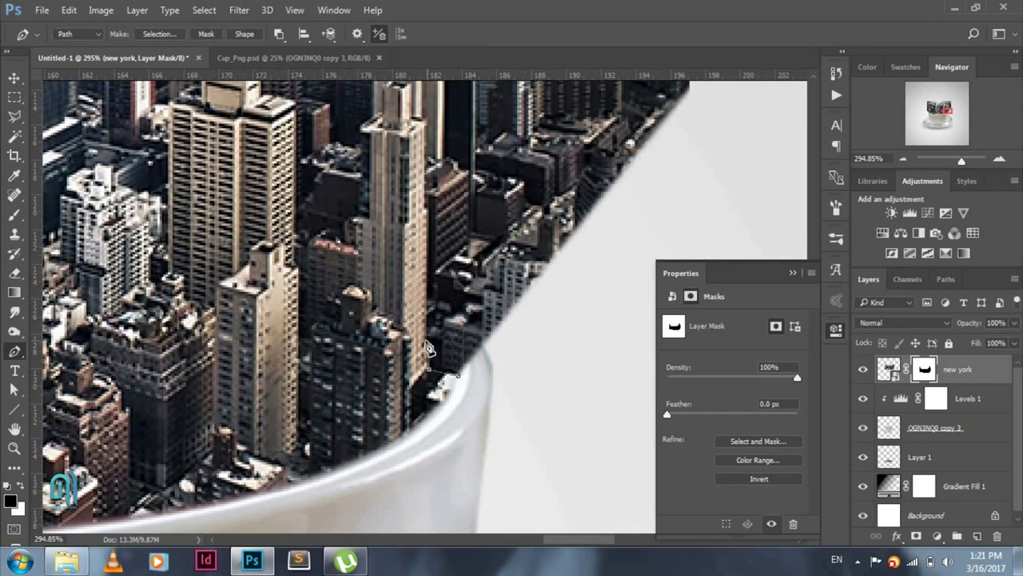
scroll(455, 234, "up", 2)
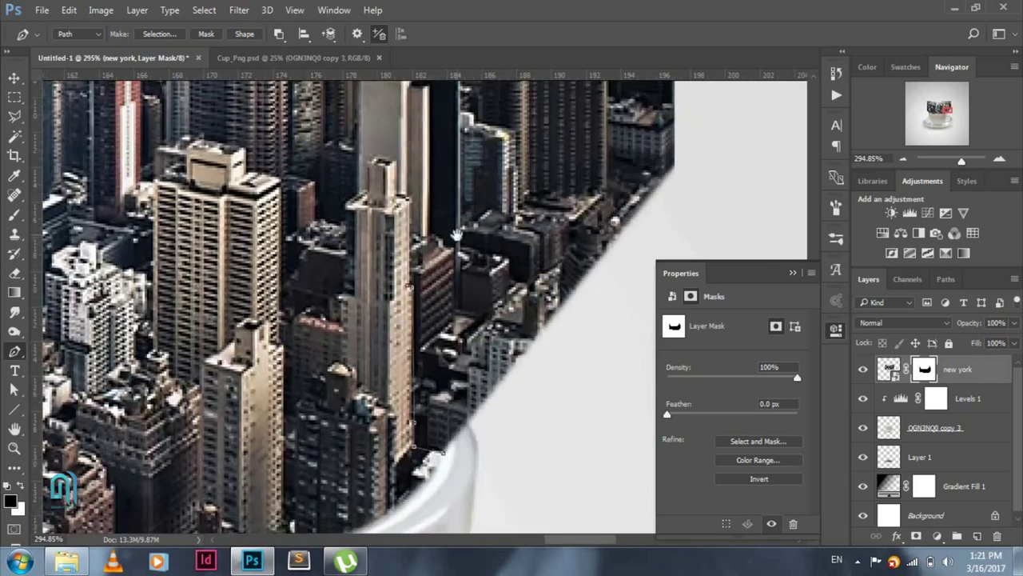
left_click_drag(455, 234, 495, 390)
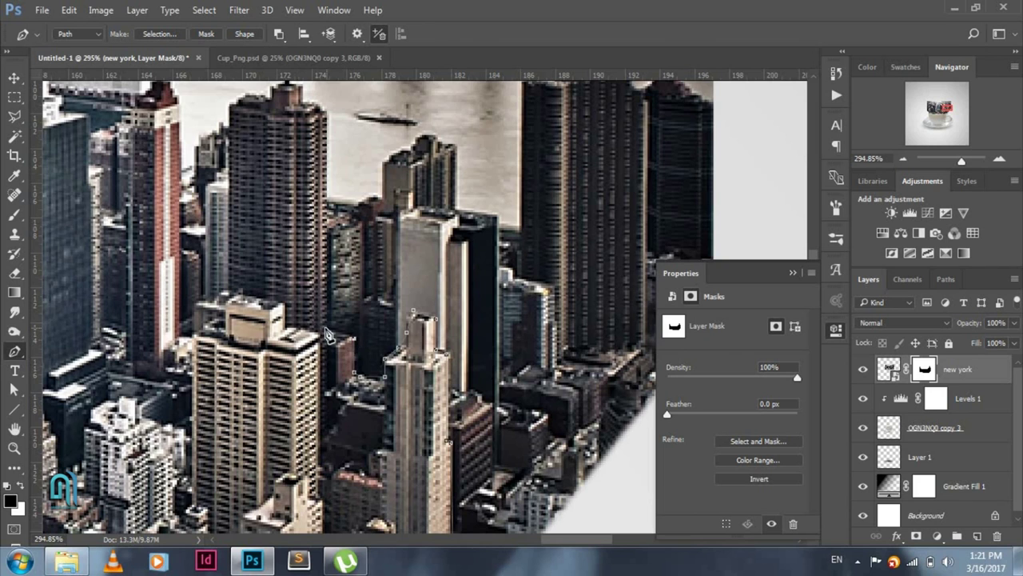
scroll(328, 238, "up", 4)
left_click(298, 203)
left_click(285, 200)
left_click(259, 213)
left_click(239, 213)
left_click(223, 241)
left_click(199, 270)
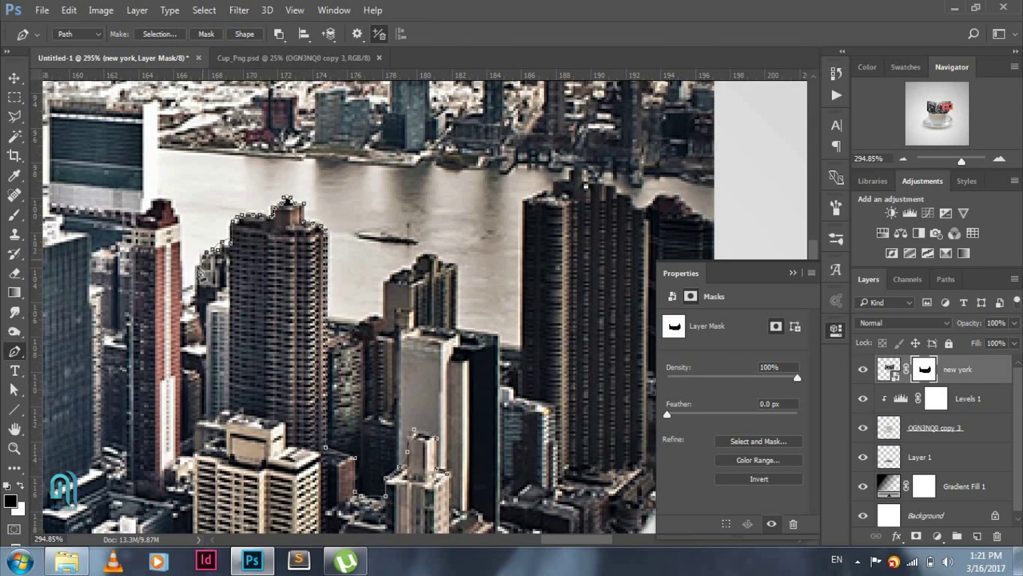
Continue the path along the skyline's building edges up to the tall tower.
left_click_drag(186, 220, 414, 306)
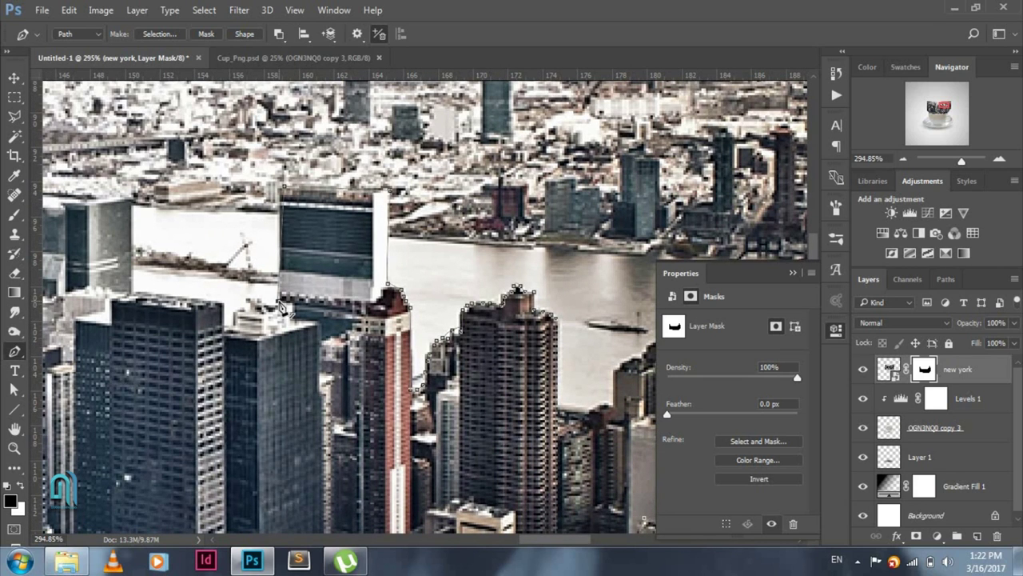
left_click_drag(227, 313, 391, 345)
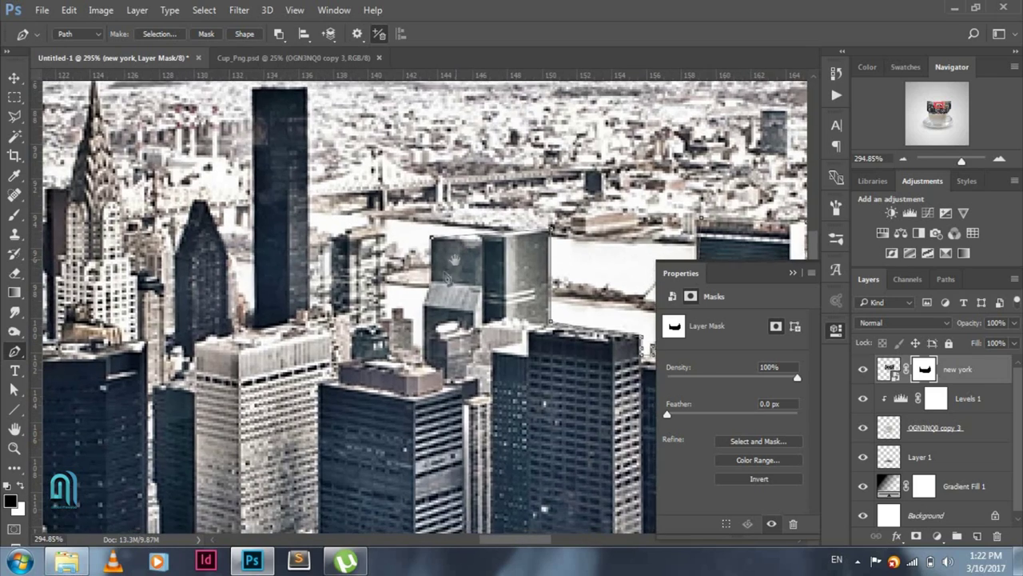
left_click_drag(266, 253, 446, 245)
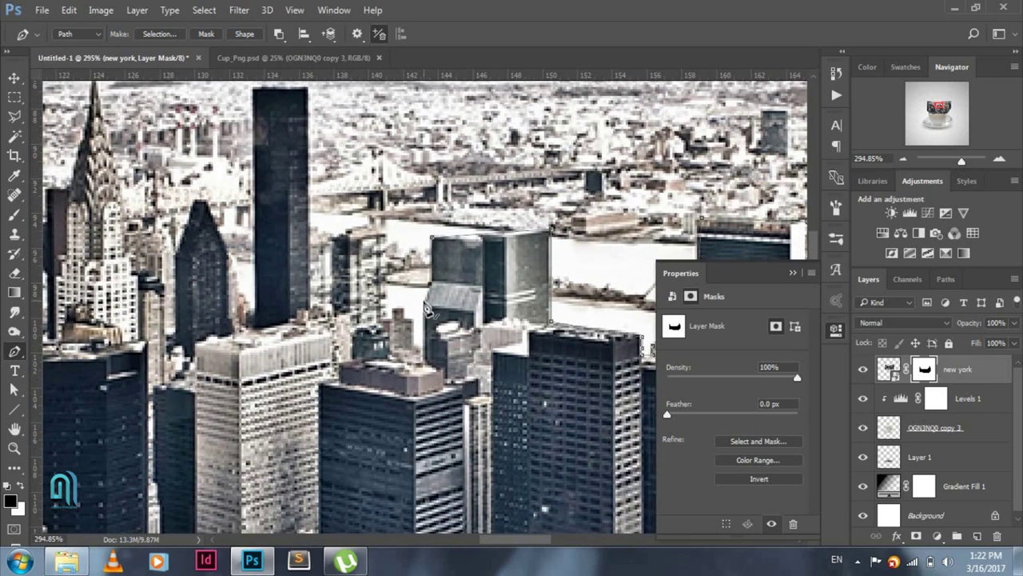
left_click(389, 233)
left_click(343, 235)
left_click(333, 312)
left_click(313, 310)
left_click(308, 87)
Carry the path past the Chrysler building down to the cup rim and close the outline.
left_click_drag(429, 390, 374, 272)
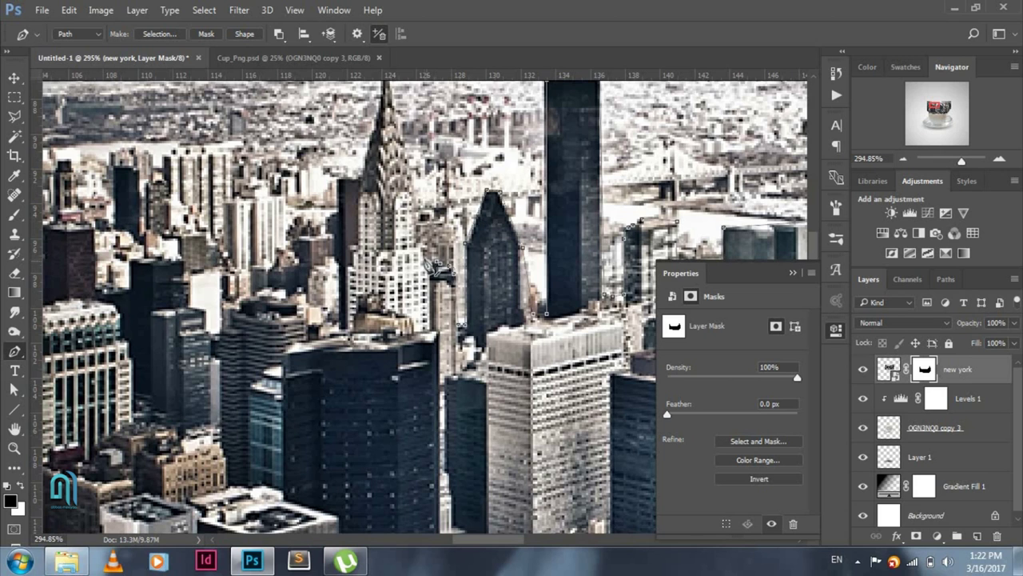
scroll(418, 199, "up", 3)
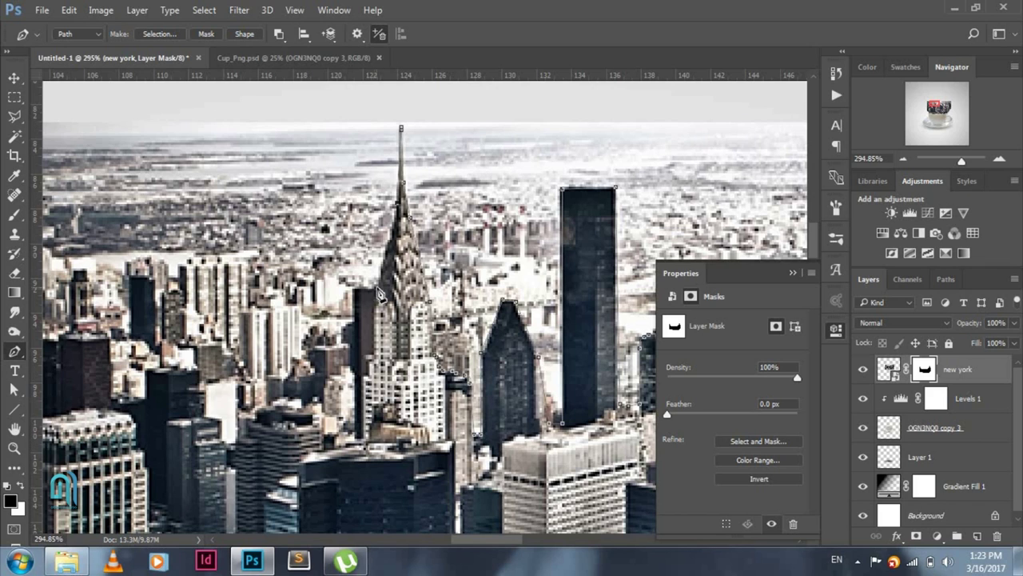
scroll(358, 297, "down", 4)
scroll(440, 235, "left", 2)
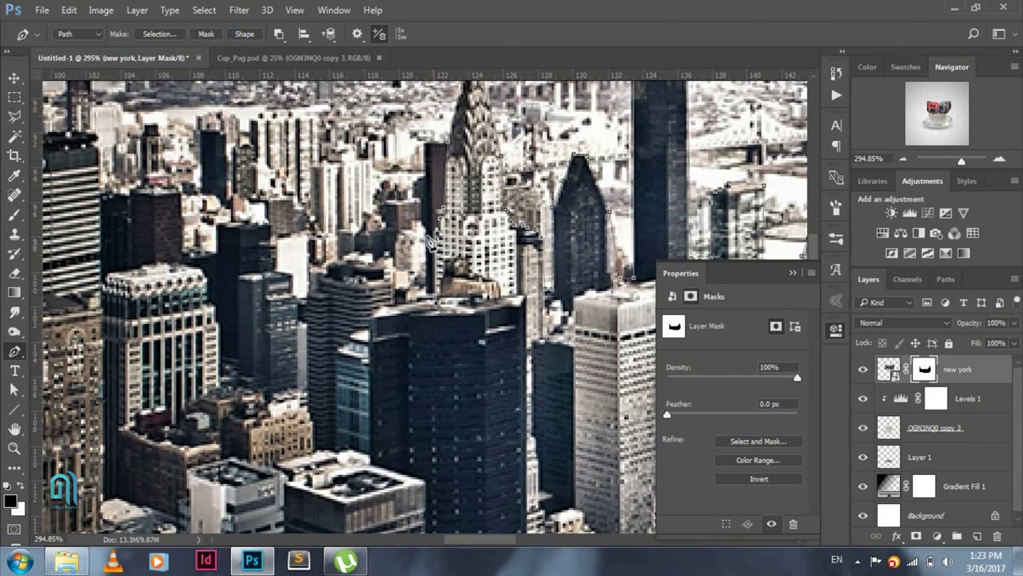
left_click_drag(413, 218, 427, 223)
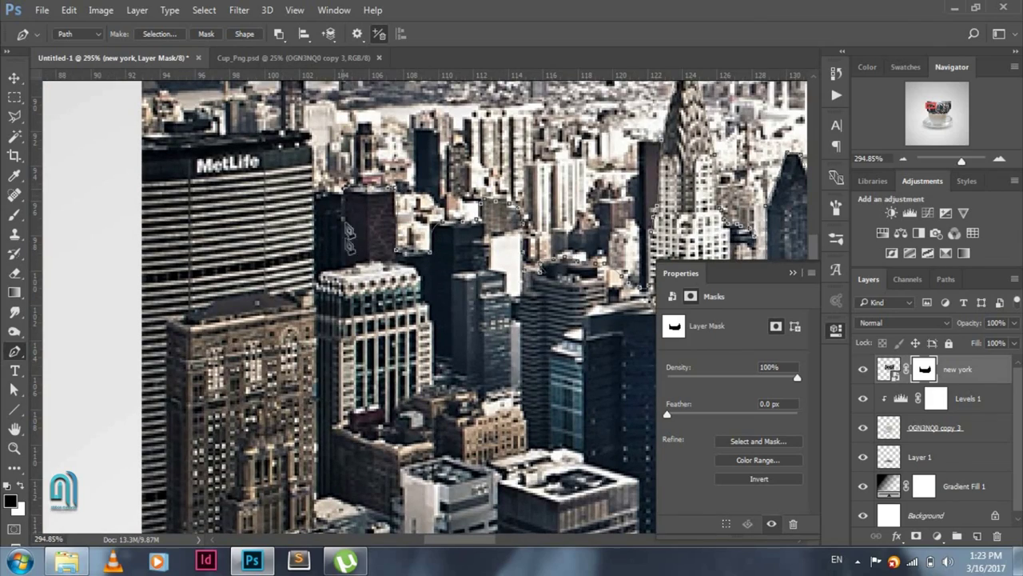
scroll(319, 201, "left", 3)
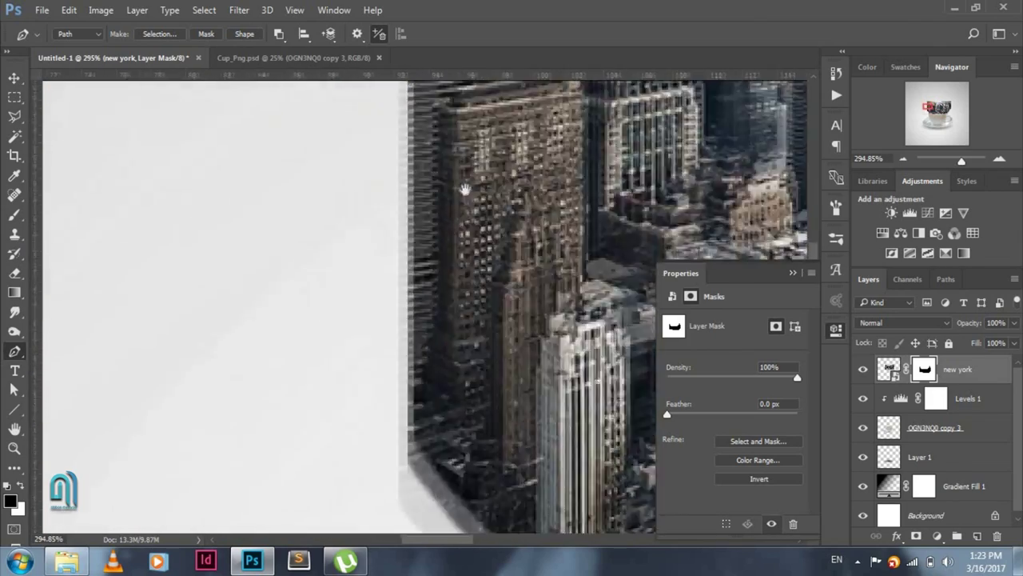
scroll(437, 399, "down", 5)
left_click(434, 392)
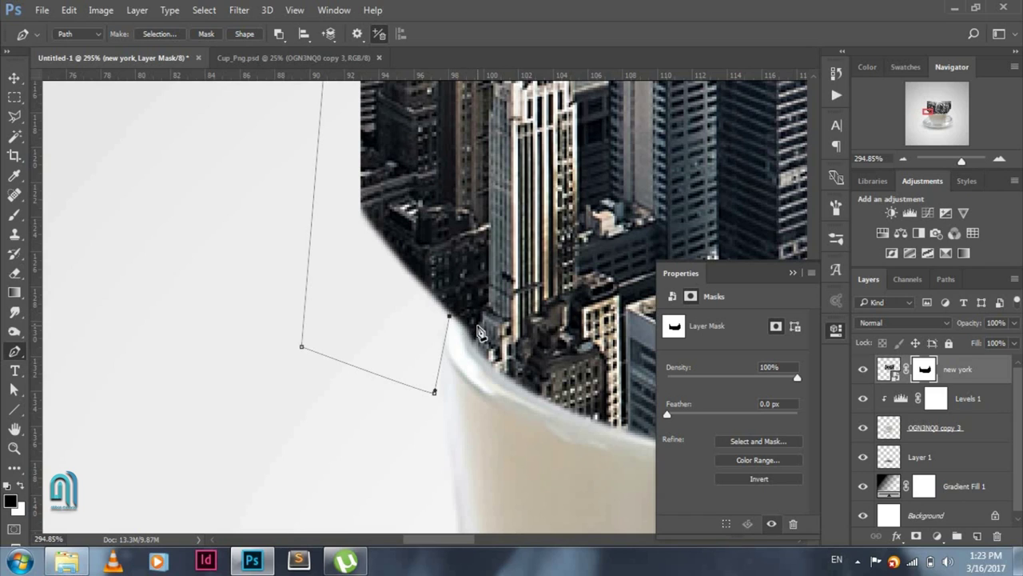
scroll(336, 478, "down", 5)
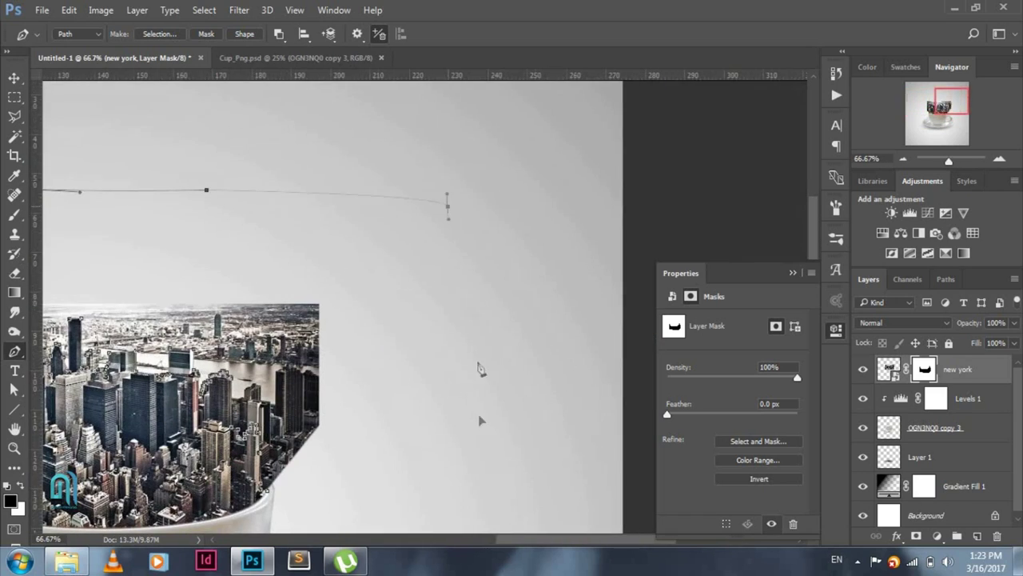
left_click(479, 372)
left_click(447, 464)
left_click(350, 485)
Convert the path to a selection, hide that area in the mask, and deselect.
right_click(347, 158)
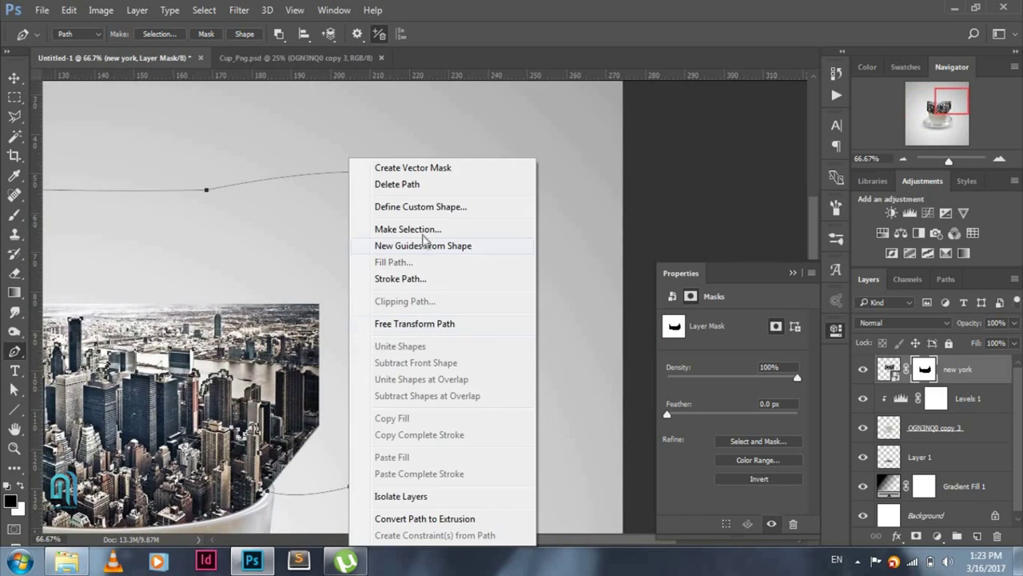
left_click(424, 230)
key("Return")
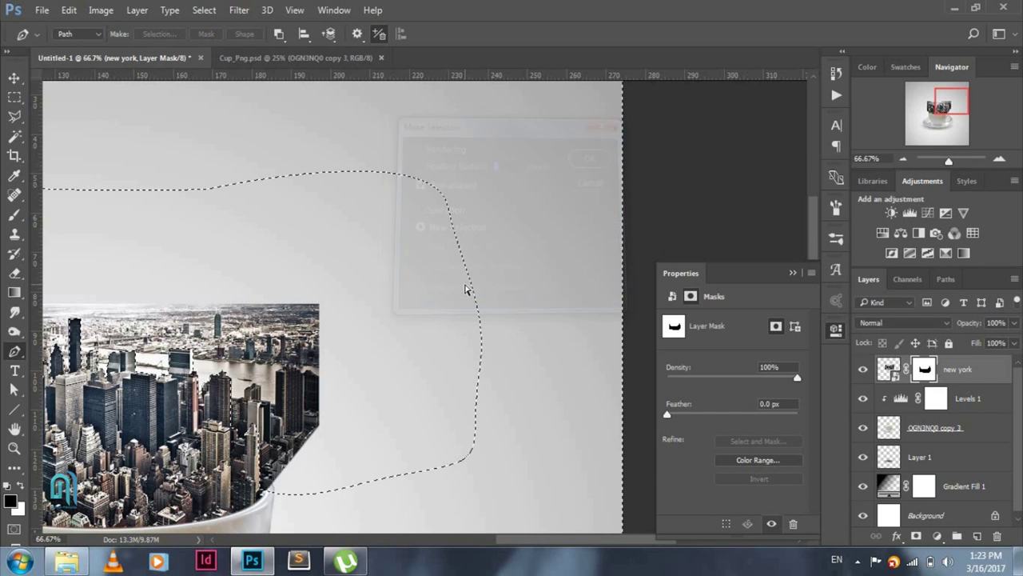
key("ctrl+d")
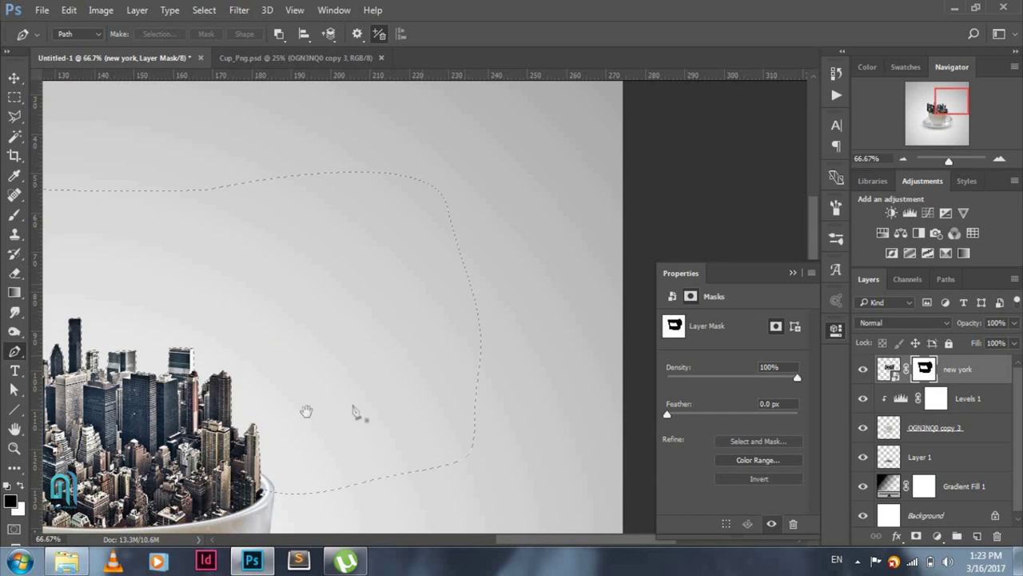
left_click_drag(354, 413, 676, 221)
Zoom in on the left buildings and start a Pen path up the cup rim and building edge.
key("z")
mouse_move(301, 195)
left_mouse_down()
mouse_move(352, 331)
mouse_move(324, 314)
left_mouse_up()
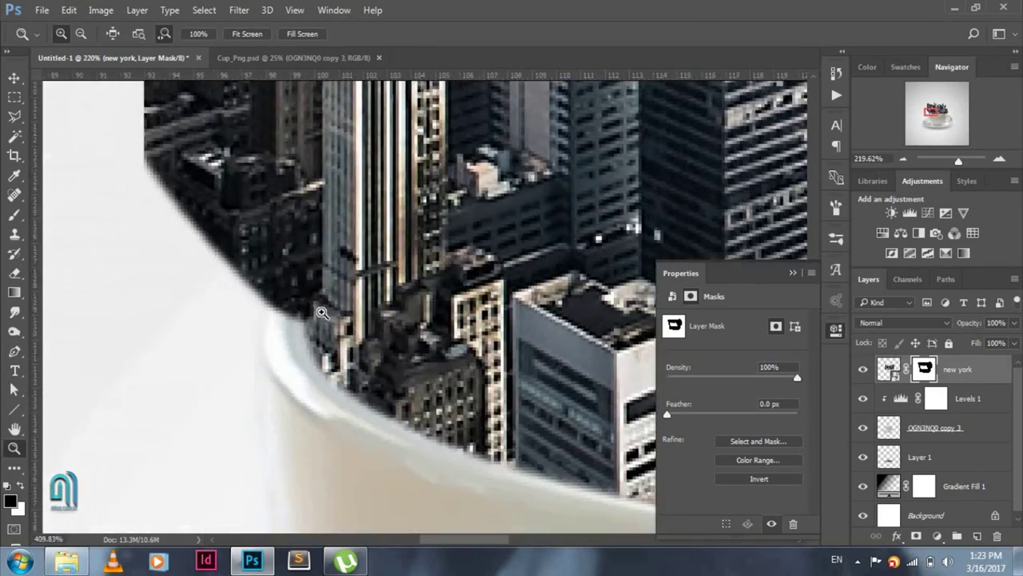
key("p")
left_click(314, 364)
left_click(315, 305)
scroll(328, 158, "up", 5)
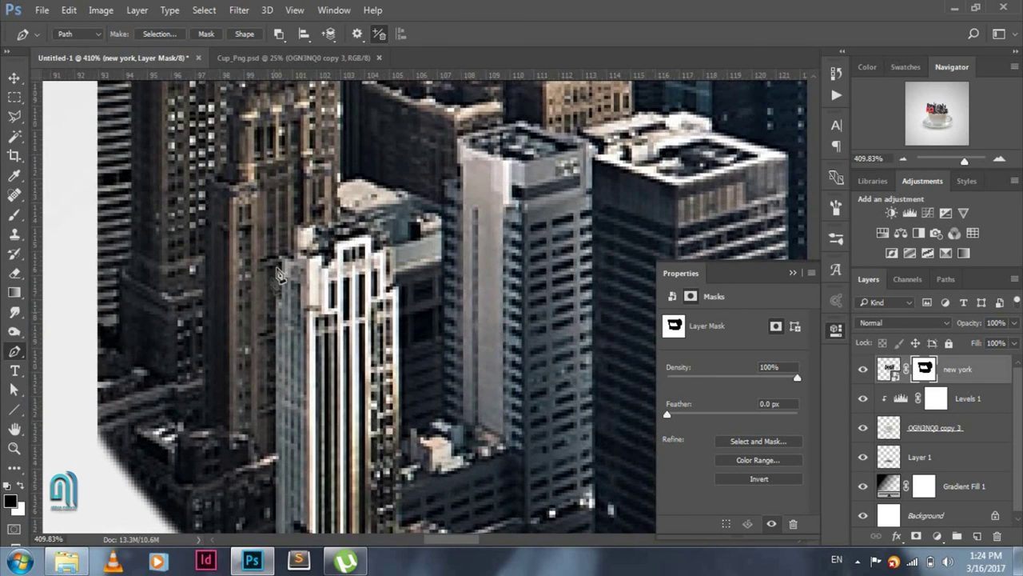
left_click(282, 256)
left_click(295, 229)
left_click(331, 222)
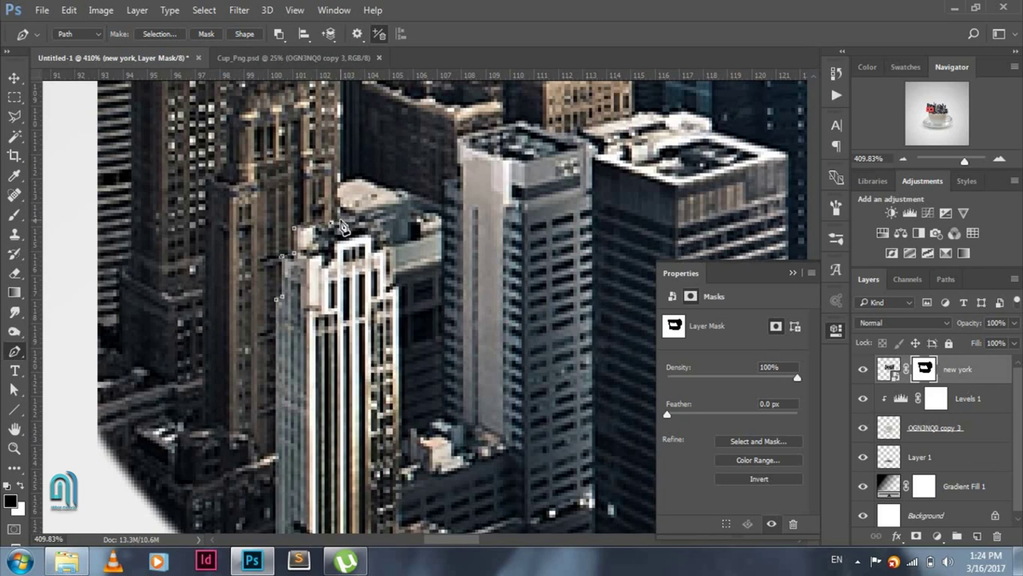
Trace the rooftops beside the MetLife building and close the path back at the cup rim.
scroll(339, 171, "up", 3)
scroll(321, 323, "up", 3)
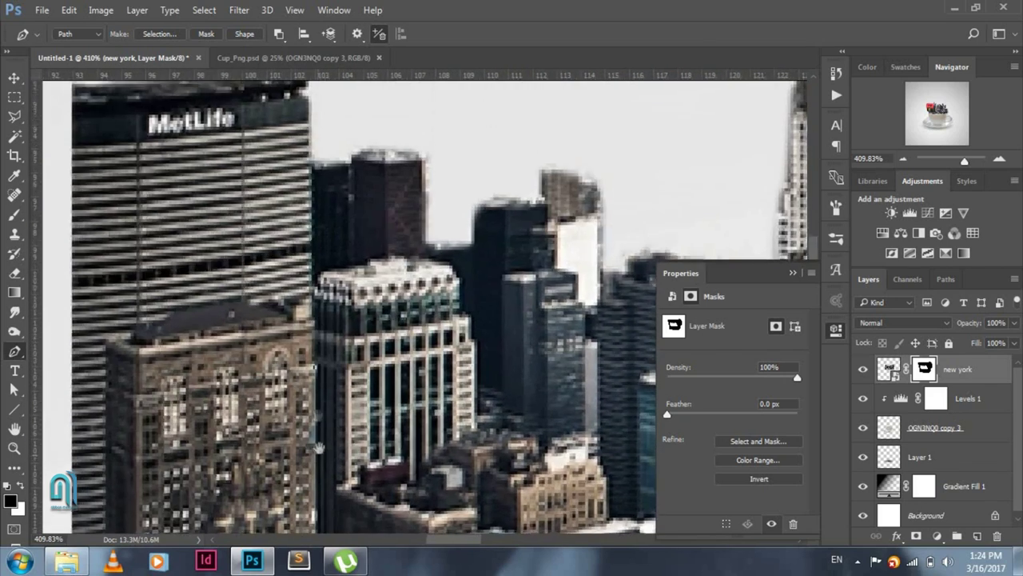
scroll(318, 323, "up", 2)
left_click(308, 369)
left_click(334, 357)
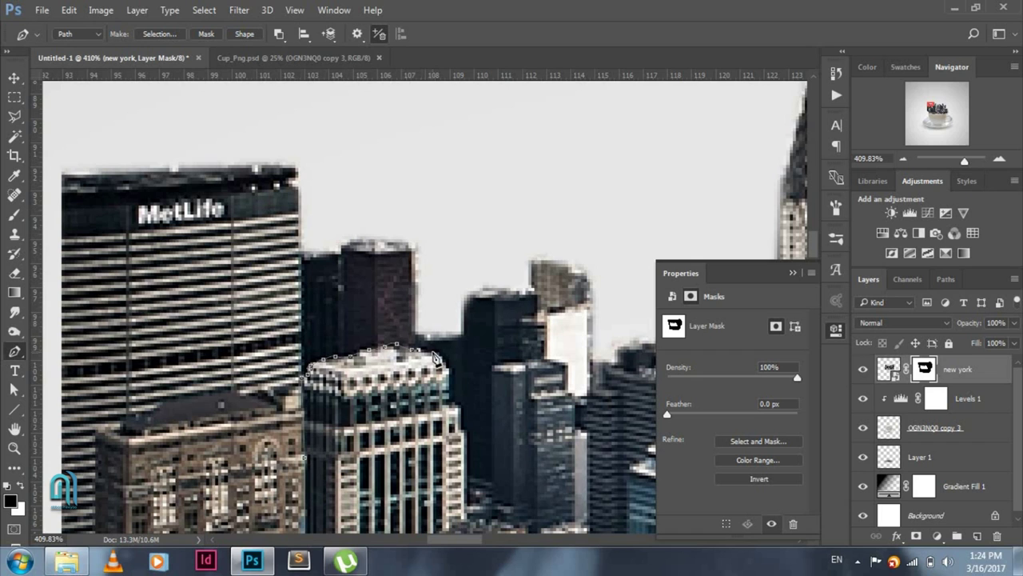
scroll(269, 216, "left", 5)
scroll(338, 190, "down", 2)
scroll(338, 190, "down", 3)
scroll(372, 455, "down", 2)
scroll(317, 384, "down", 2)
left_click(552, 372)
left_click(570, 296)
Fill the path's selection with black in the new york mask, then deselect and refit the view.
key("ctrl+Return")
key("alt+BackSpace")
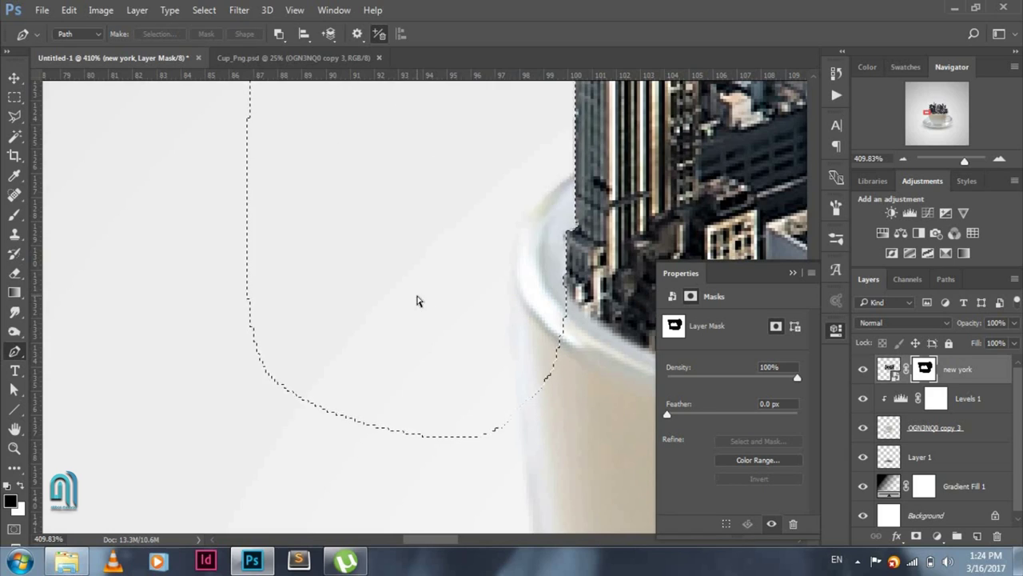
key("ctrl+d")
key("ctrl+0")
key("z")
left_click_drag(379, 284, 386, 352)
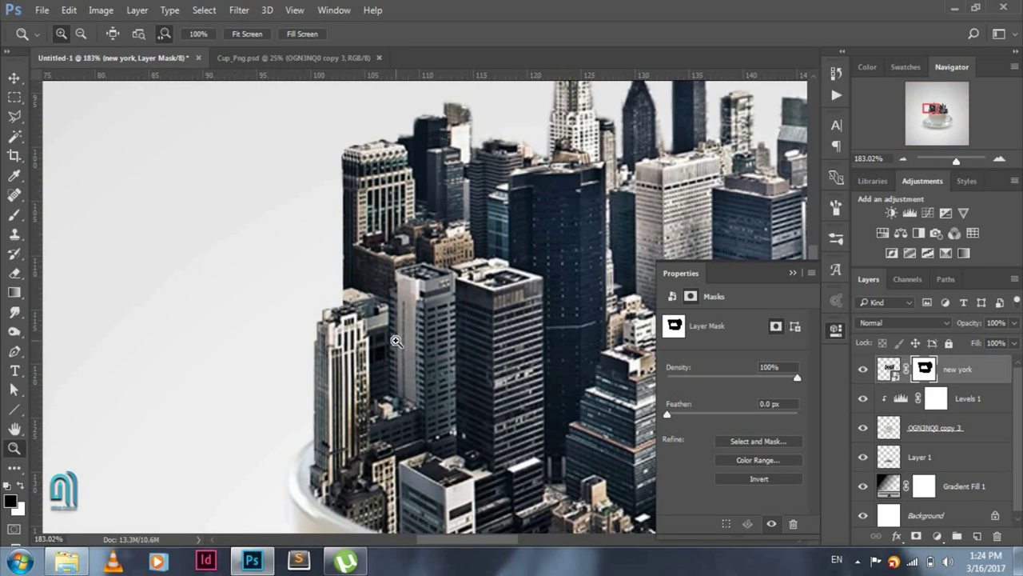
Zoom in and outline the unwanted left towers with a curved Pen path.
left_click_drag(373, 328, 383, 328)
scroll(463, 239, "up", 2)
key("p")
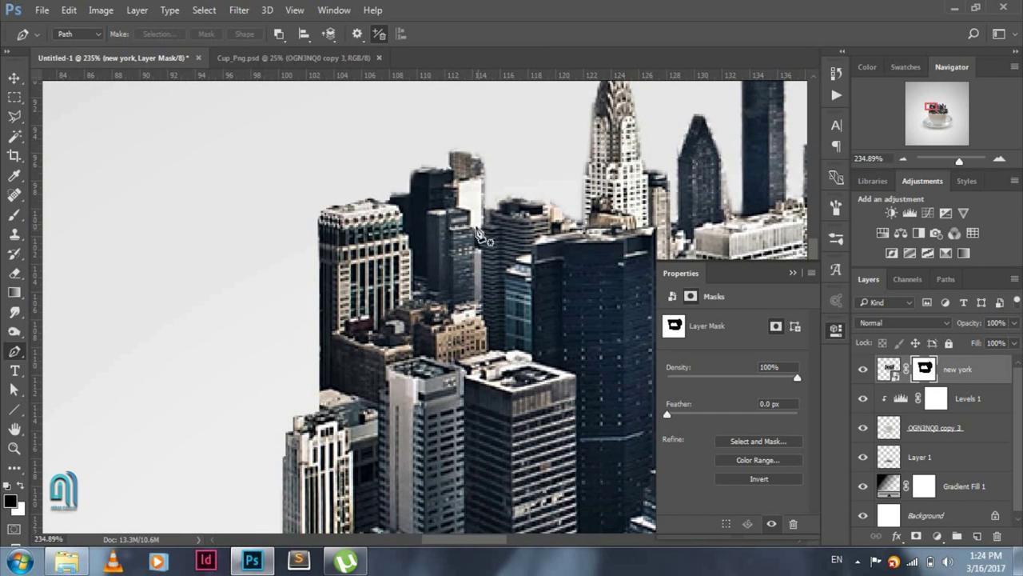
left_click_drag(489, 174, 490, 191)
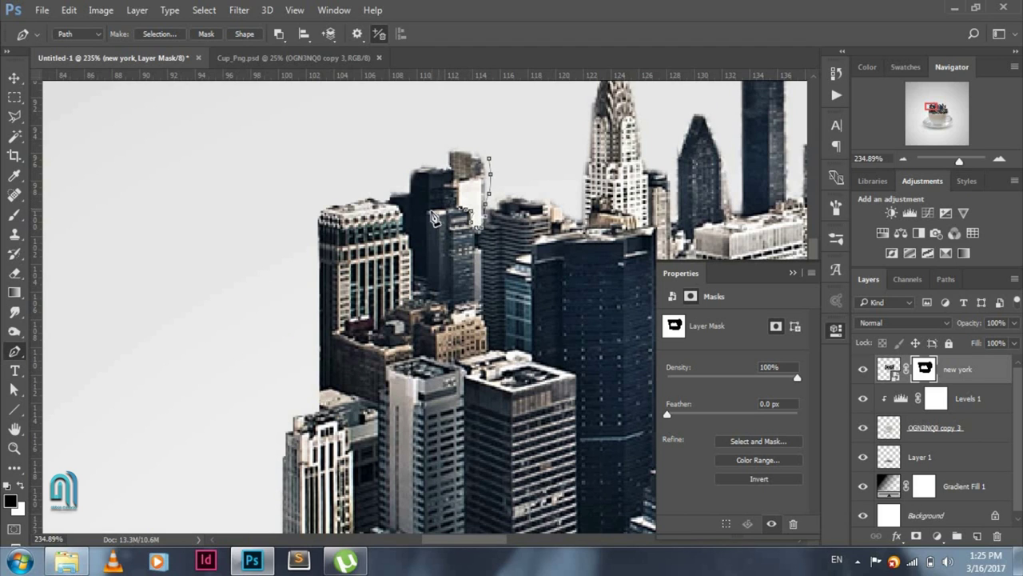
mouse_move(430, 306)
left_mouse_down()
mouse_move(345, 339)
mouse_move(329, 408)
left_mouse_up()
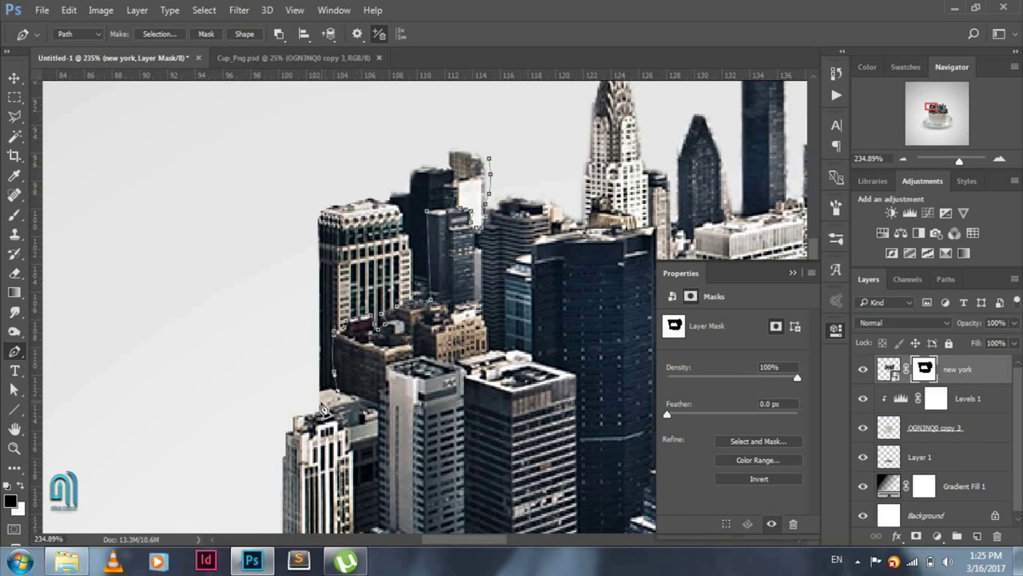
left_click_drag(235, 373, 209, 357)
left_click_drag(197, 278, 200, 240)
left_click_drag(255, 147, 288, 127)
mouse_move(356, 103)
left_mouse_down()
mouse_move(391, 99)
mouse_move(456, 124)
left_mouse_up()
Close the path and fill its selection black in the mask to hide those towers.
left_click(488, 160)
key("ctrl+Return")
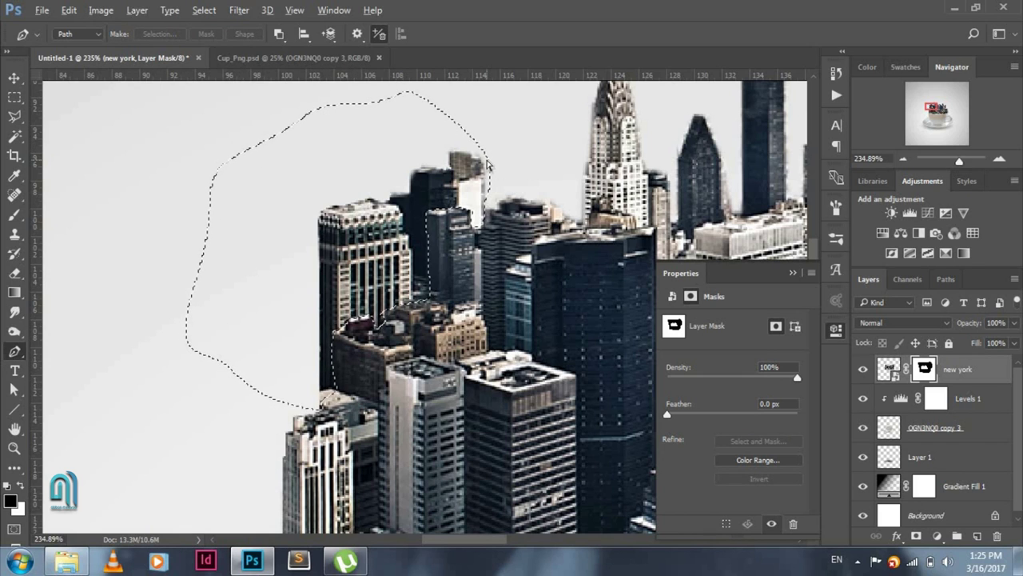
key("alt+BackSpace")
key("ctrl+d")
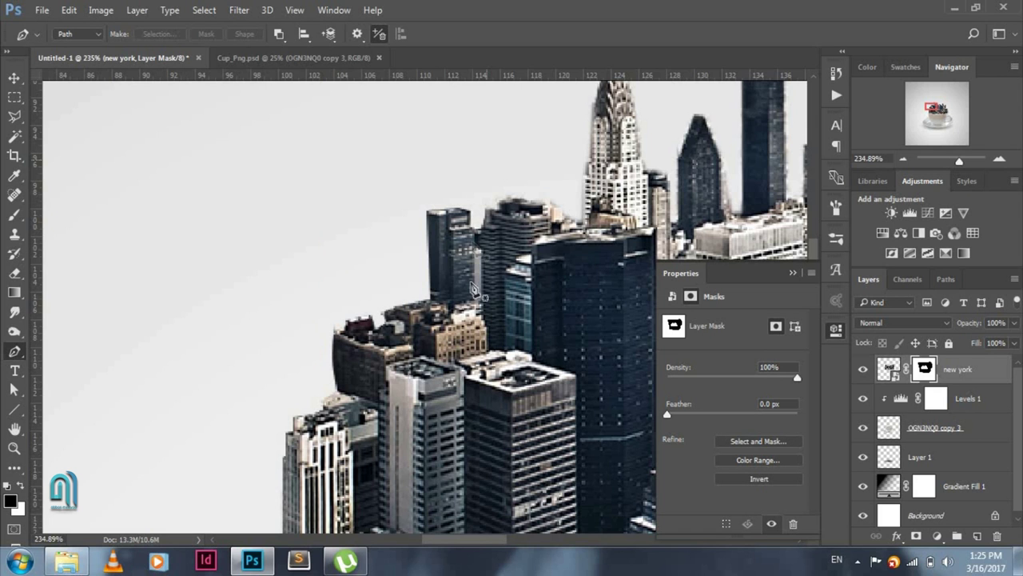
key("ctrl+0")
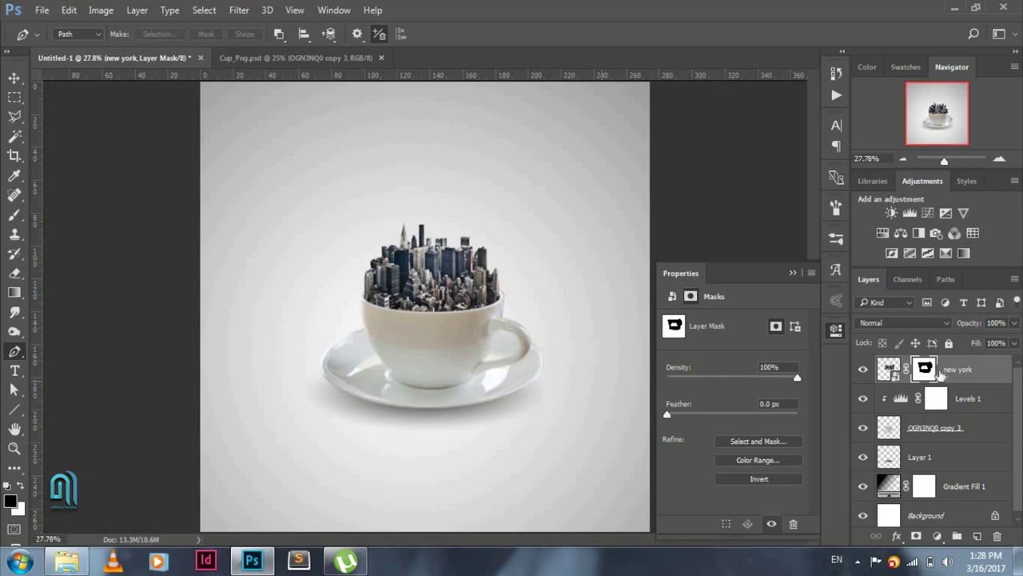
key("z")
mouse_move(508, 302)
left_mouse_down()
mouse_move(510, 316)
mouse_move(548, 327)
mouse_move(480, 326)
left_mouse_up()
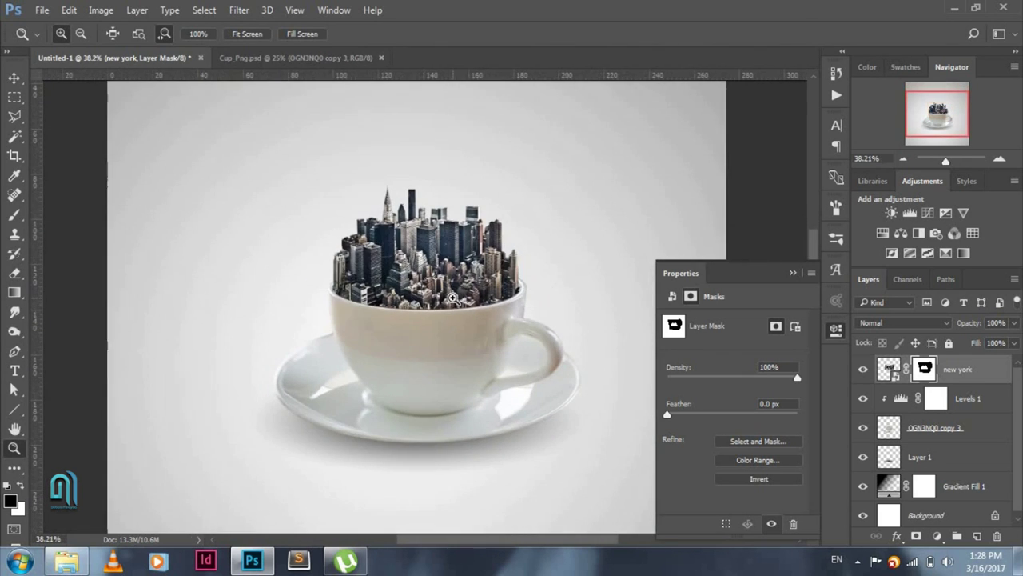
Add a Levels adjustment clipped to new york with inputs 7, 1.26 and 242.
key("ctrl+0")
left_click(937, 536)
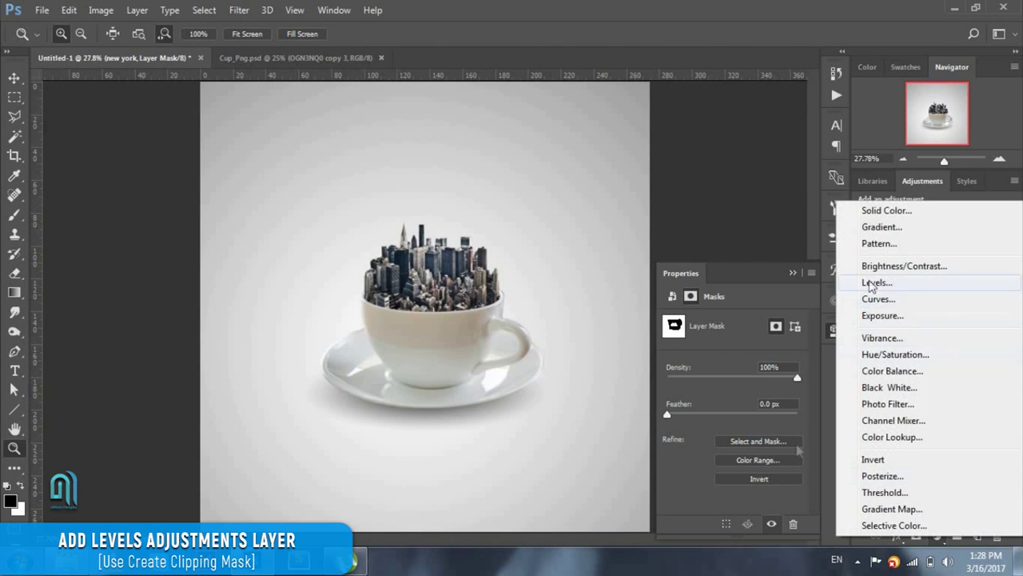
left_click(913, 281)
left_click(704, 525)
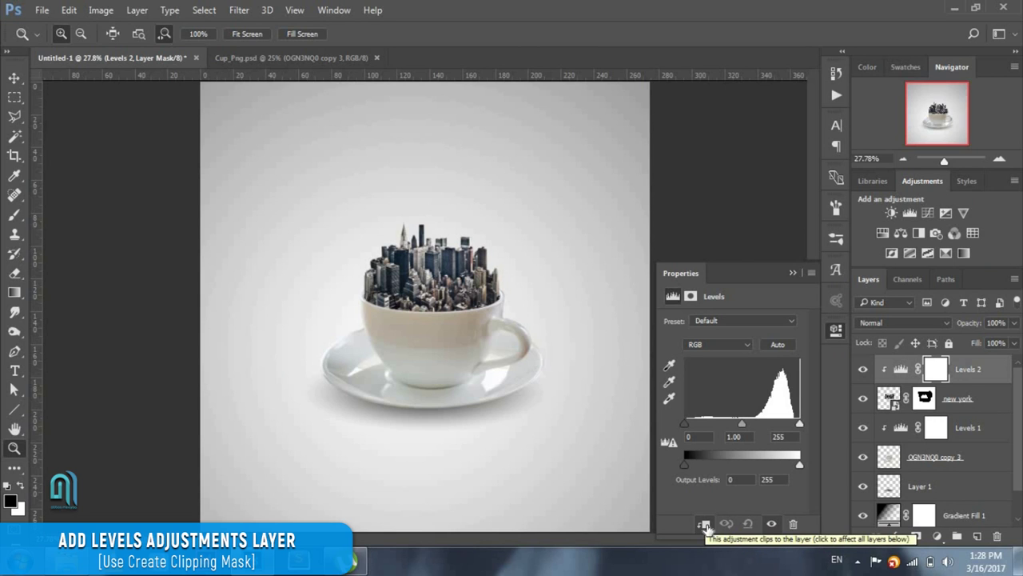
left_click_drag(686, 426, 691, 428)
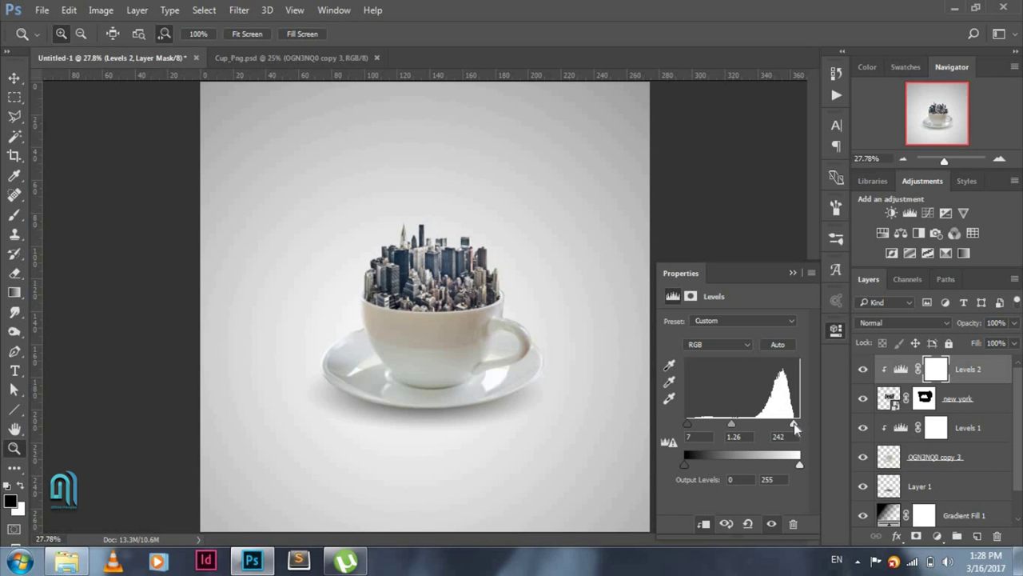
Tweak the Red and Blue Levels channels (Blue 15 / 0.93) to warm the city, then add Layer 2.
left_click(712, 344)
left_click(707, 367)
left_click(720, 345)
left_click(724, 384)
left_click(978, 537)
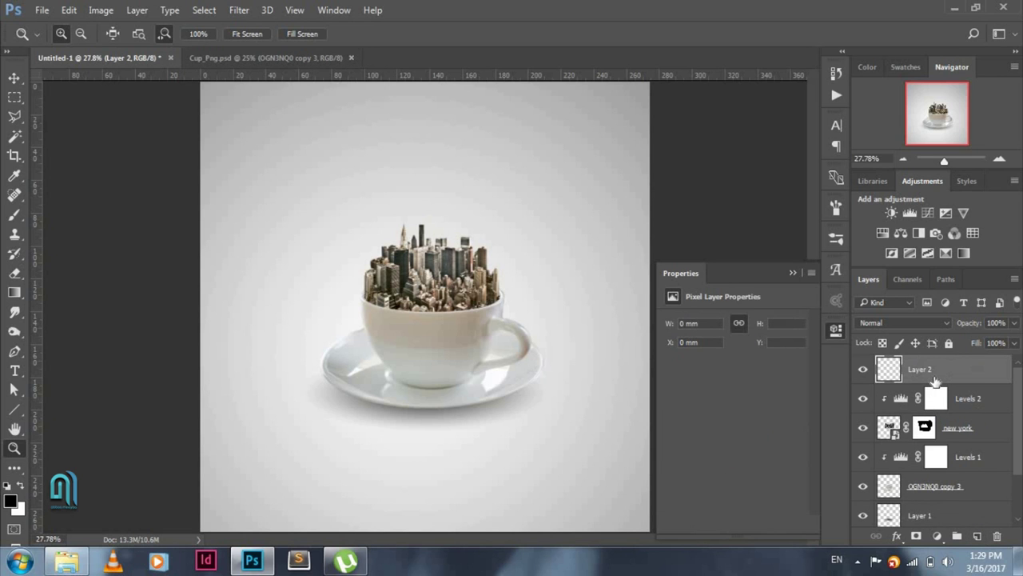
Add a Curves adjustment clipped above Levels 2, pulling 185 down to 136.
left_click(935, 398)
left_click(937, 536)
left_click(883, 302)
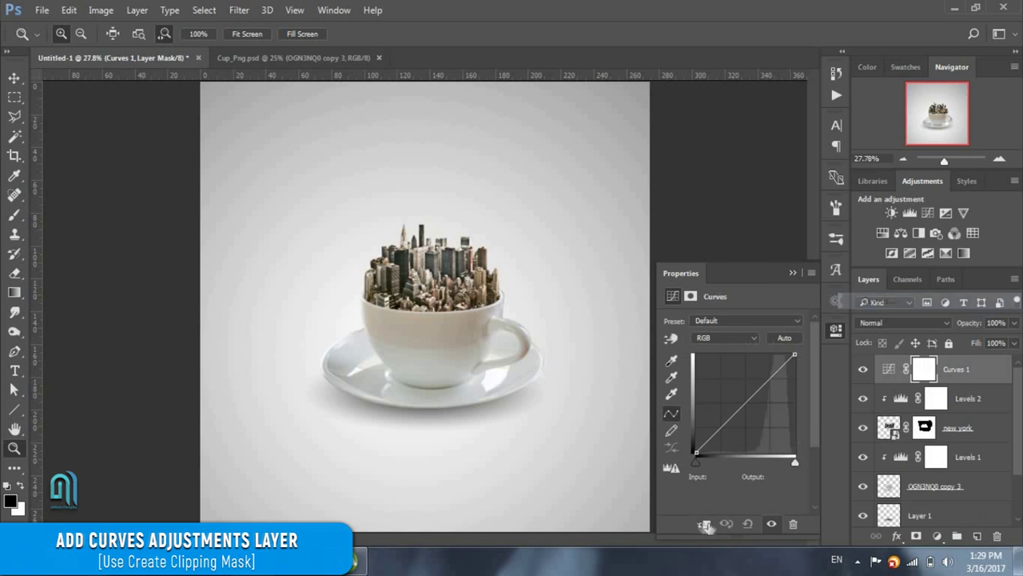
left_click(704, 525)
left_click_drag(767, 382, 767, 398)
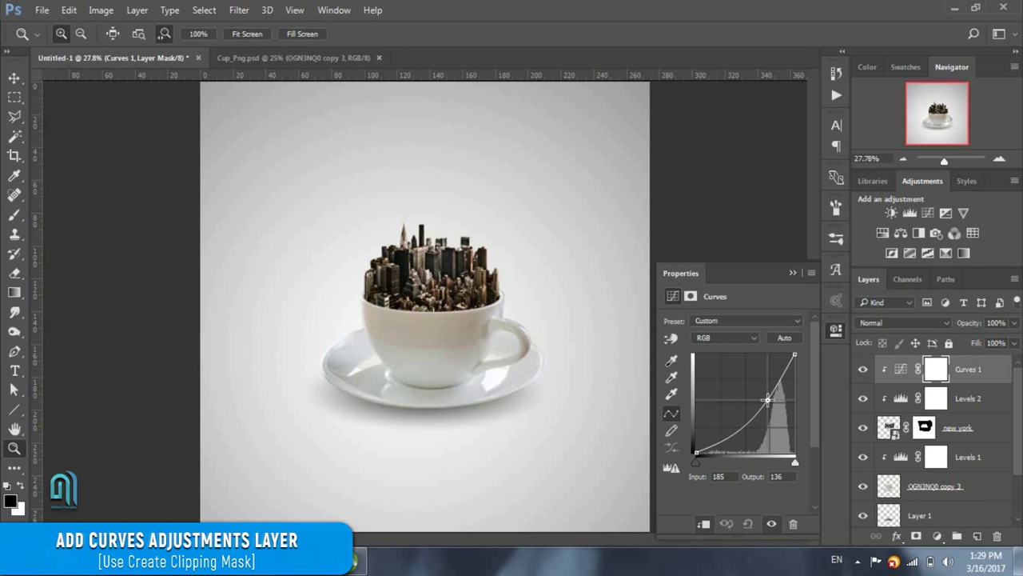
Invert the Curves mask to black and set up a white brush at 52% opacity.
left_click(101, 10)
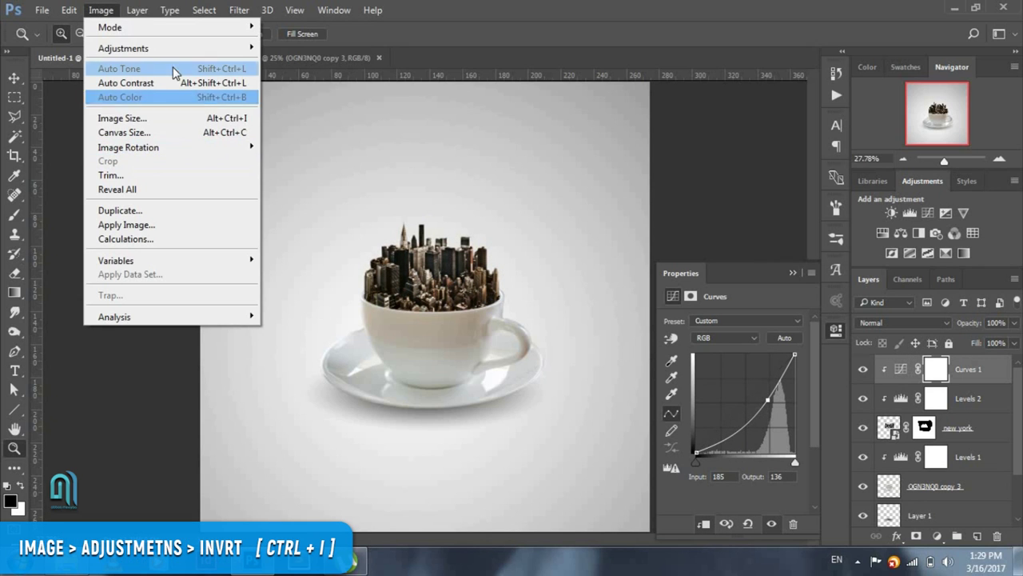
mouse_move(123, 48)
left_click(292, 214)
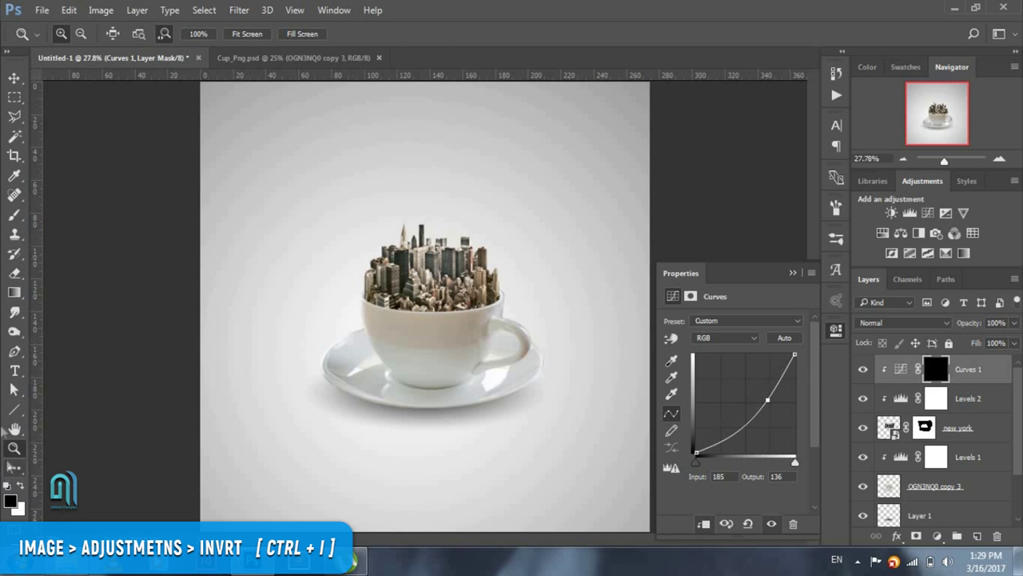
left_click(26, 214)
left_click(22, 487)
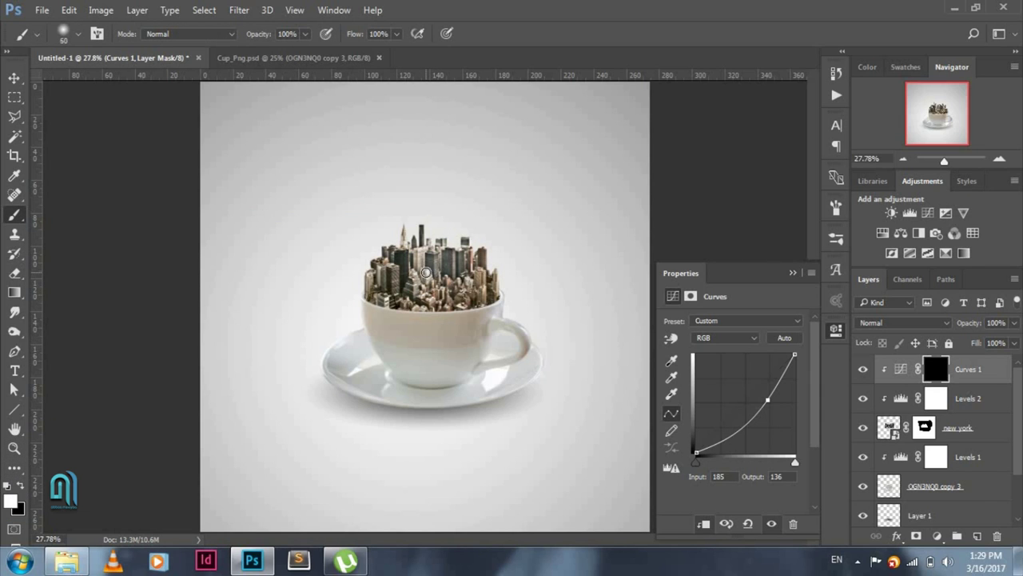
left_click(304, 36)
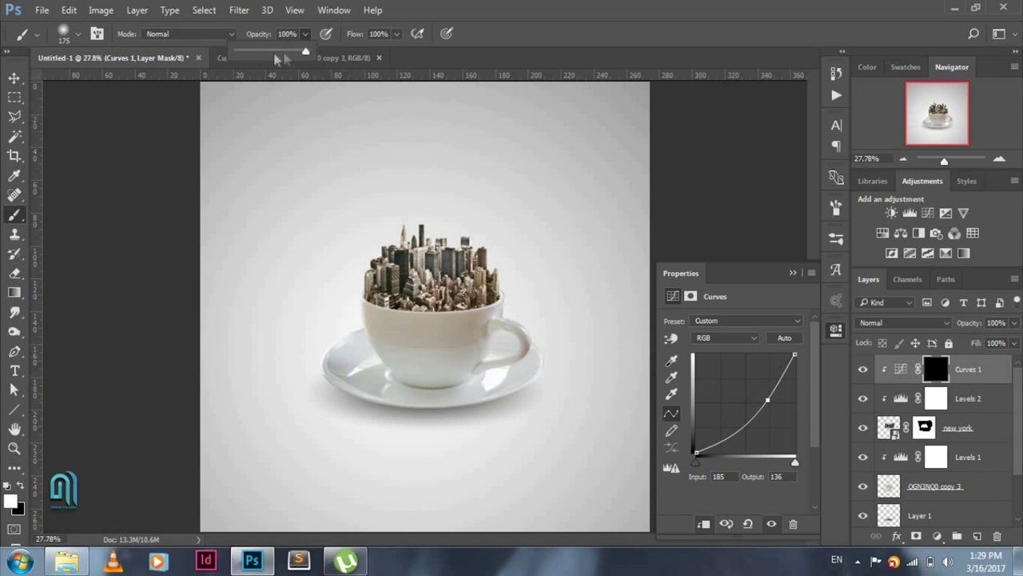
key("Return")
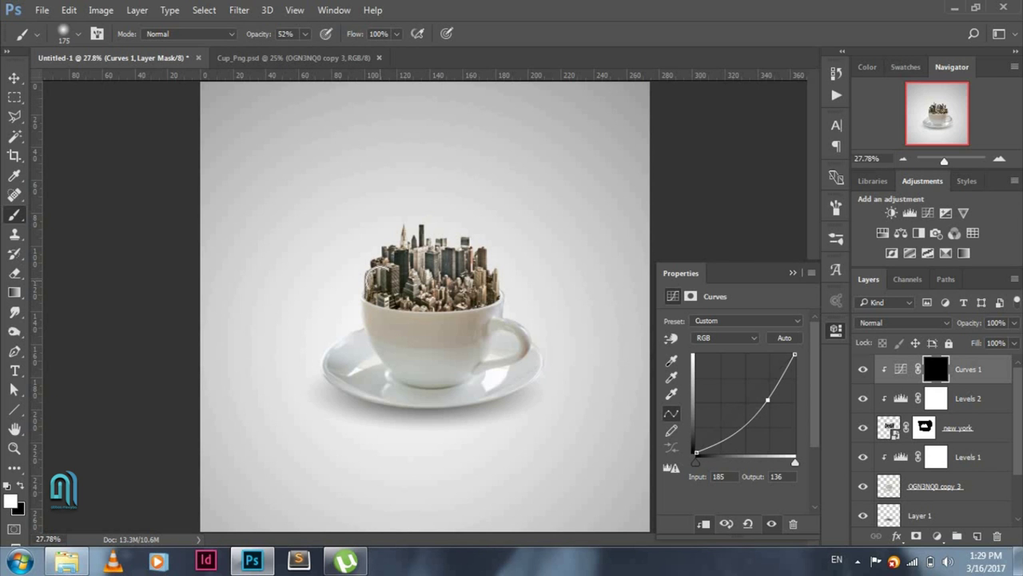
Paint white at brush size 60 over parts of the city to reveal the darkening.
scroll(419, 285, "up", 2)
scroll(420, 284, "up", 2)
scroll(420, 285, "up", 1)
key("bracketleft")
key("bracketleft")
key("bracketleft")
mouse_move(291, 199)
left_mouse_down()
mouse_move(261, 203)
mouse_move(214, 305)
mouse_move(283, 344)
mouse_move(283, 392)
left_mouse_up()
left_click_drag(398, 201, 287, 225)
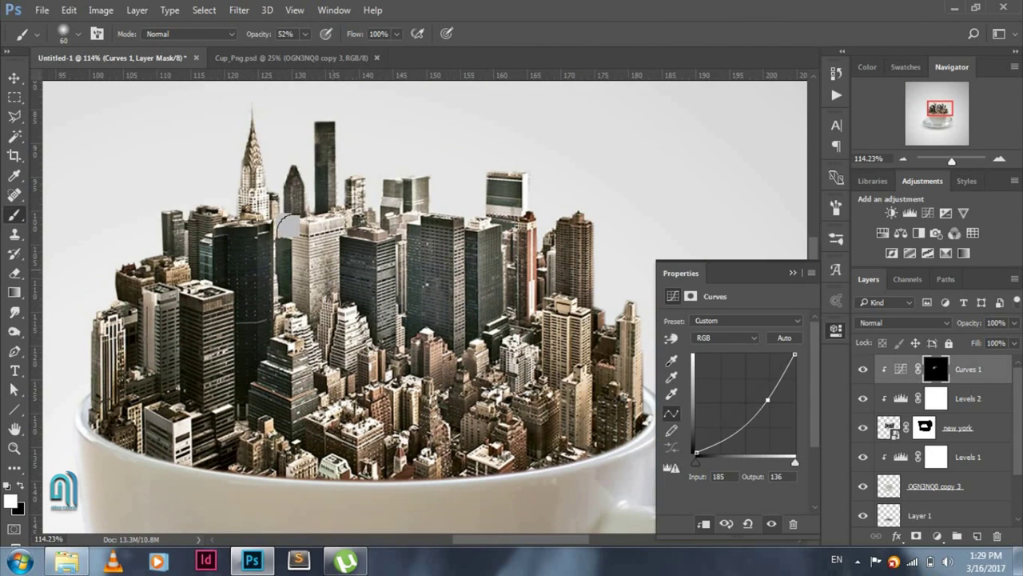
mouse_move(414, 350)
left_mouse_down()
mouse_move(322, 306)
mouse_move(341, 206)
left_mouse_up()
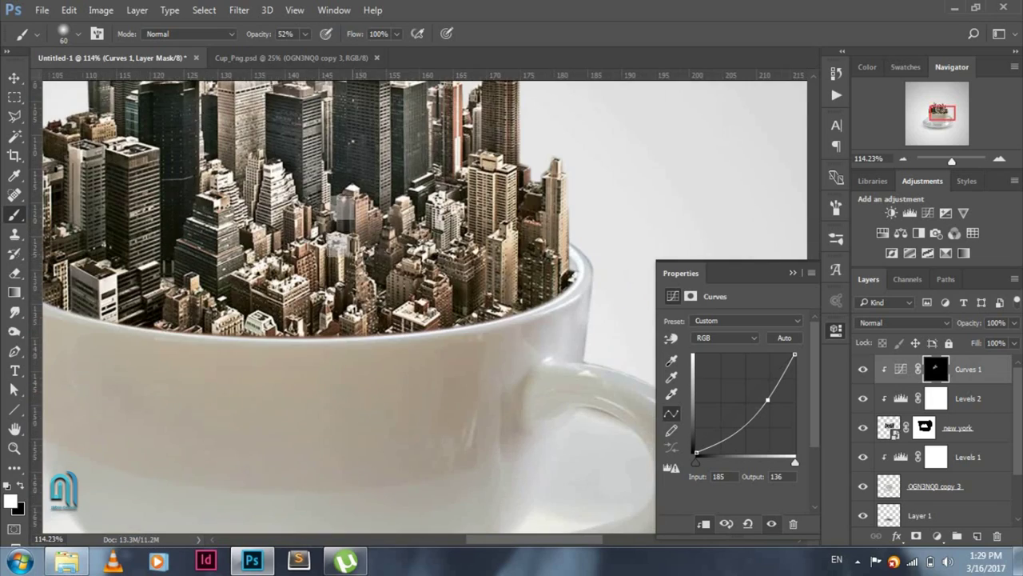
left_click_drag(271, 224, 203, 264)
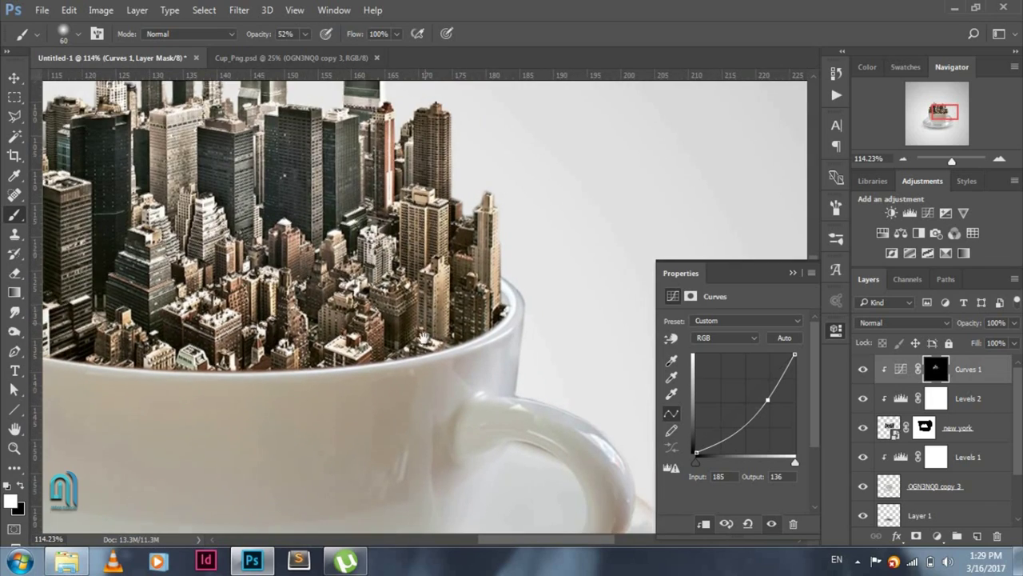
left_click_drag(422, 337, 421, 363)
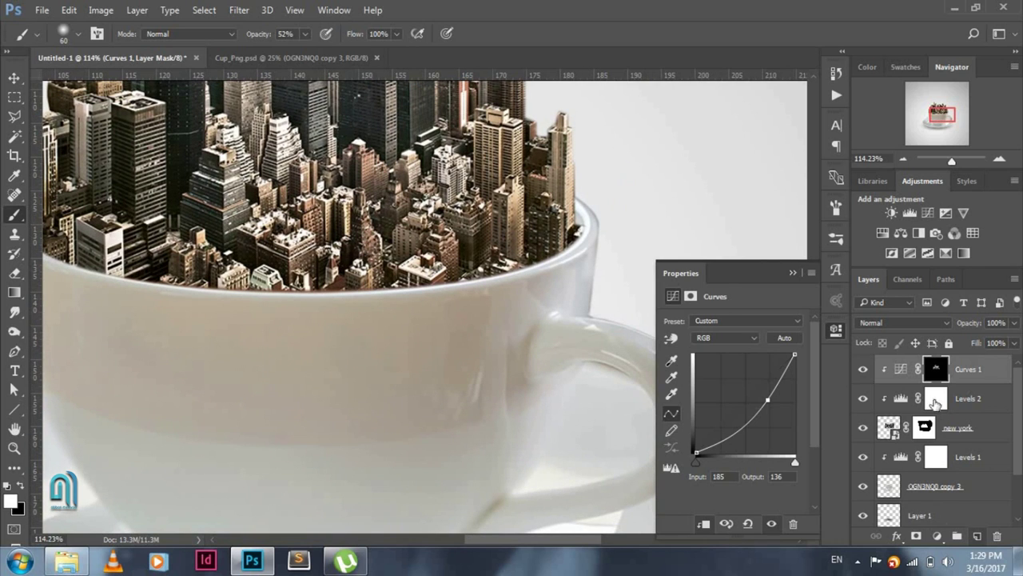
Create a new layer clipped above Curves 1 and set the brush to 45% opacity.
key("ctrl+shift+alt+n")
right_click(941, 363)
left_click(688, 339)
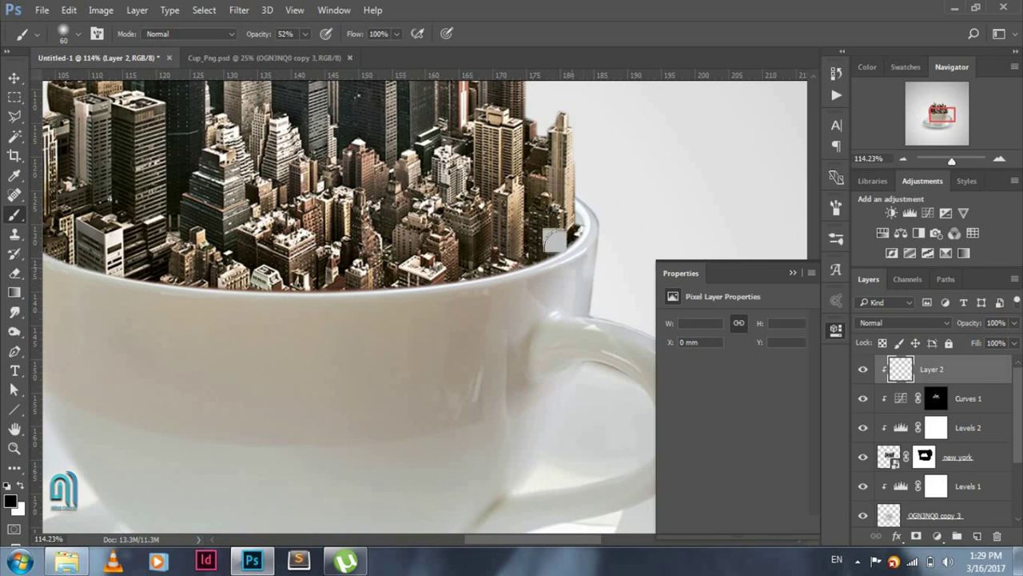
left_click_drag(297, 49, 301, 52)
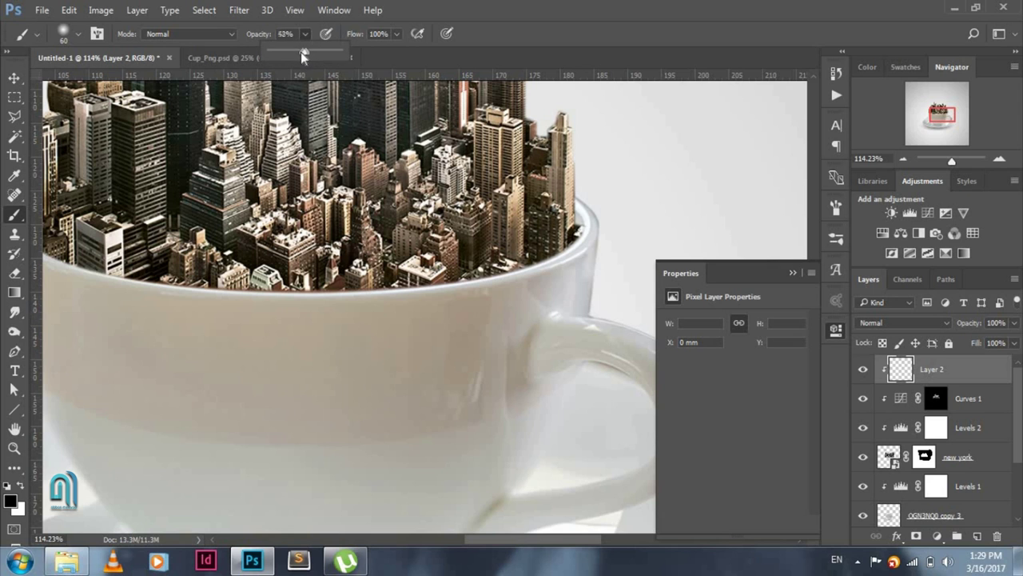
key("bracketleft")
Brush a faint dark stroke along the cup rim and lower Layer 2 to 68% opacity.
left_click_drag(571, 232, 312, 281)
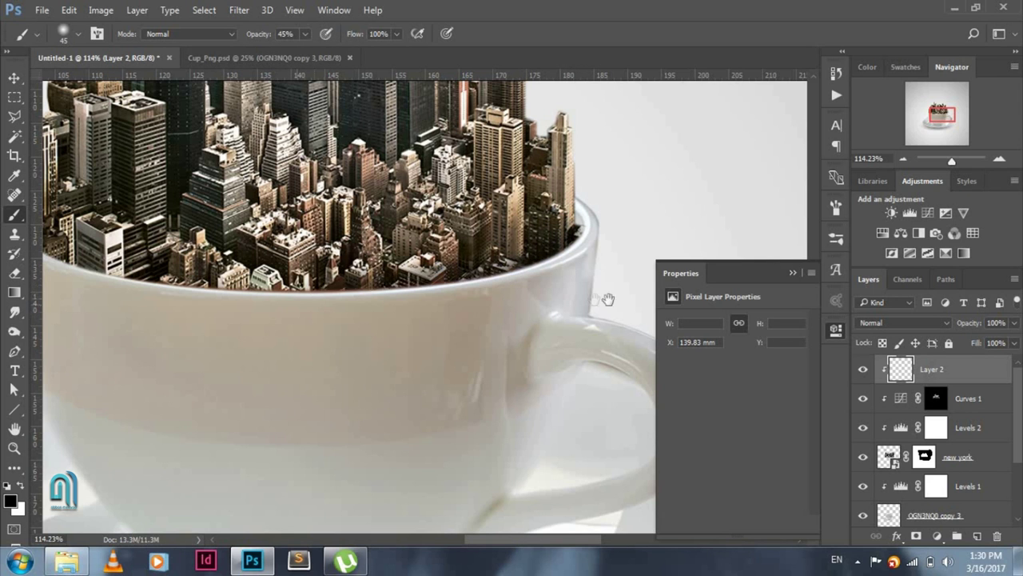
left_click_drag(608, 299, 790, 288)
mouse_move(543, 276)
left_mouse_down()
mouse_move(344, 256)
mouse_move(196, 214)
mouse_move(548, 268)
mouse_move(342, 268)
left_mouse_up()
left_click(1015, 322)
left_click_drag(1013, 342, 991, 344)
left_click(15, 74)
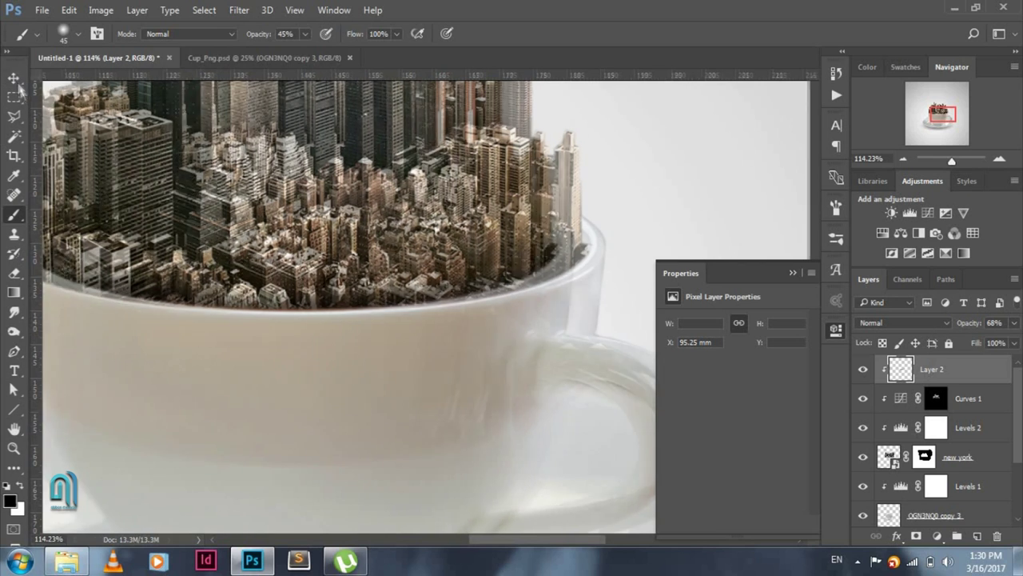
Add Layer 3 above Levels 1, clip it, and fill it with 50% gray.
key("ctrl+0")
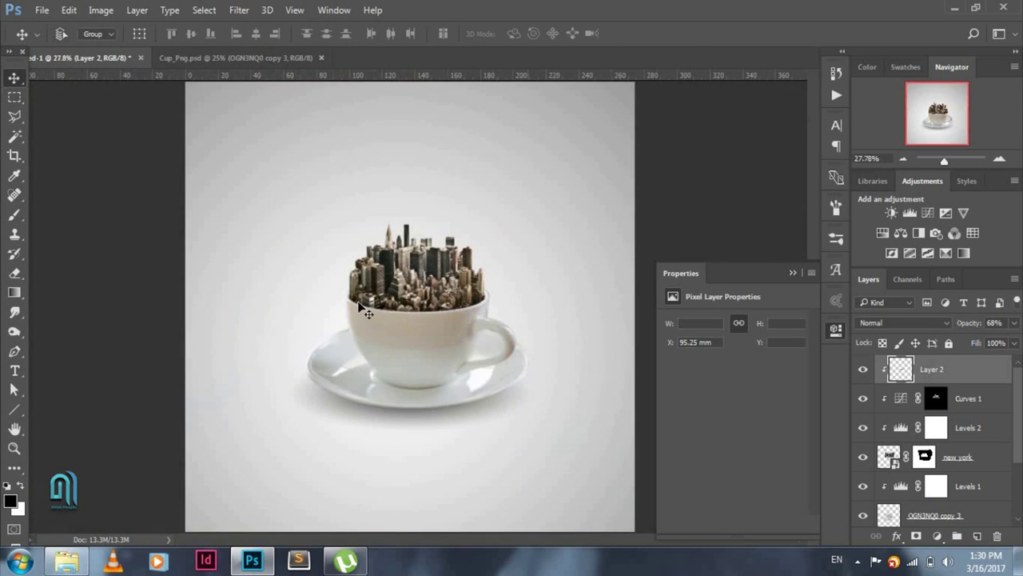
left_click(970, 487)
left_click(976, 535)
right_click(919, 457)
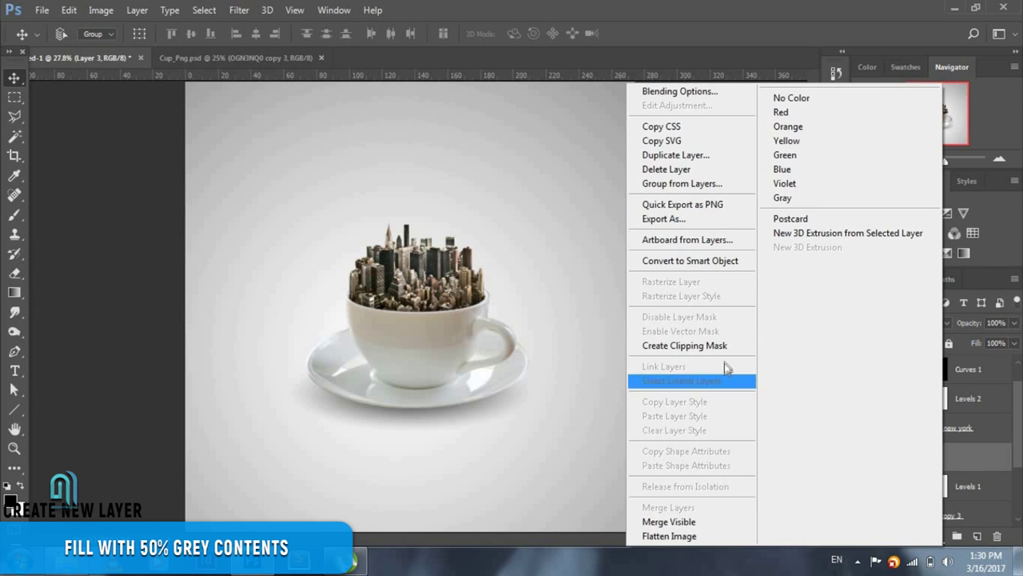
left_click(684, 345)
left_click(70, 10)
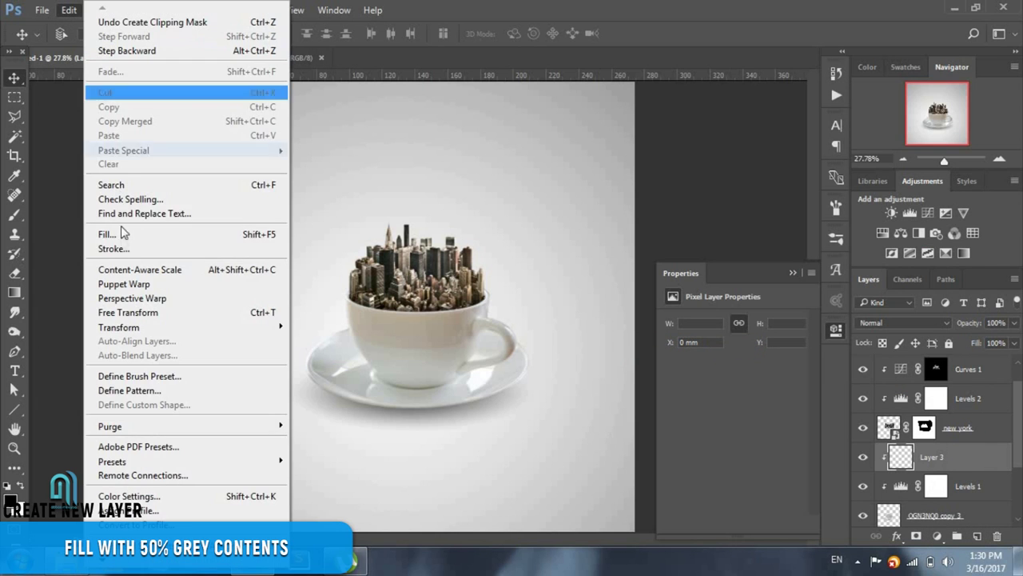
left_click(119, 231)
left_click(636, 158)
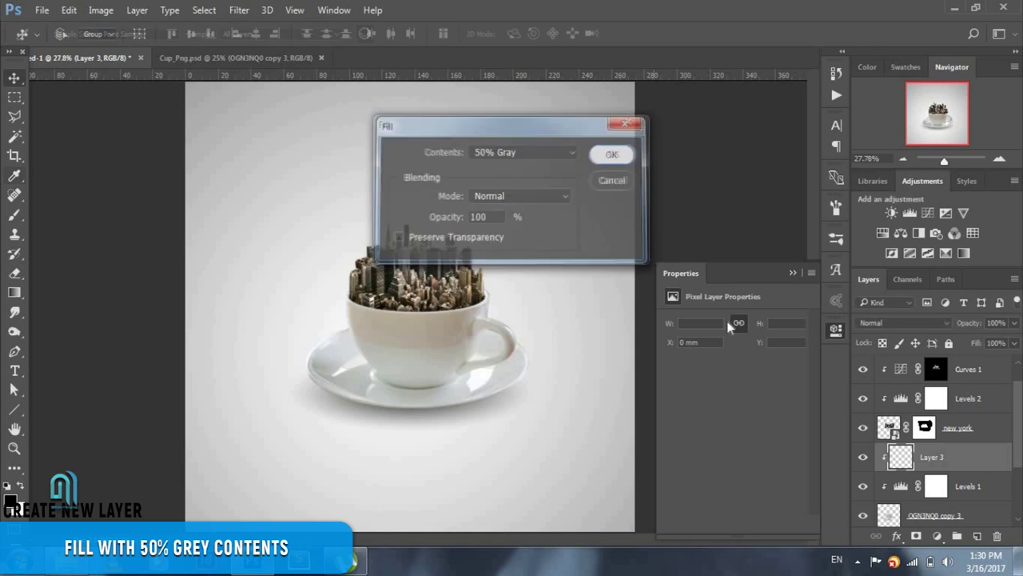
Set Layer 3 to Overlay and dodge and burn shading onto the cup and saucer.
left_click(900, 323)
left_click(872, 162)
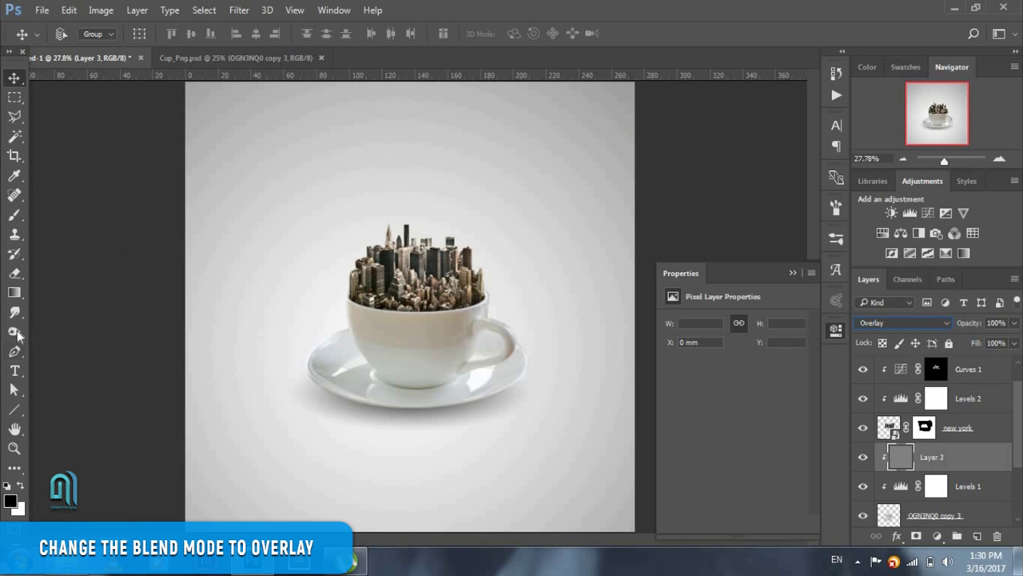
left_click(15, 331)
left_click(64, 333)
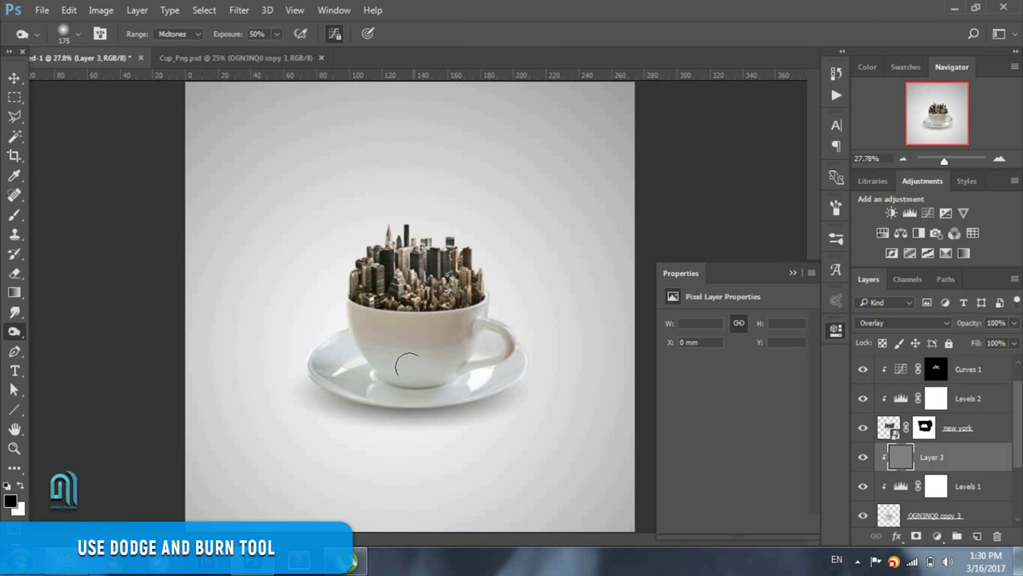
mouse_move(352, 374)
left_mouse_down()
mouse_move(399, 386)
mouse_move(482, 376)
left_mouse_up()
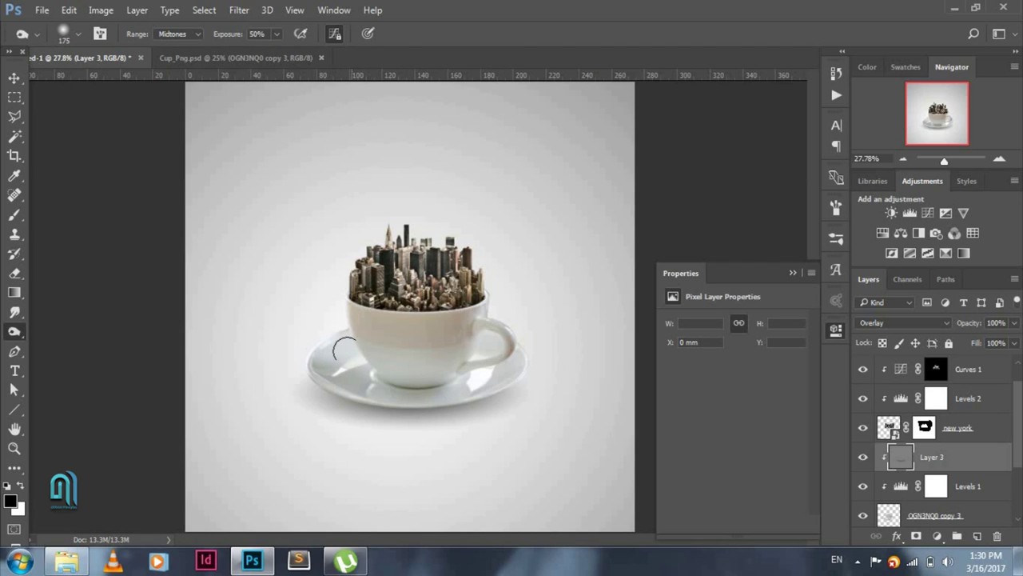
mouse_move(394, 367)
left_mouse_down()
mouse_move(444, 366)
mouse_move(427, 363)
left_mouse_up()
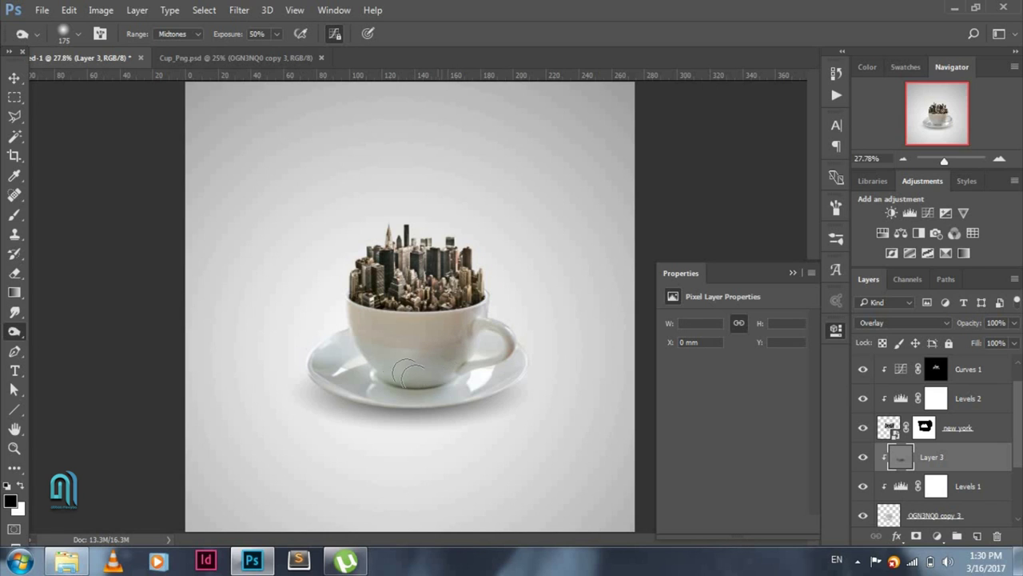
left_click_drag(366, 342, 494, 328)
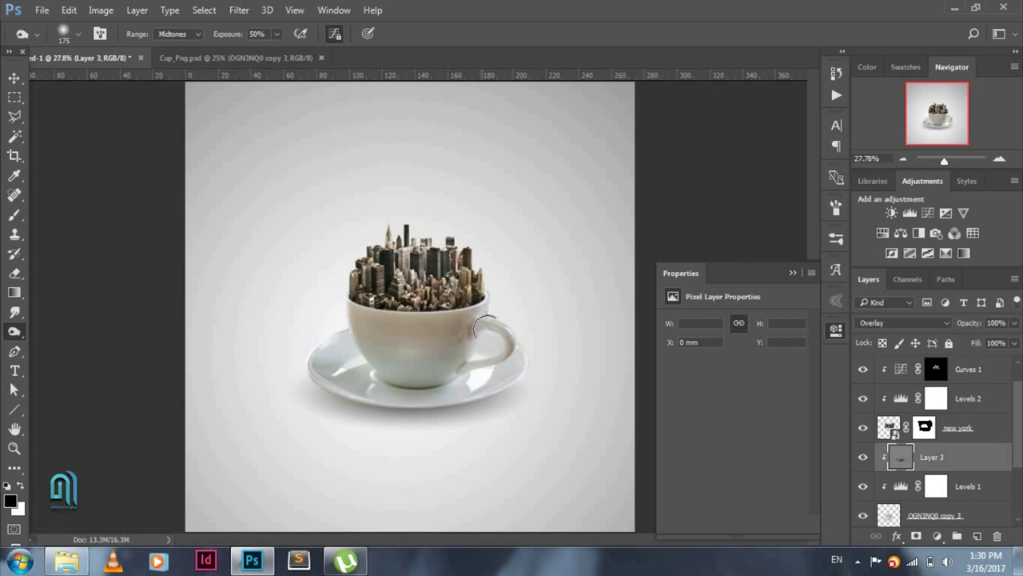
mouse_move(483, 394)
left_mouse_down()
mouse_move(435, 400)
mouse_move(320, 379)
mouse_move(323, 356)
left_mouse_up()
left_click_drag(374, 382, 336, 352)
Lower Layer 3's opacity to 63% and reselect Layer 2.
left_click(1015, 323)
left_click_drag(988, 341, 984, 455)
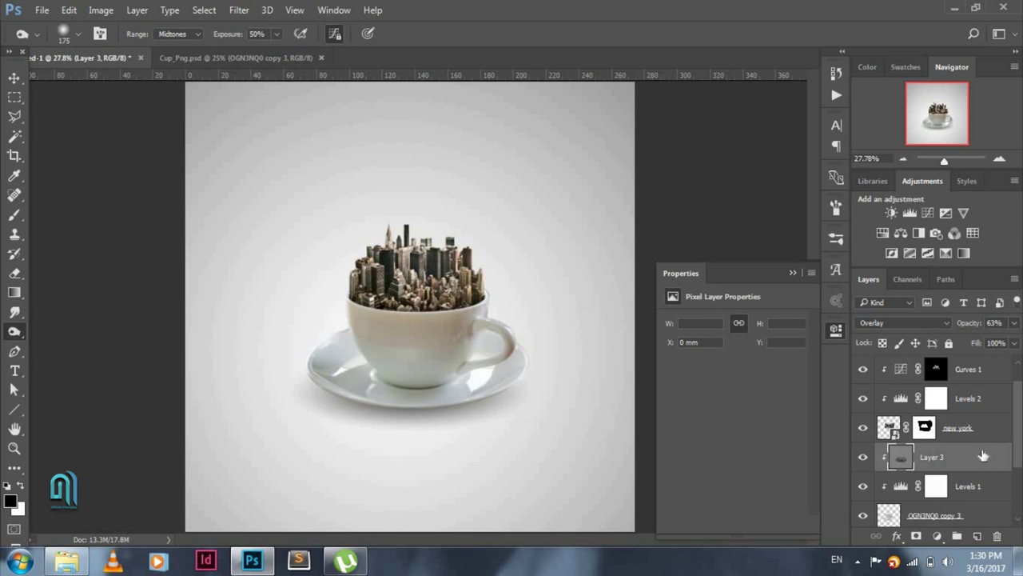
scroll(985, 456, "up", 1)
left_click(956, 376)
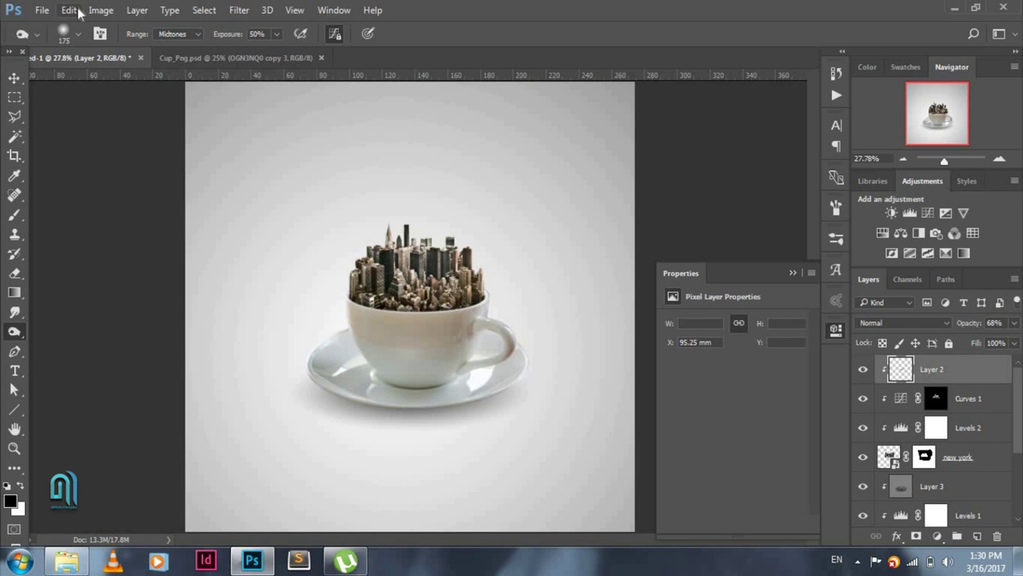
Place cloud_PNG5.png, shrink it, and move it up-left beside the skyline.
left_click(78, 11)
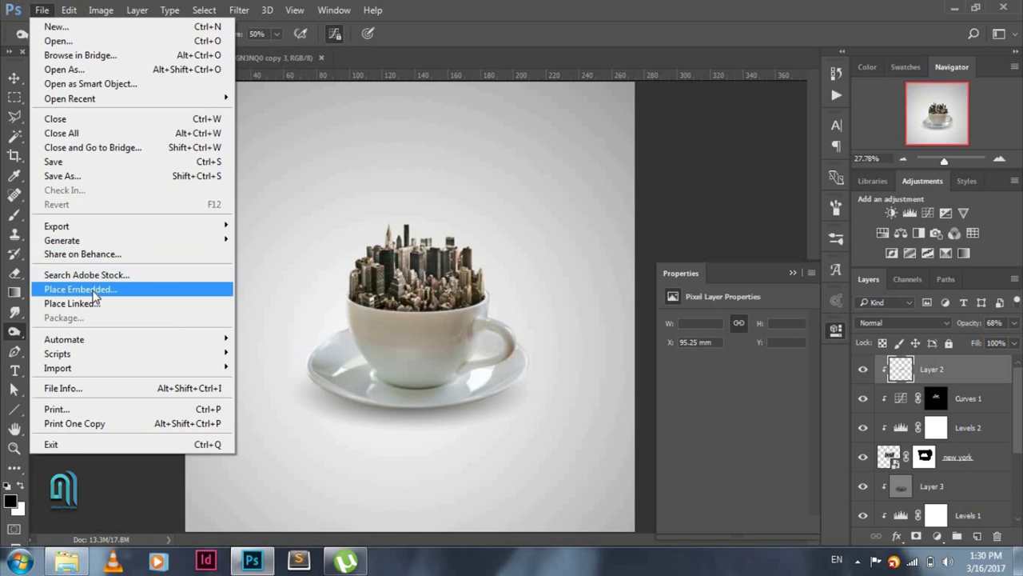
left_click(80, 290)
double_click(349, 144)
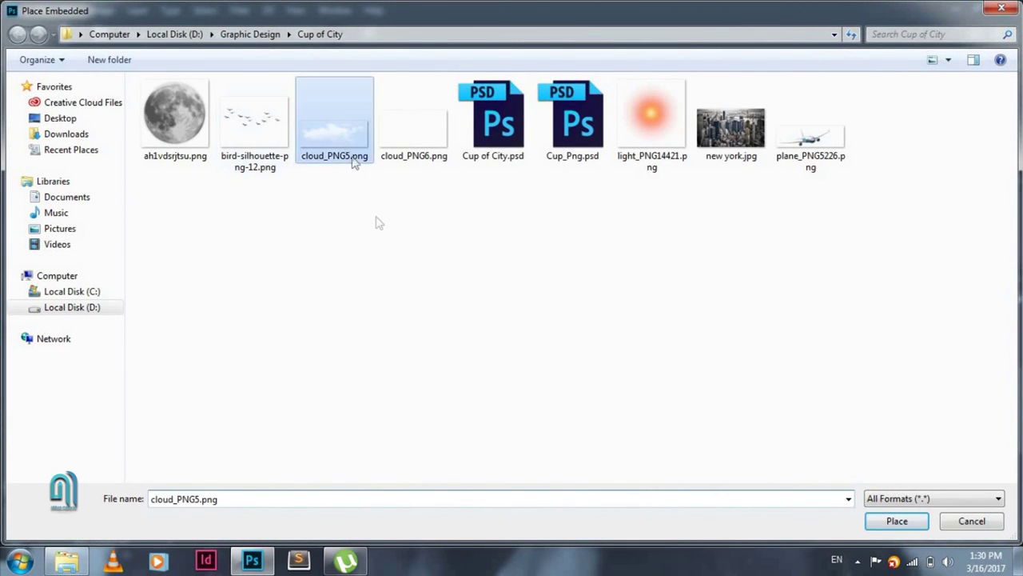
left_click(487, 34)
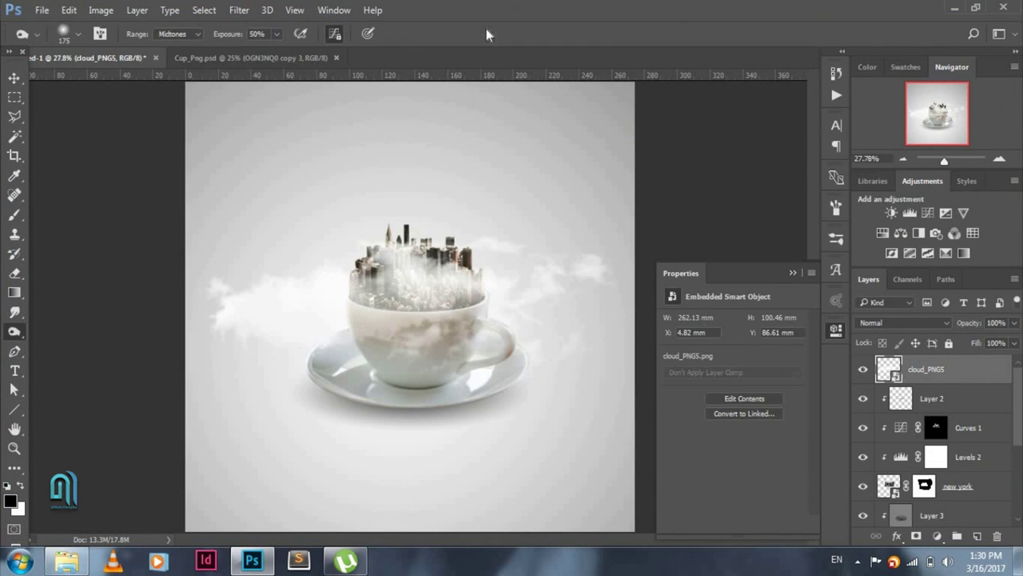
key("ctrl+t")
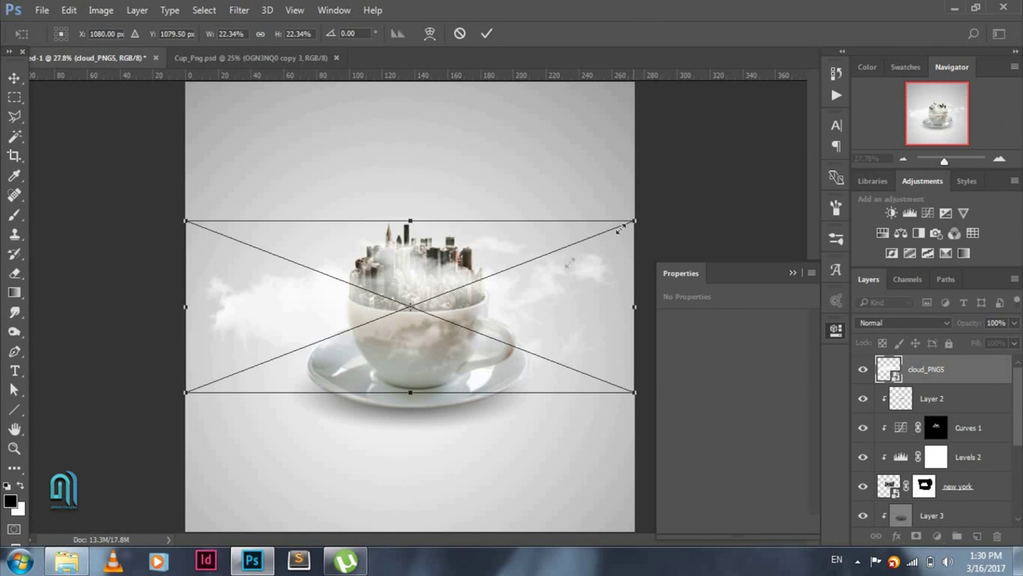
left_click_drag(620, 229, 530, 269)
left_click(487, 34)
left_click(15, 78)
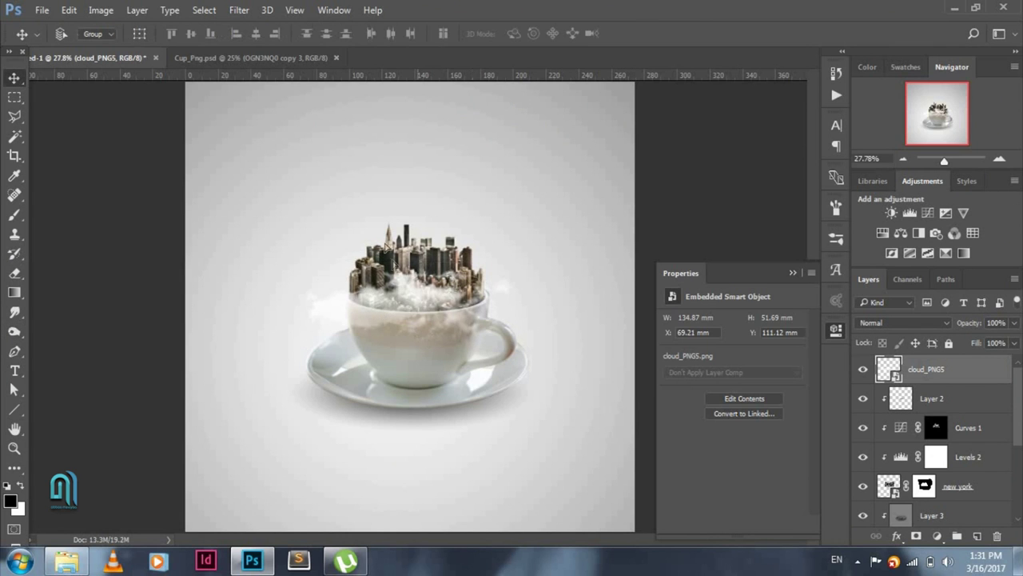
left_click_drag(424, 322, 343, 240)
Place cloud_PNG6.png, scale it to 88.01 × 47.5 mm, and position it upper right.
left_click(42, 10)
left_click(109, 288)
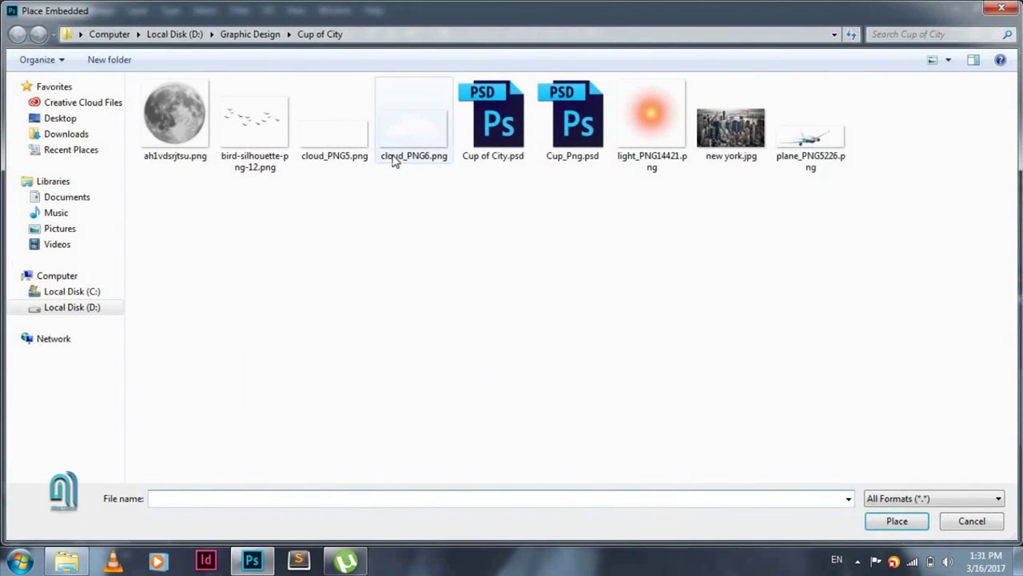
double_click(395, 160)
left_click_drag(635, 176, 537, 278)
left_click_drag(482, 301, 569, 184)
mouse_move(585, 241)
left_mouse_down()
mouse_move(567, 156)
mouse_move(516, 183)
mouse_move(551, 153)
mouse_move(468, 212)
mouse_move(462, 237)
mouse_move(480, 212)
mouse_move(514, 238)
mouse_move(483, 232)
mouse_move(468, 187)
mouse_move(525, 221)
mouse_move(493, 232)
left_mouse_up()
key("Return")
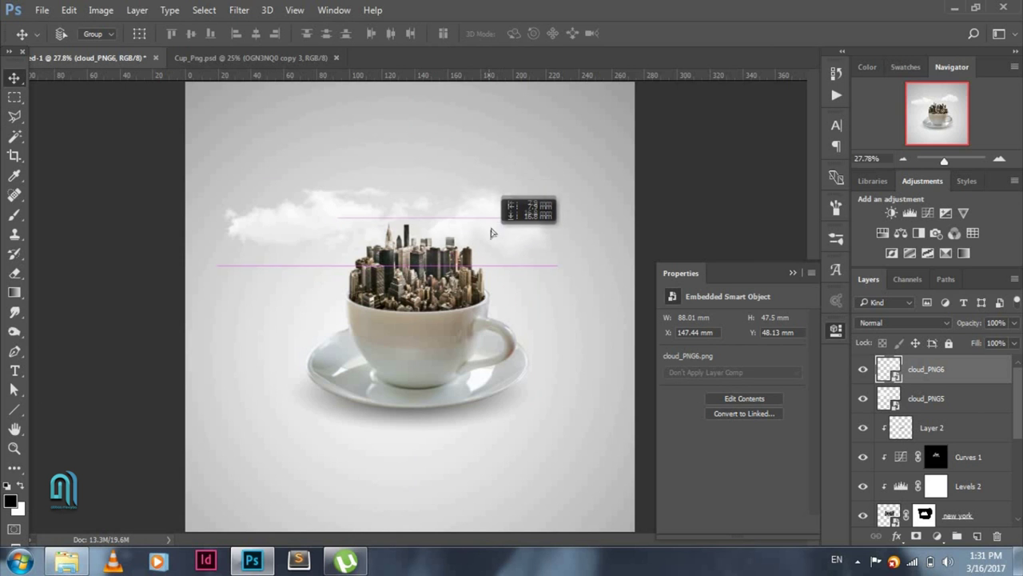
Place the bird silhouette, shrink it to 72% opacity, and set it beside the left cloud.
left_click(38, 10)
left_click(96, 288)
double_click(258, 120)
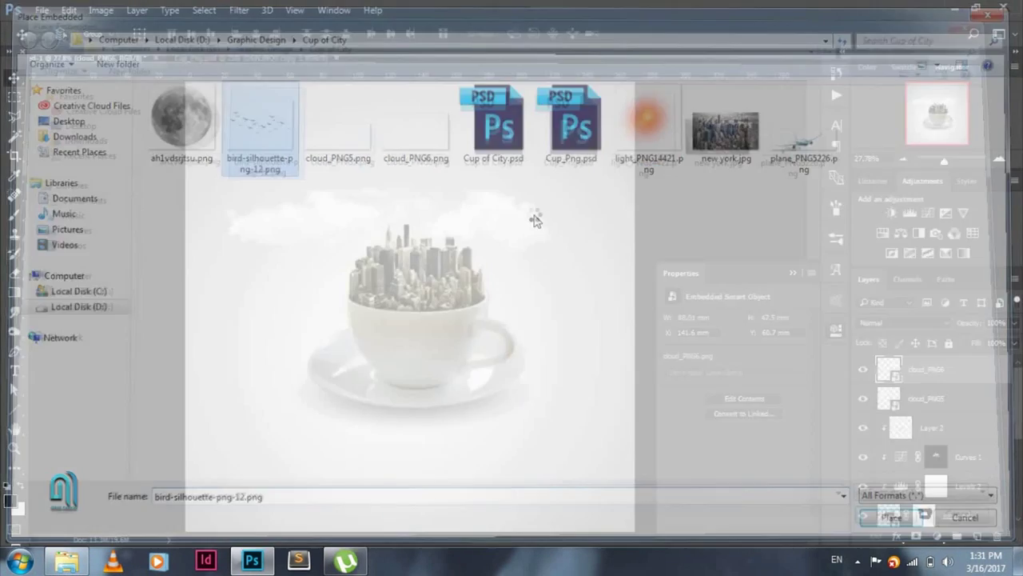
mouse_move(522, 230)
left_mouse_down()
mouse_move(424, 296)
mouse_move(421, 175)
mouse_move(393, 194)
left_mouse_up()
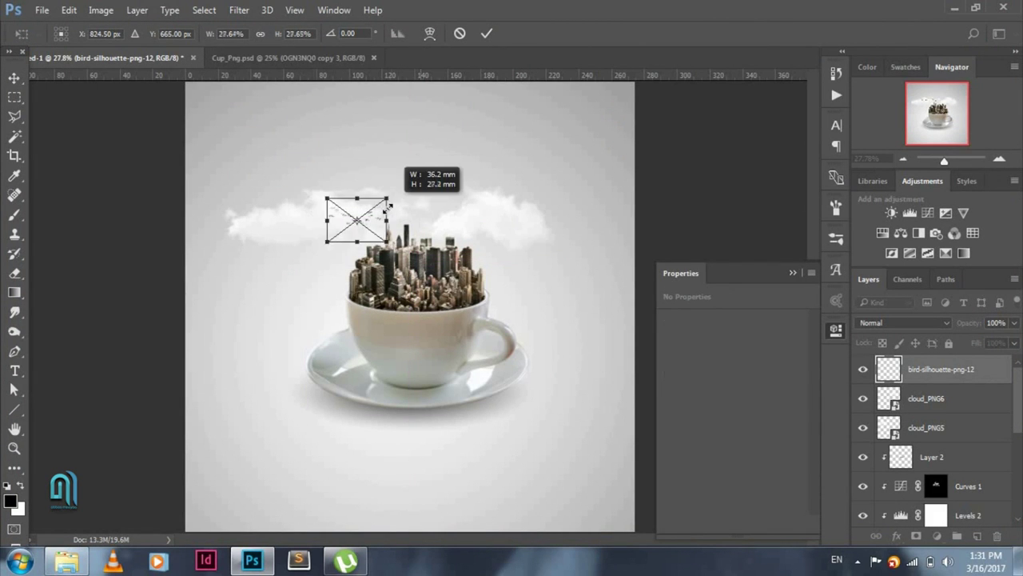
left_click(486, 34)
key("7")
key("2")
left_click_drag(384, 226, 369, 238)
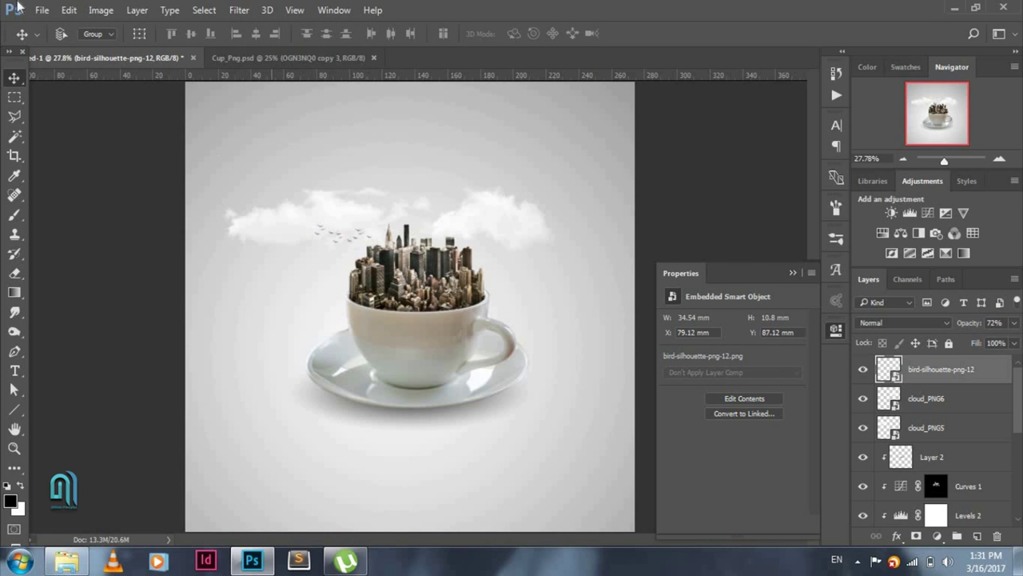
Place and enlarge light_PNG14421, blend it in Screen mode, and move it upper right.
left_click(41, 9)
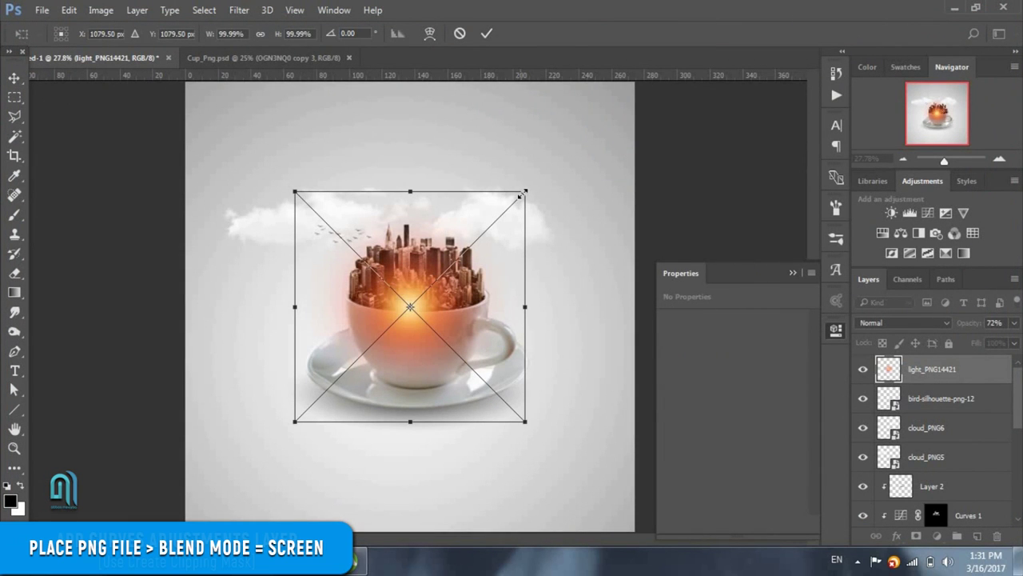
left_click_drag(524, 194, 637, 144)
left_click(486, 33)
left_click(902, 323)
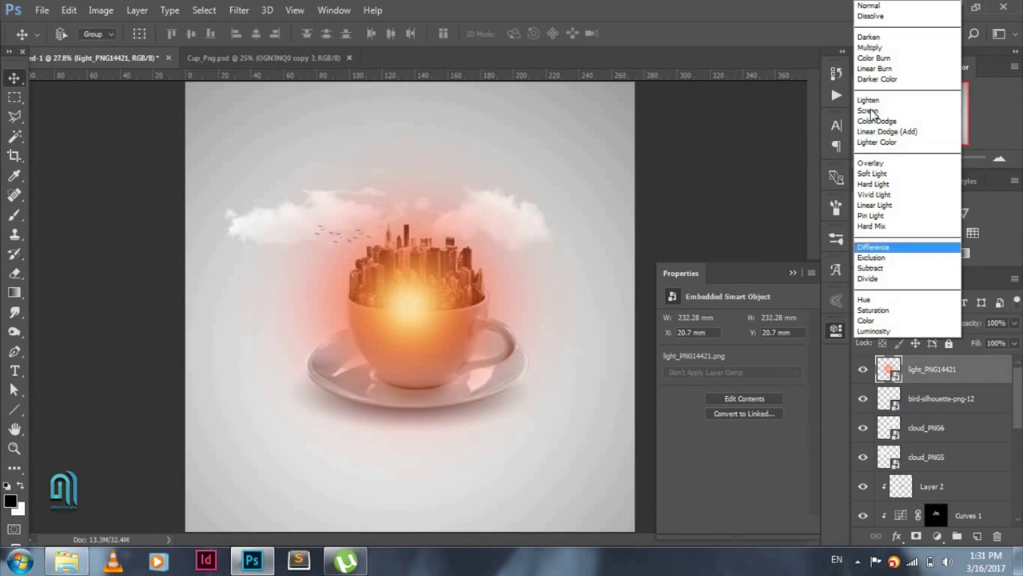
left_click(869, 110)
mouse_move(384, 351)
left_mouse_down()
mouse_move(575, 228)
mouse_move(562, 247)
left_mouse_up()
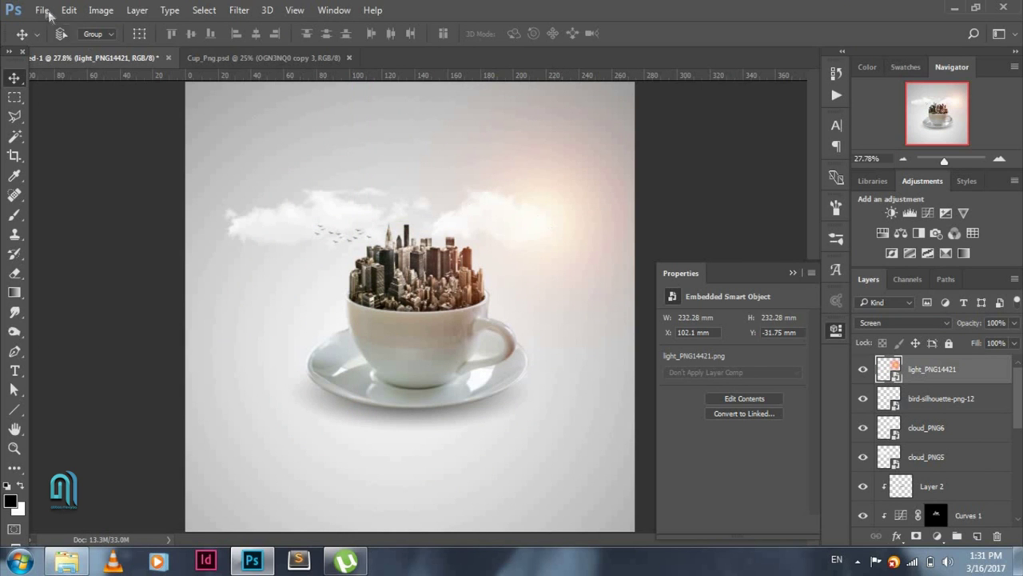
left_click(41, 10)
Place plane_PNG5226, then shrink and tilt it beside the right cloud.
left_click(80, 290)
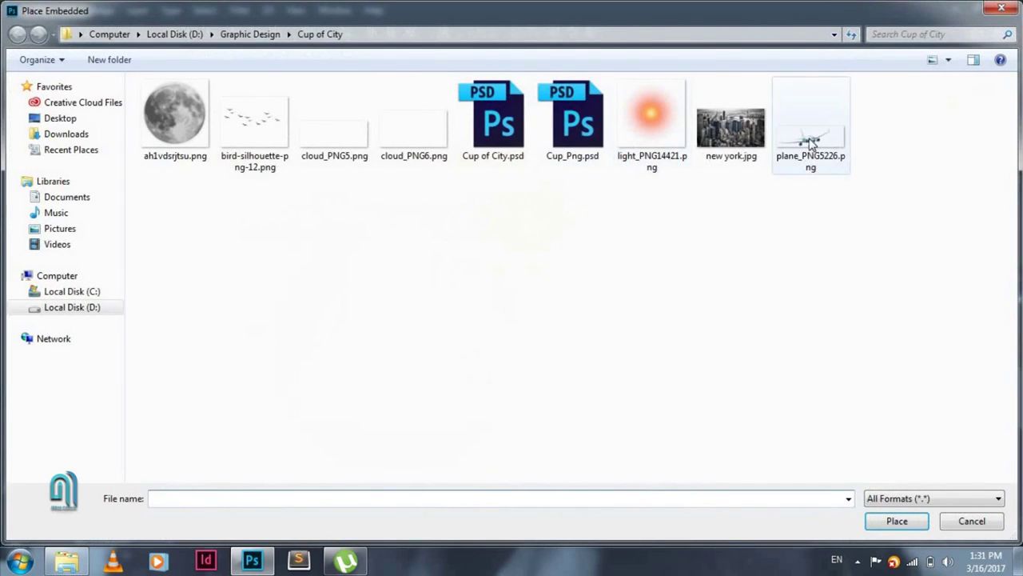
double_click(811, 142)
mouse_move(644, 230)
left_mouse_down()
mouse_move(467, 296)
mouse_move(537, 215)
mouse_move(560, 221)
mouse_move(530, 242)
left_mouse_up()
key("Return")
key("ctrl+t")
left_click(487, 34)
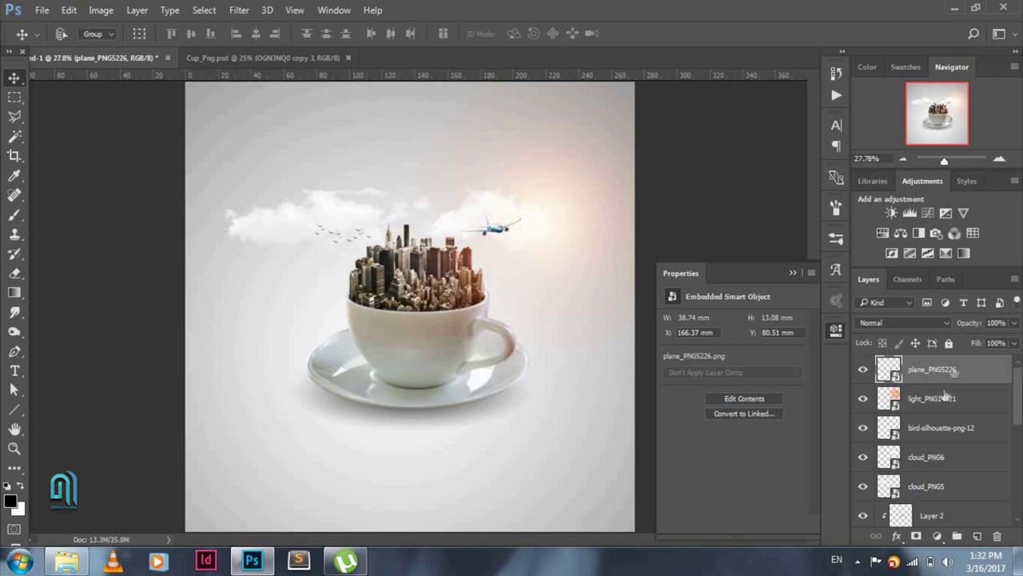
Apply a Levels smart filter that deepens the plane's shadows.
left_click(69, 10)
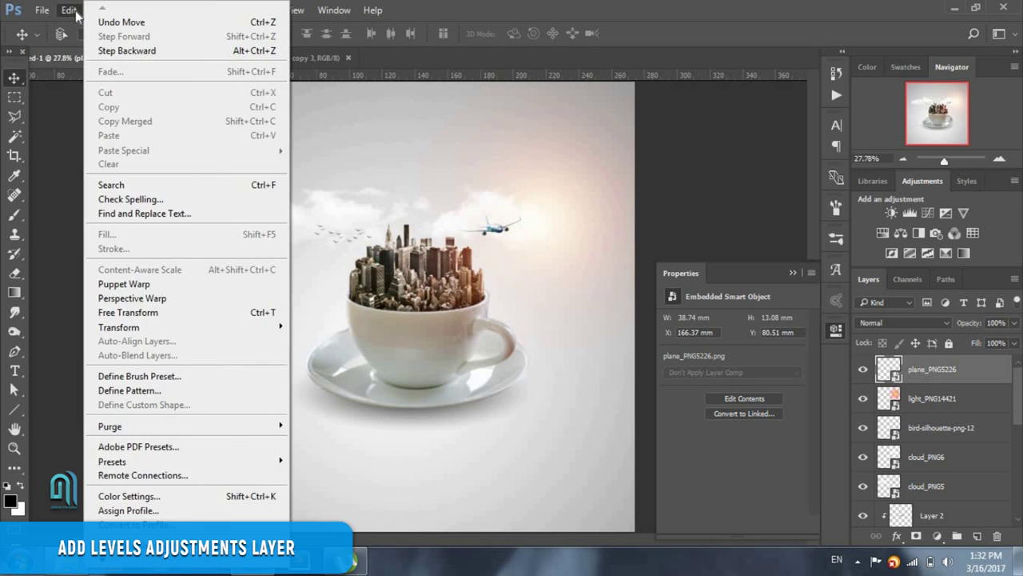
left_click(101, 9)
mouse_move(124, 48)
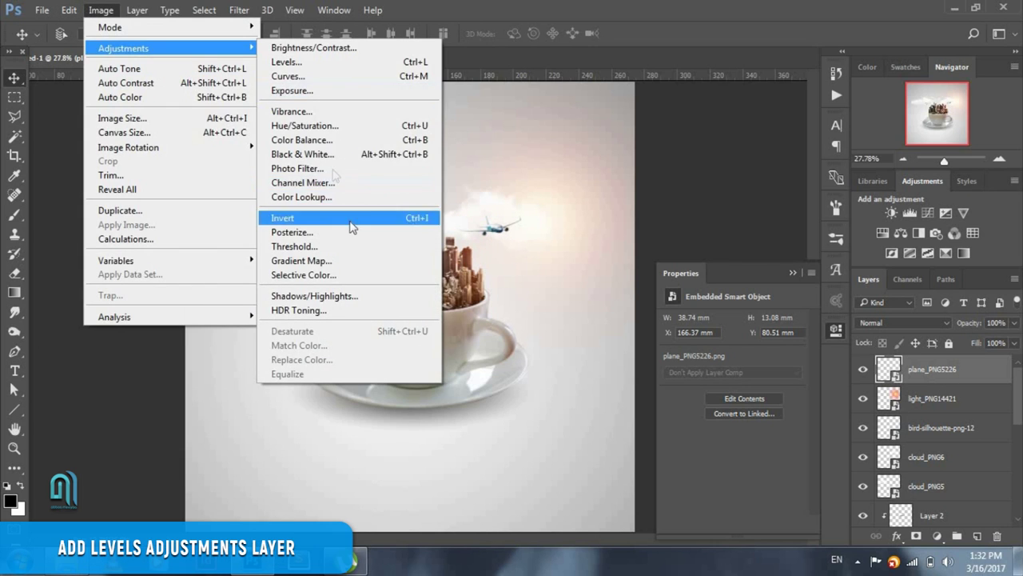
left_click(286, 62)
left_click_drag(479, 91, 863, 96)
left_click_drag(766, 268, 788, 268)
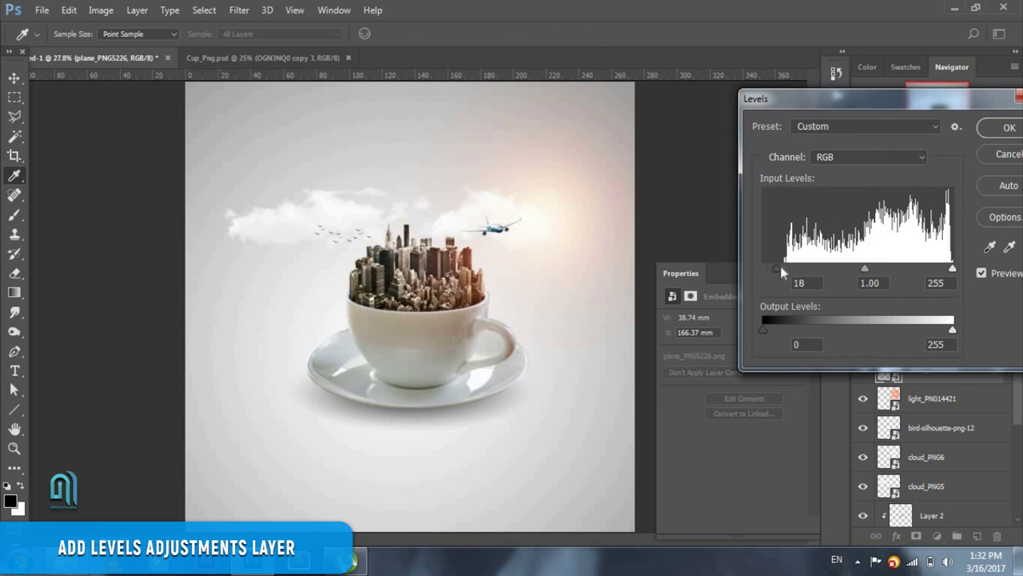
left_click(995, 128)
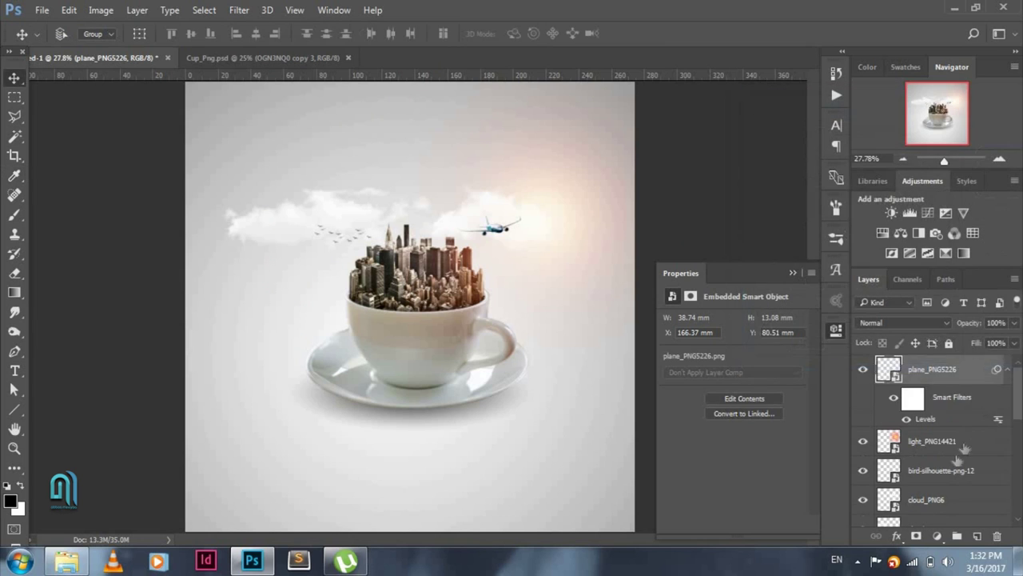
left_click(951, 461)
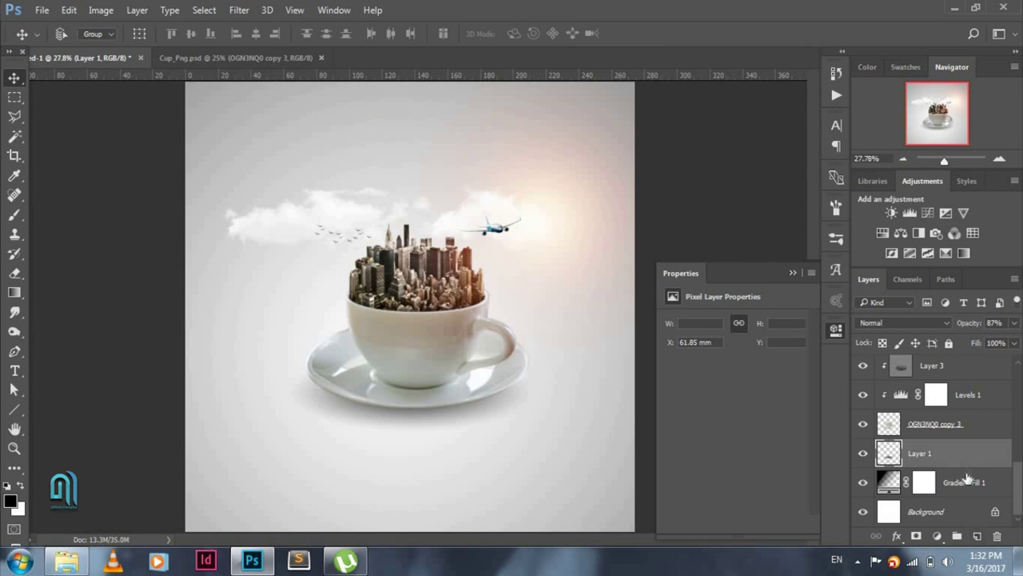
Paint a gray shadow beside the cup handle on a new layer, blurred 16.6 px.
left_click(968, 477)
left_click(977, 535)
key("b")
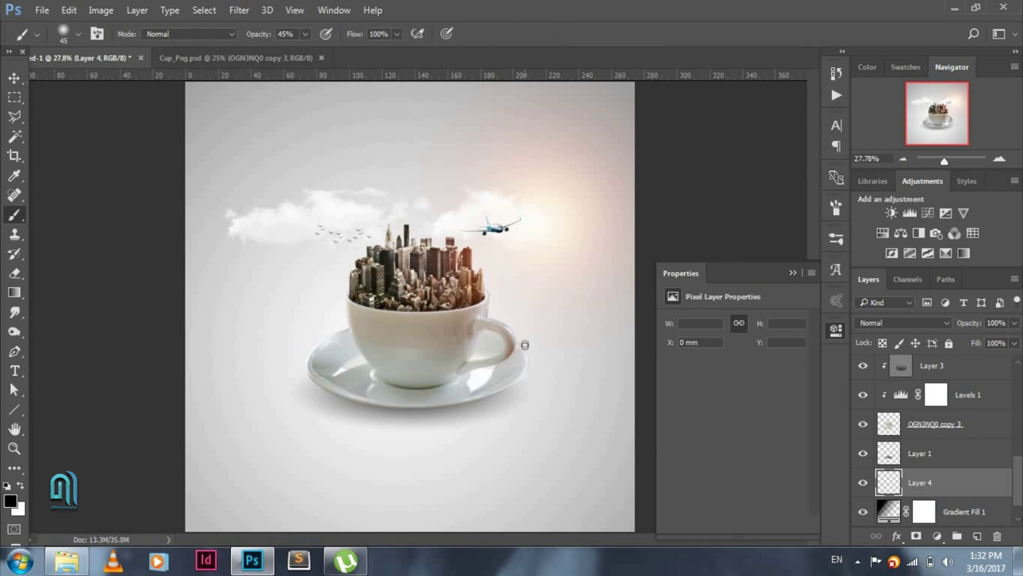
left_click_drag(535, 350, 534, 345)
left_click(239, 10)
mouse_move(246, 176)
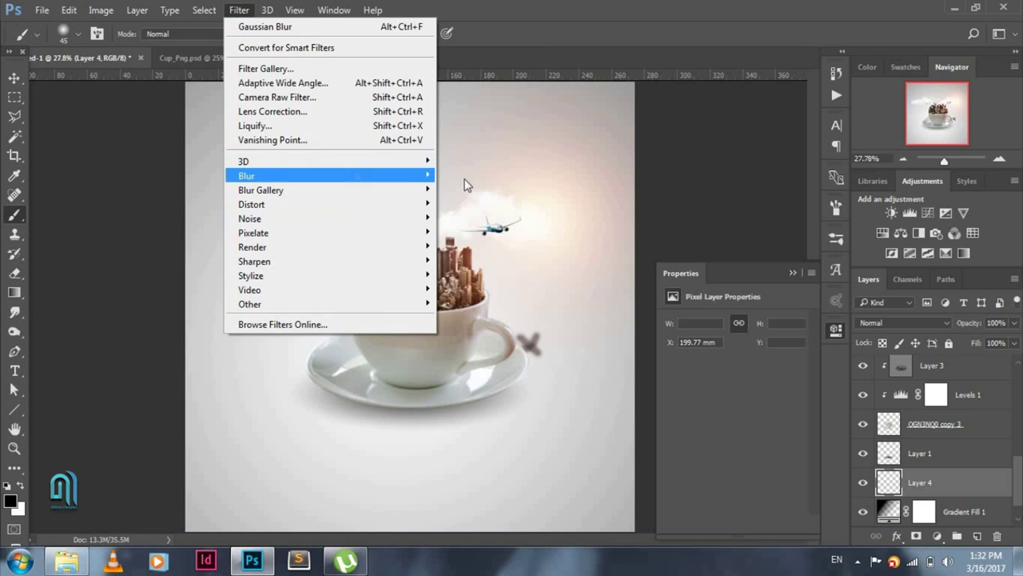
left_click(468, 231)
left_click_drag(773, 308, 792, 310)
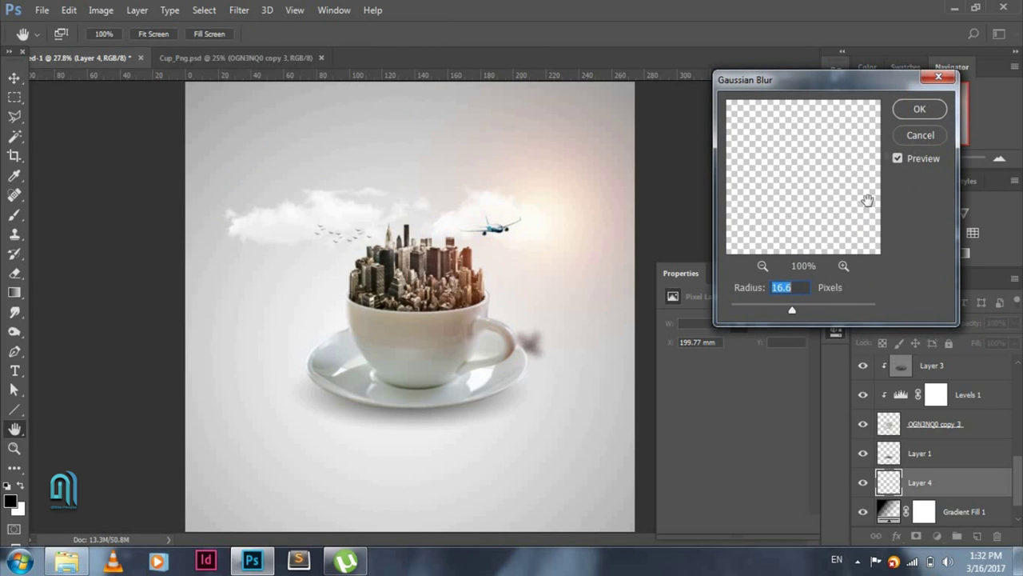
key("Return")
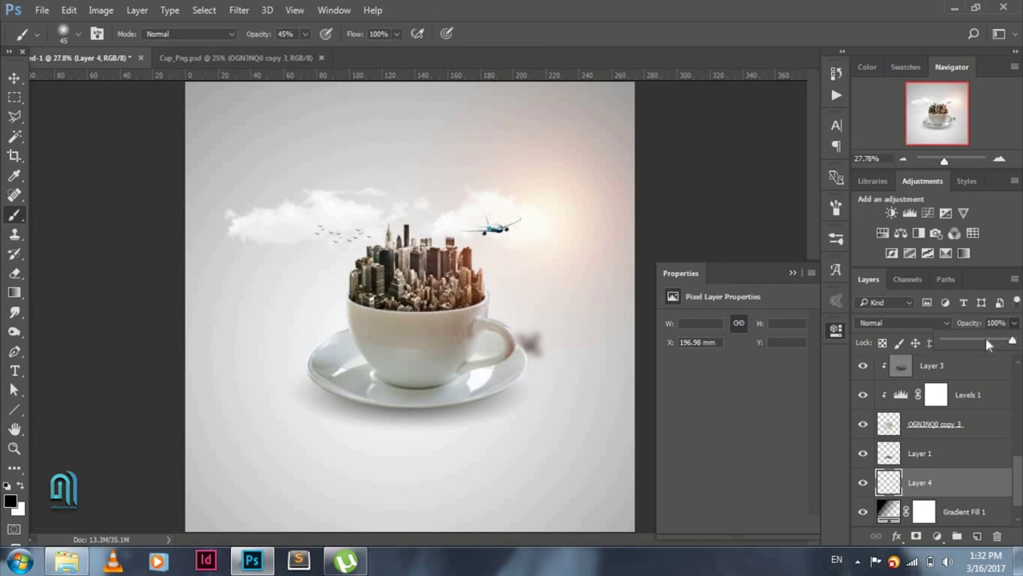
Skew the shadow vertically and lower its layer opacity to 59%.
key("ctrl+t")
mouse_move(552, 323)
left_mouse_down()
mouse_move(548, 251)
mouse_move(563, 346)
left_mouse_up()
key("Return")
key("v")
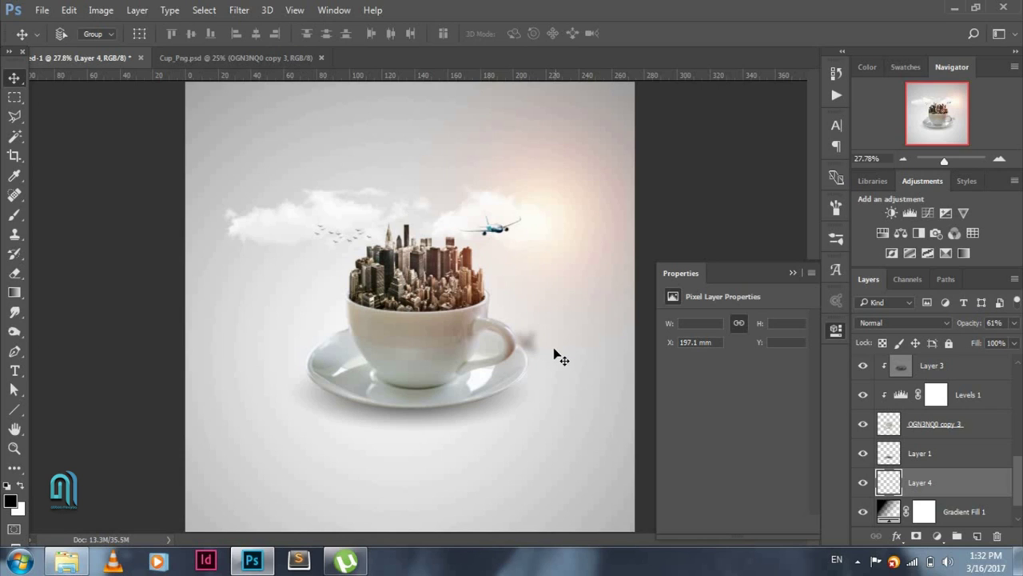
key("ctrl+t")
left_click_drag(545, 337, 555, 355)
left_click(602, 34)
left_click(1013, 322)
left_click_drag(986, 342, 983, 342)
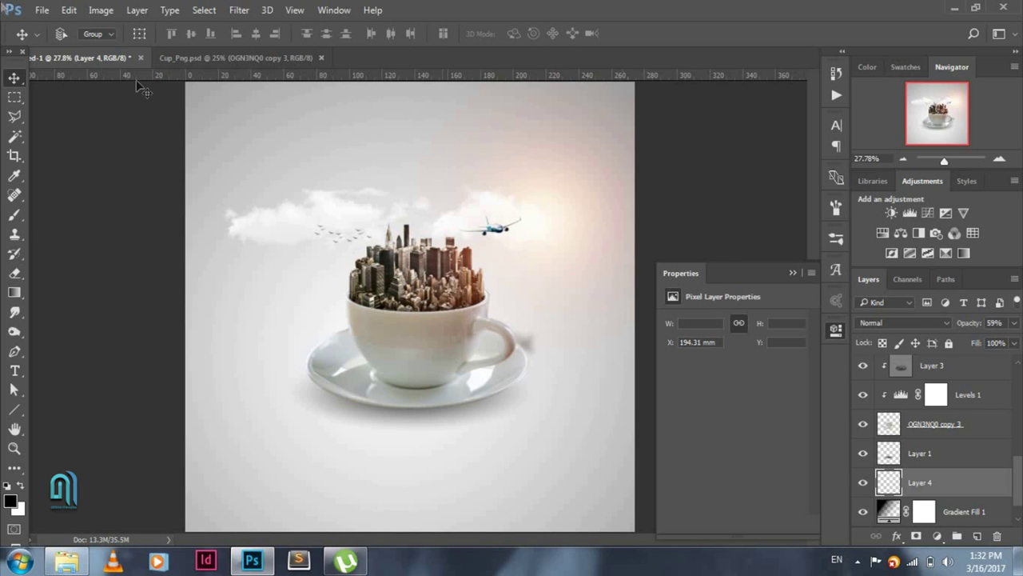
left_click(41, 10)
Place the moon image ah1vdsrjtsu, shrunk and positioned at the upper left.
left_click(88, 288)
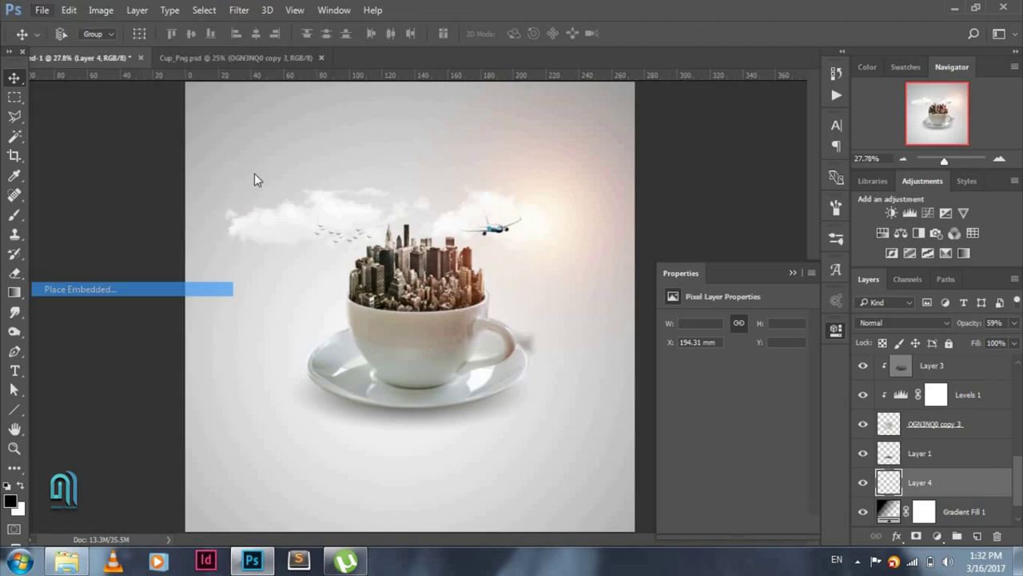
double_click(194, 138)
mouse_move(627, 88)
left_mouse_down()
mouse_move(605, 166)
mouse_move(457, 261)
mouse_move(352, 230)
mouse_move(353, 167)
mouse_move(354, 192)
left_mouse_up()
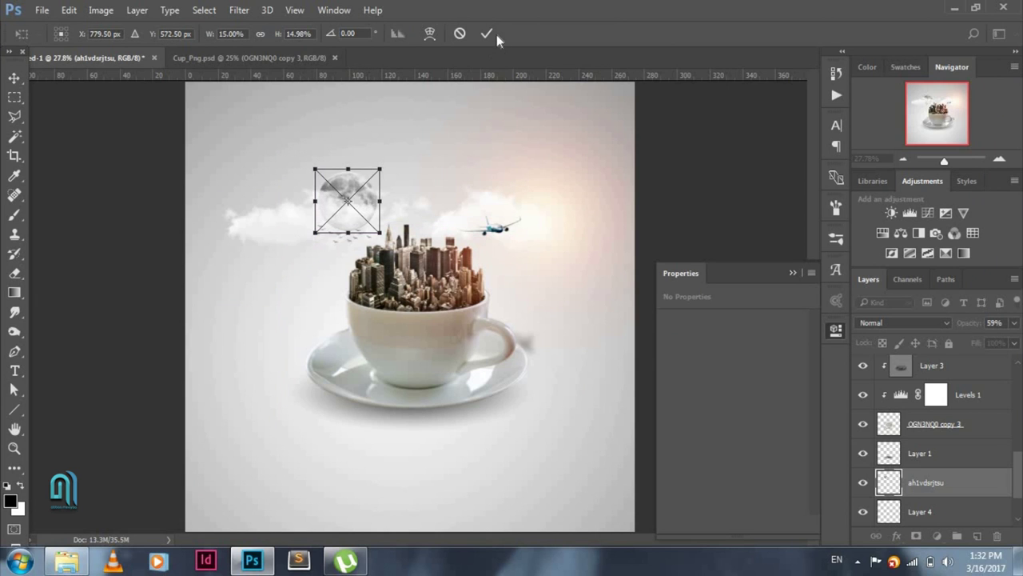
key("Return")
left_click_drag(377, 212, 383, 214)
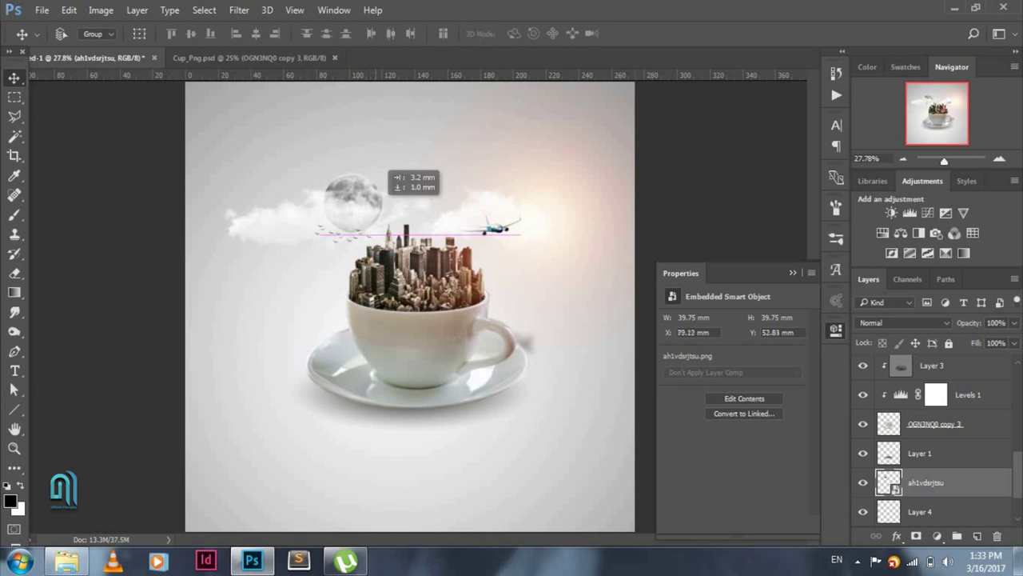
Set the moon layer to 60% opacity and stack it beneath the cloud layers.
left_click(1013, 322)
left_click_drag(1006, 340, 985, 340)
mouse_move(978, 494)
left_mouse_down()
mouse_move(966, 374)
mouse_move(959, 424)
left_mouse_up()
left_click_drag(352, 211, 360, 212)
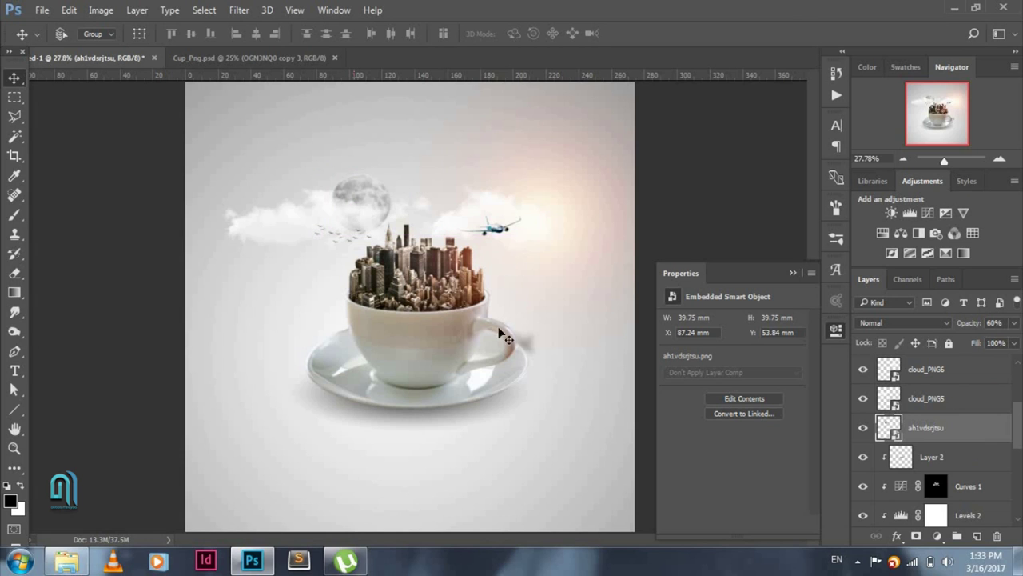
Add a Levels 3 layer adjusting RGB, Green and Blue midtones (Blue 10 / 1.17).
left_click(939, 539)
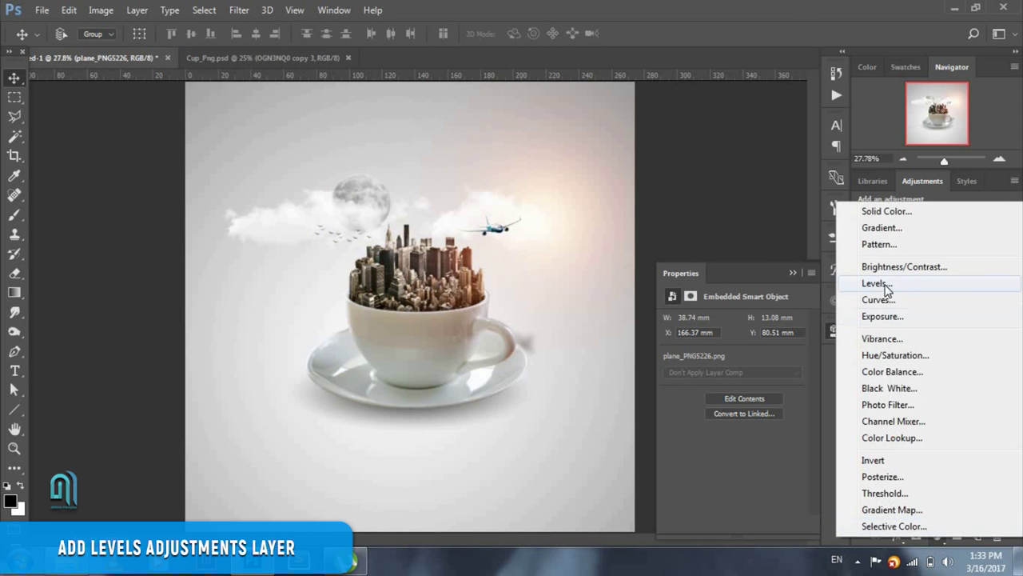
left_click(875, 216)
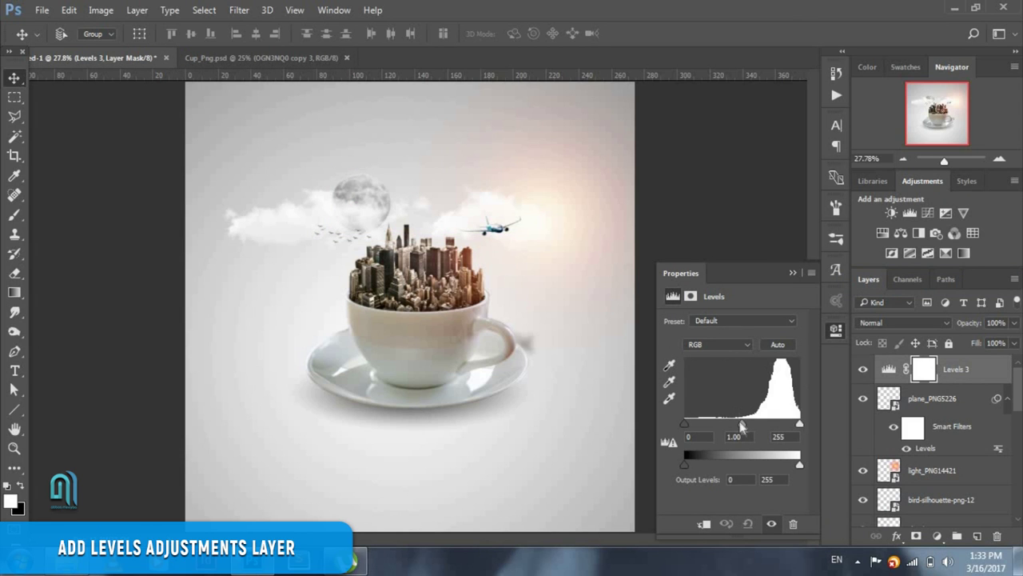
left_click_drag(738, 430, 737, 429)
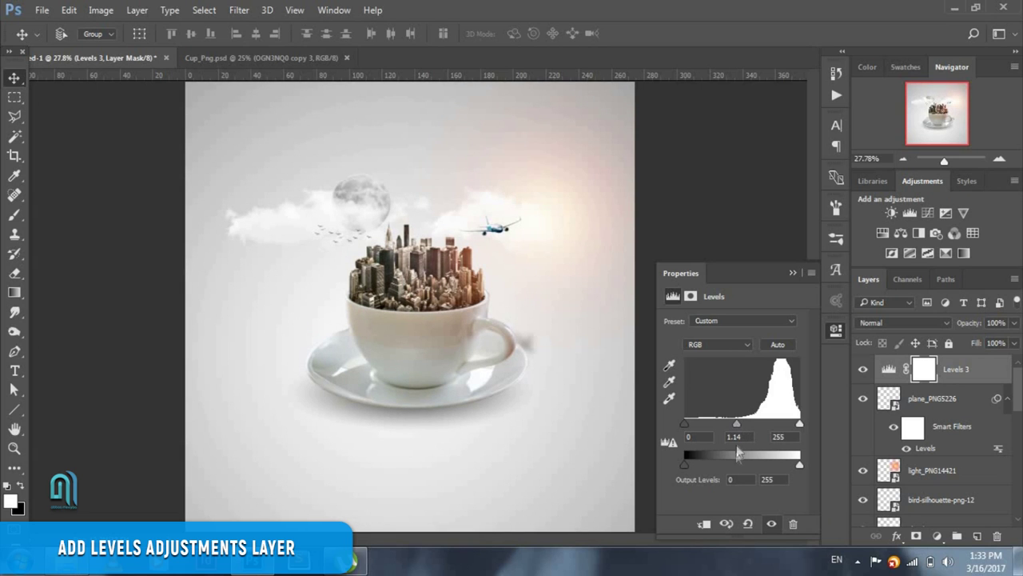
left_click(725, 346)
left_click(720, 365)
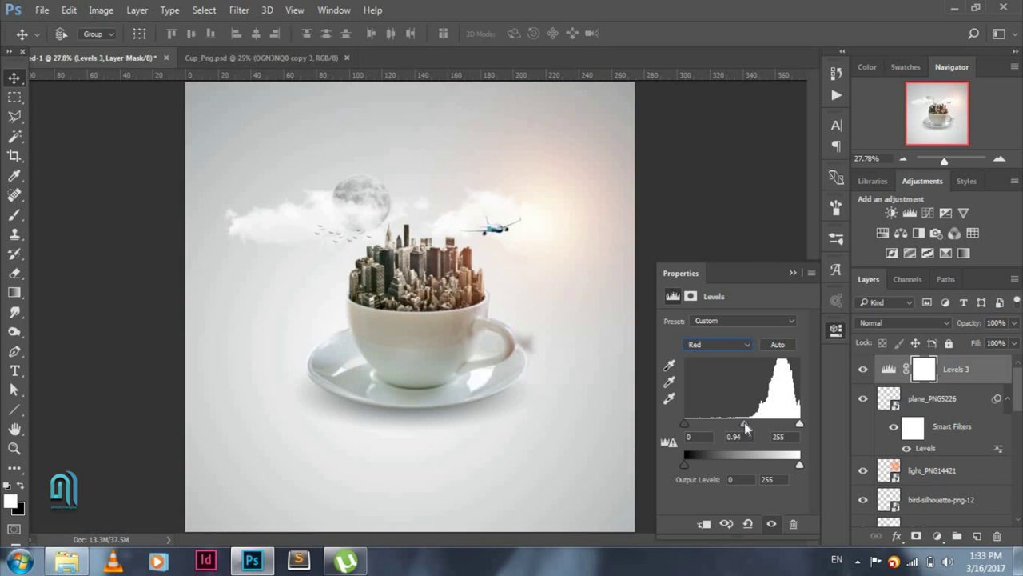
left_click(744, 345)
key("Return")
left_click_drag(739, 421, 740, 424)
left_click(730, 345)
left_click(729, 391)
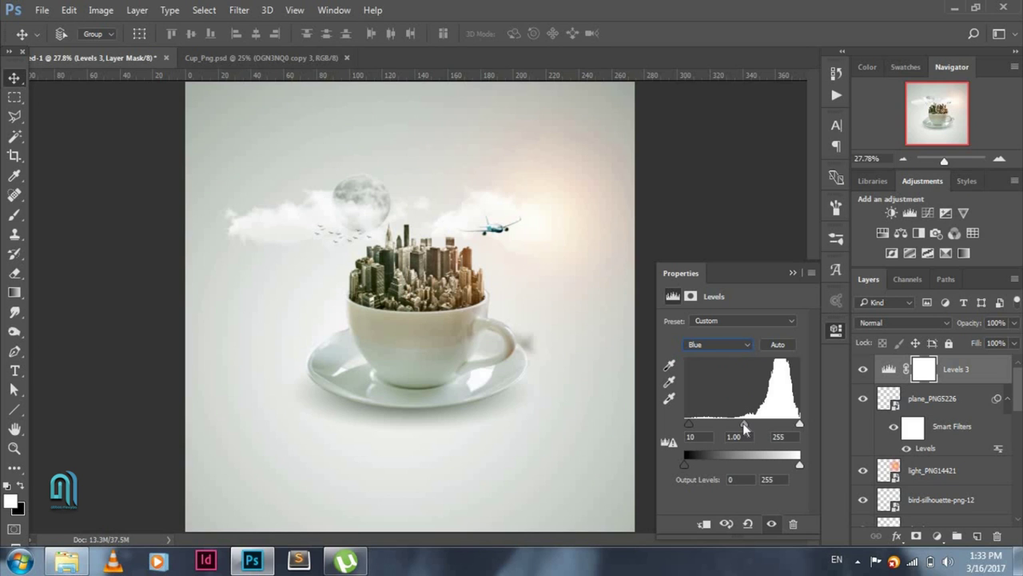
left_click_drag(741, 422, 738, 427)
Add a Curves 2 layer with a gentle curve that slightly darkens the shadows.
left_click(937, 536)
left_click(870, 294)
left_click(763, 386)
left_click_drag(724, 425, 721, 430)
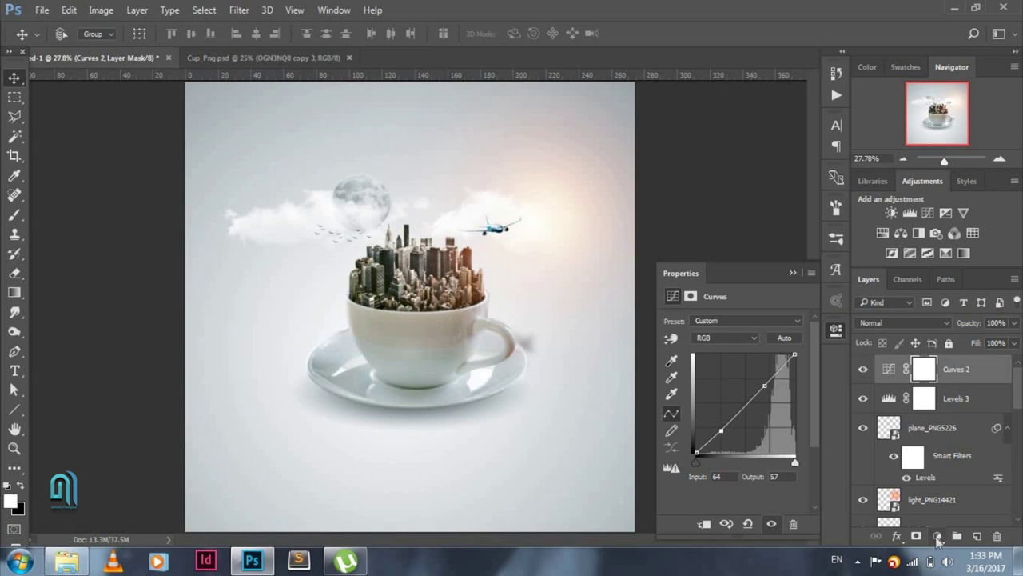
left_click(936, 536)
Add Color Balance with midtones -5 / -3 / +2 and shadows pushed toward cyan, green, blue.
left_click(919, 370)
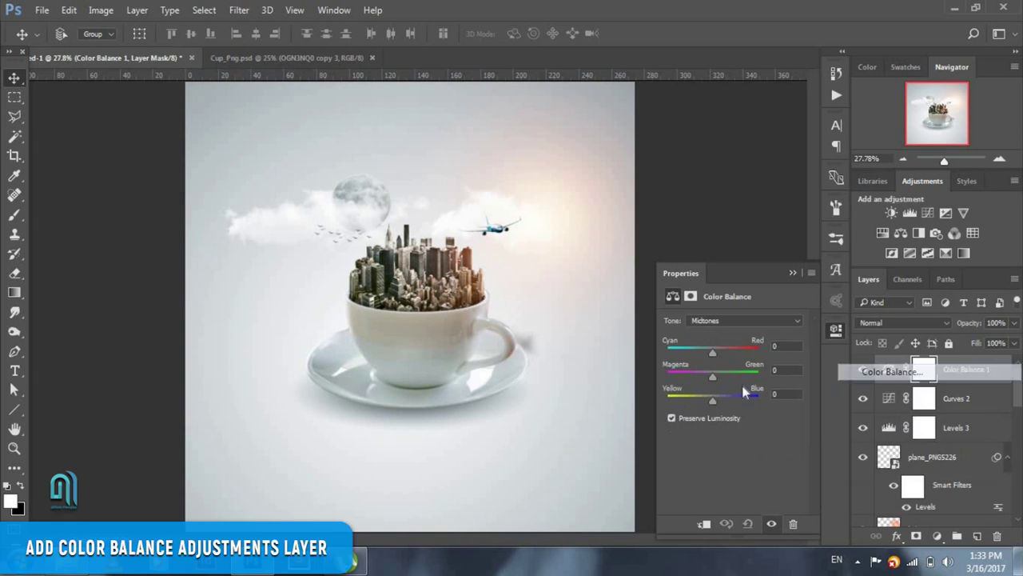
left_click(714, 351)
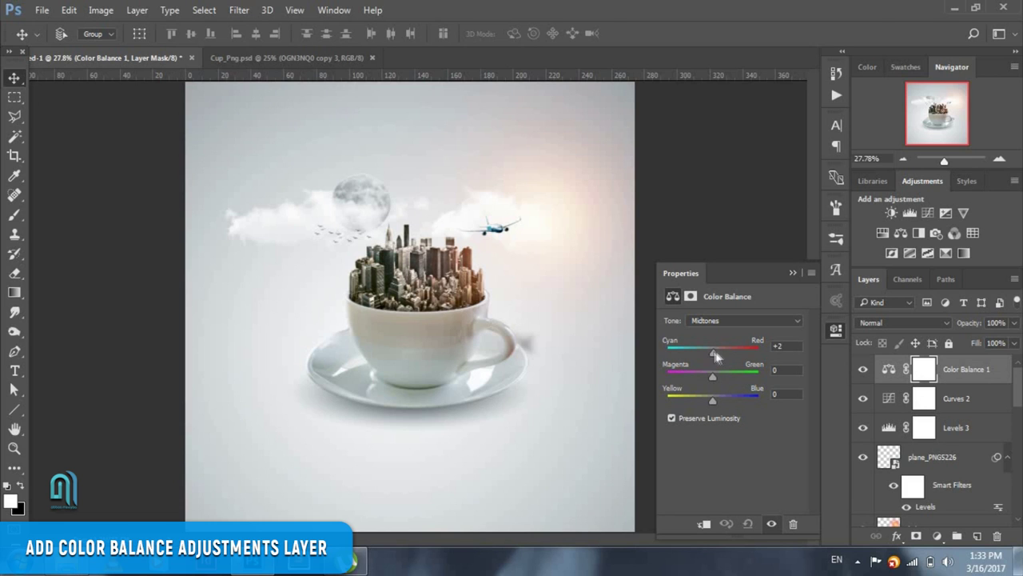
left_click_drag(714, 351, 713, 351)
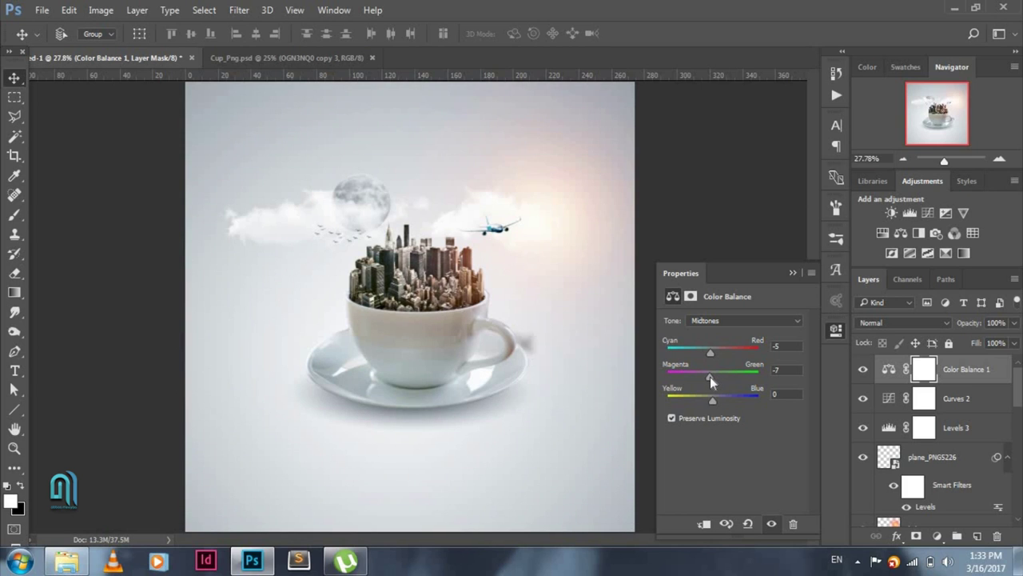
left_click(716, 397)
left_click(731, 321)
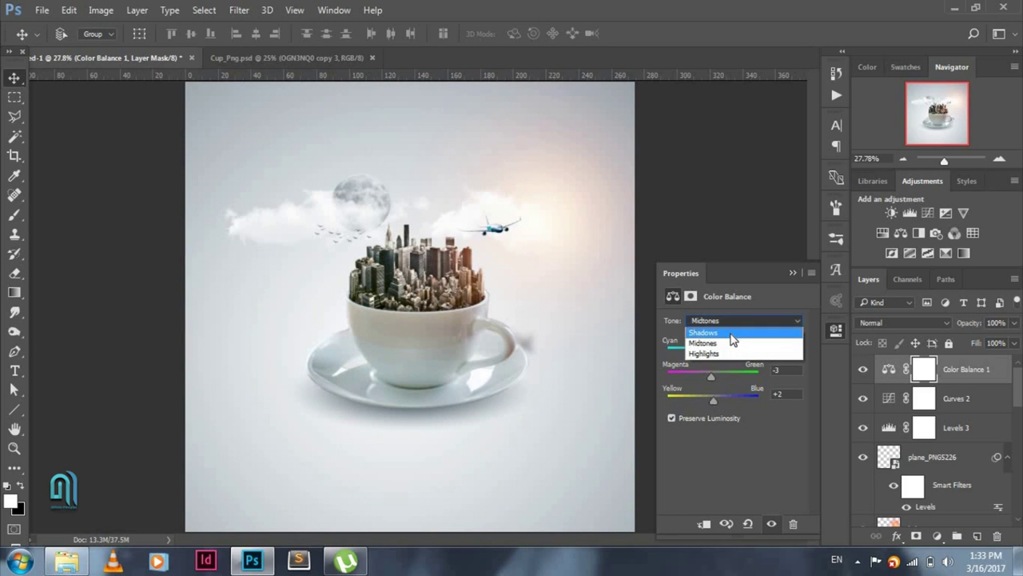
left_click(708, 353)
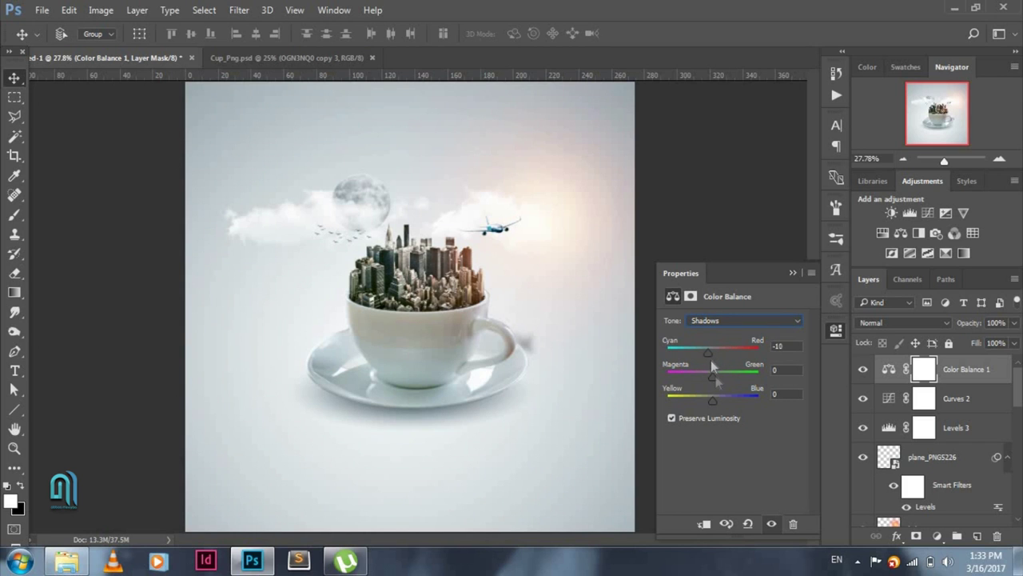
left_click(714, 376)
left_click_drag(714, 396, 718, 396)
Shift the highlights slightly toward cyan and blue, and set the layer opacity to 66%.
left_click(727, 320)
left_click(717, 356)
left_click(715, 352)
left_click_drag(714, 351, 710, 353)
left_click(710, 376)
left_click(712, 398)
left_click_drag(713, 398, 714, 398)
left_click(1014, 322)
left_click_drag(1006, 342, 989, 341)
left_click(983, 373)
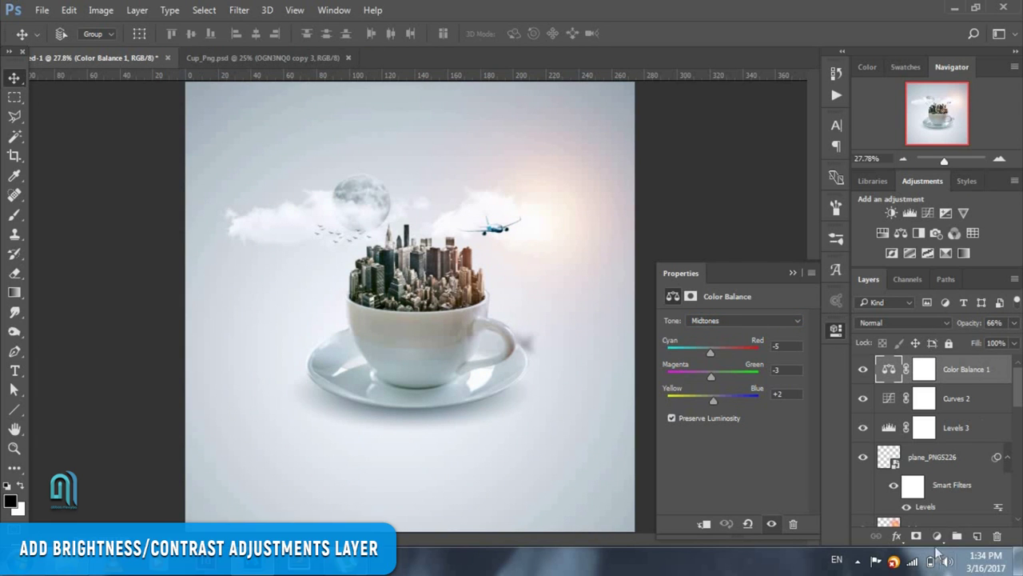
Add a Brightness/Contrast layer at -9 brightness and -5 contrast.
left_click(937, 536)
left_click(907, 268)
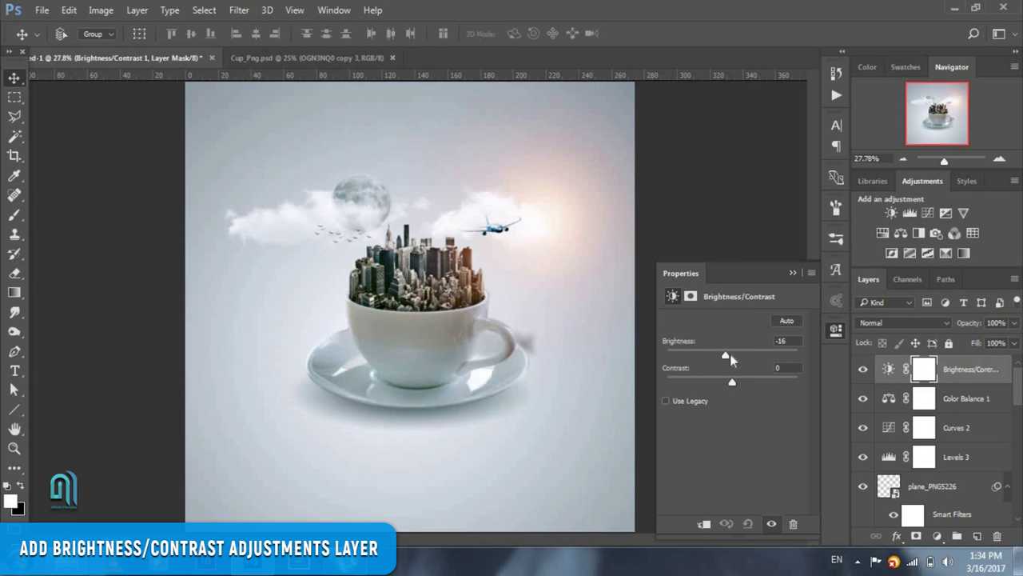
left_click_drag(730, 357, 729, 384)
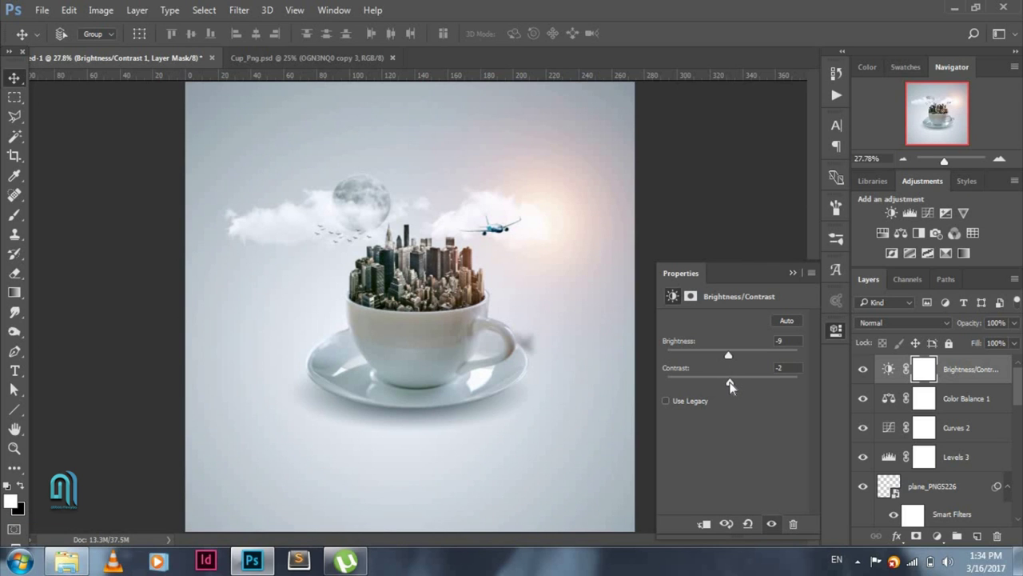
Add Vibrance 1 (+11, +14) at 65% opacity, then stamp visible layers into Layer 5.
left_click(937, 536)
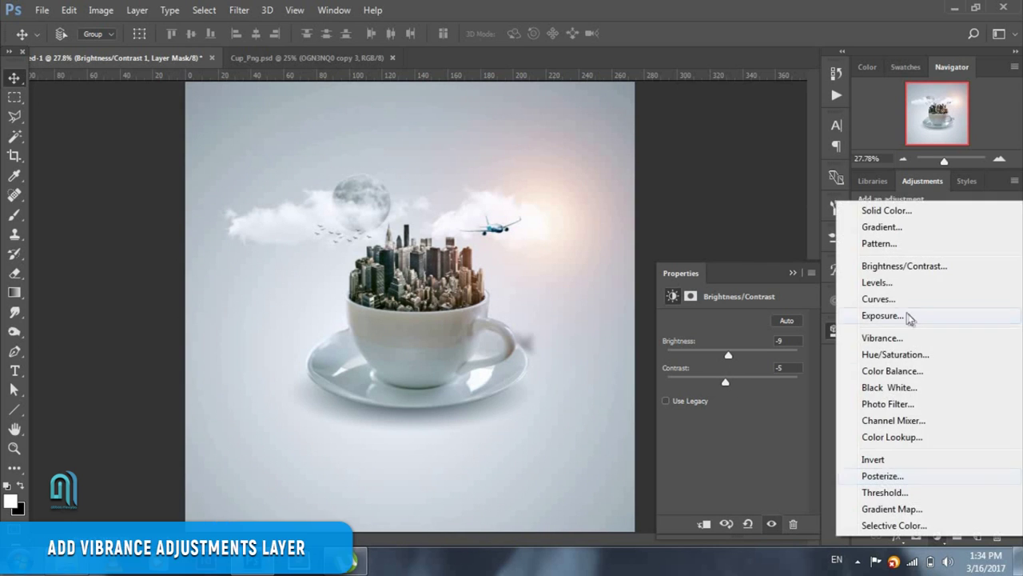
left_click(887, 339)
left_click_drag(731, 334, 744, 362)
left_click(1014, 323)
left_click_drag(1008, 342, 994, 344)
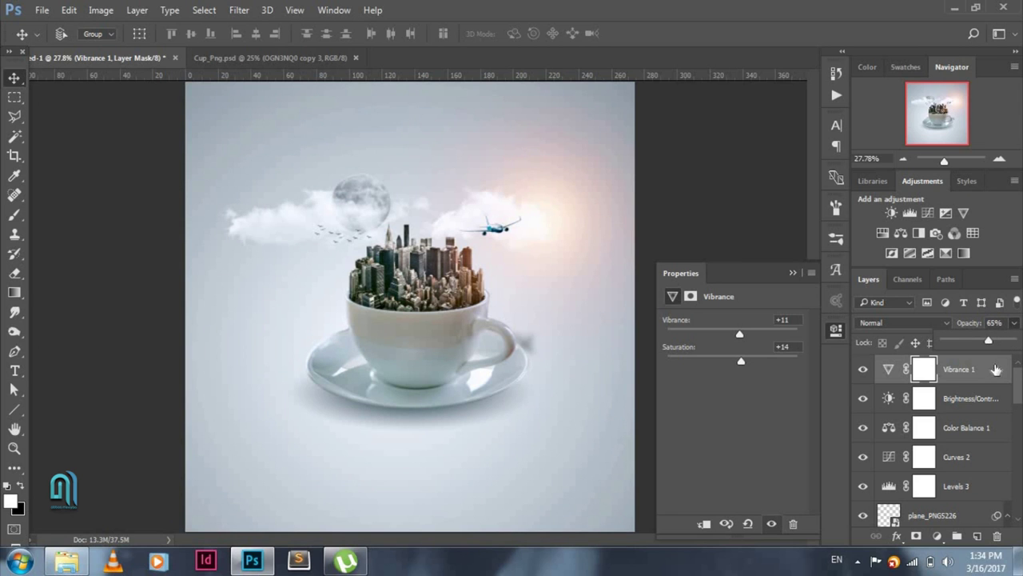
left_click(996, 370)
key("ctrl+alt+shift+e")
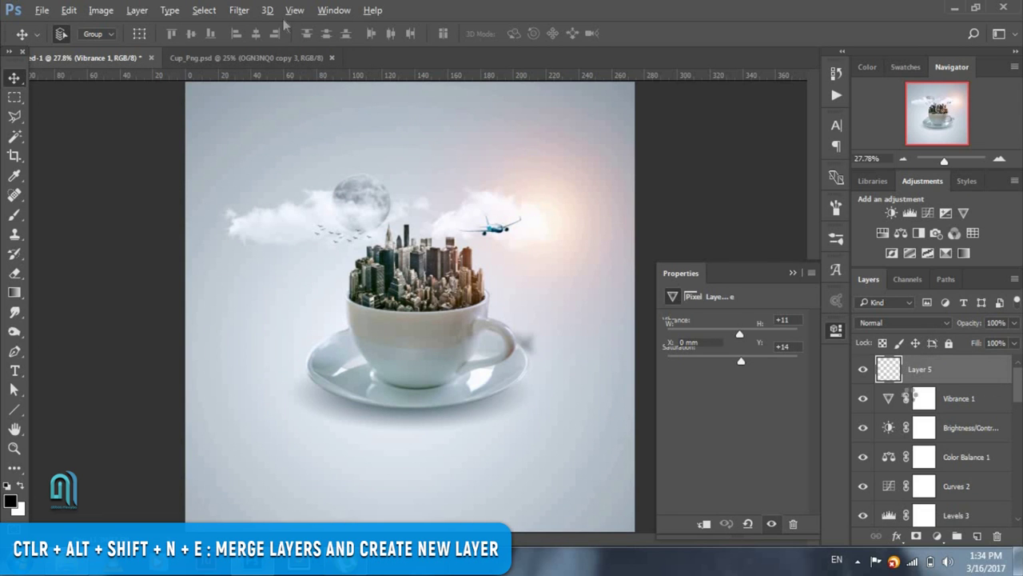
Camera Raw grade Layer 5: Exposure +0.15, Contrast +8, Blacks -10, Vibrance +3, lowered curve lights.
left_click(239, 10)
left_click(315, 97)
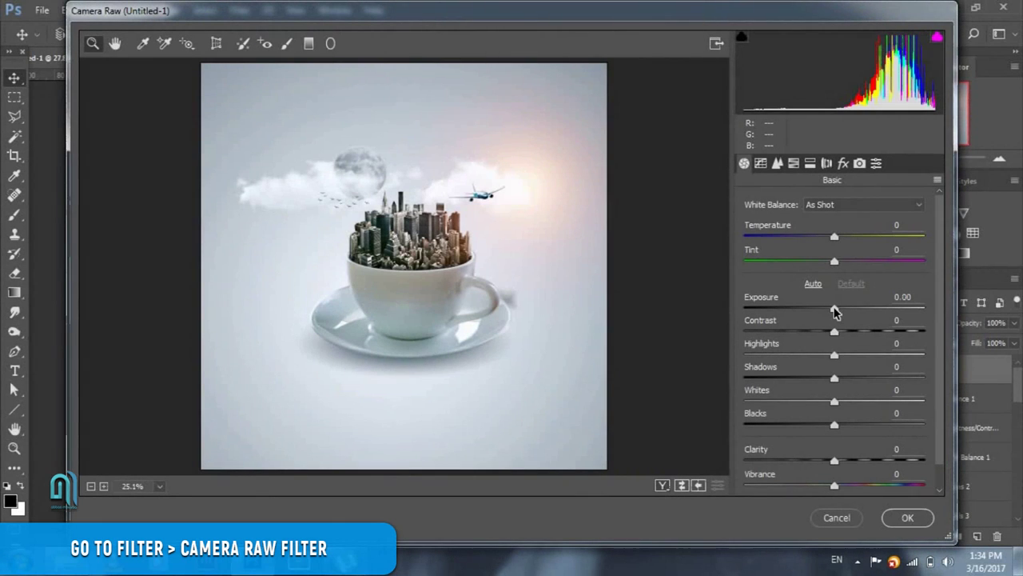
mouse_move(835, 308)
left_mouse_down()
mouse_move(841, 331)
mouse_move(825, 355)
mouse_move(827, 379)
mouse_move(841, 402)
mouse_move(825, 425)
mouse_move(838, 486)
left_mouse_up()
scroll(833, 452, "down", 1)
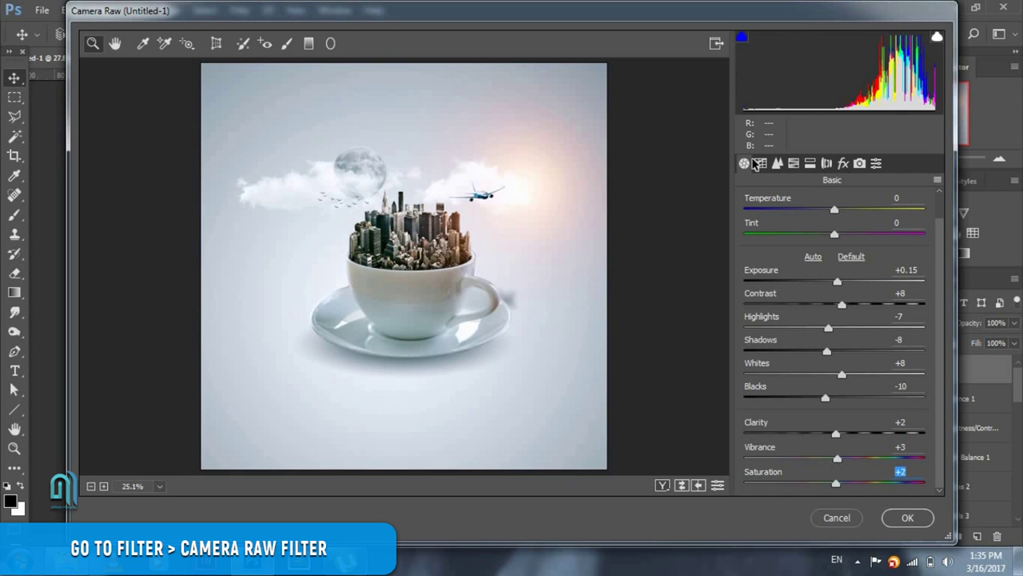
left_click(760, 163)
left_click_drag(835, 414, 826, 436)
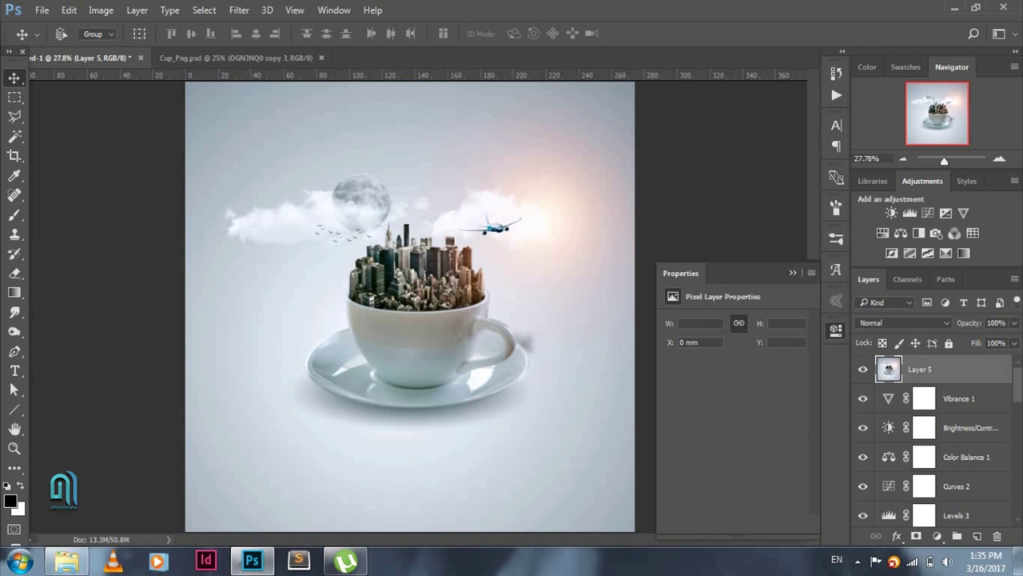
Free-transform merged Layer 5, scaling it up to about 110.74%.
key("ctrl+t")
key("ctrl+minus")
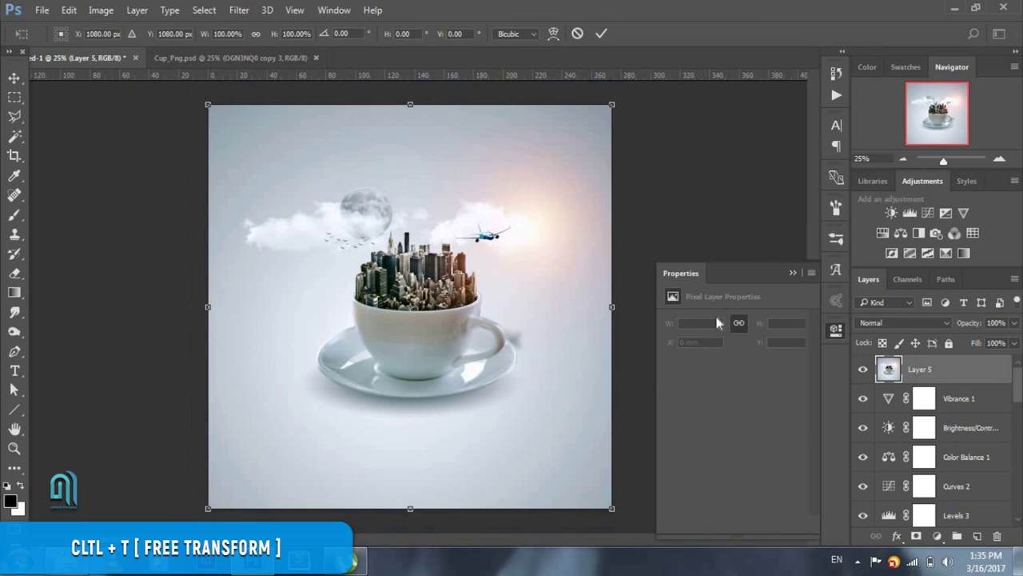
left_click_drag(614, 102, 636, 87)
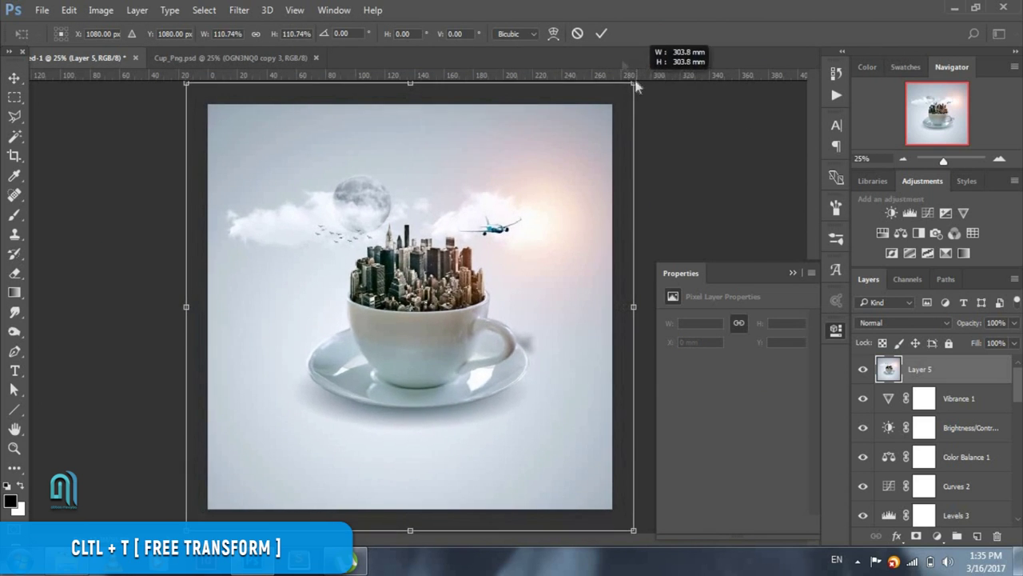